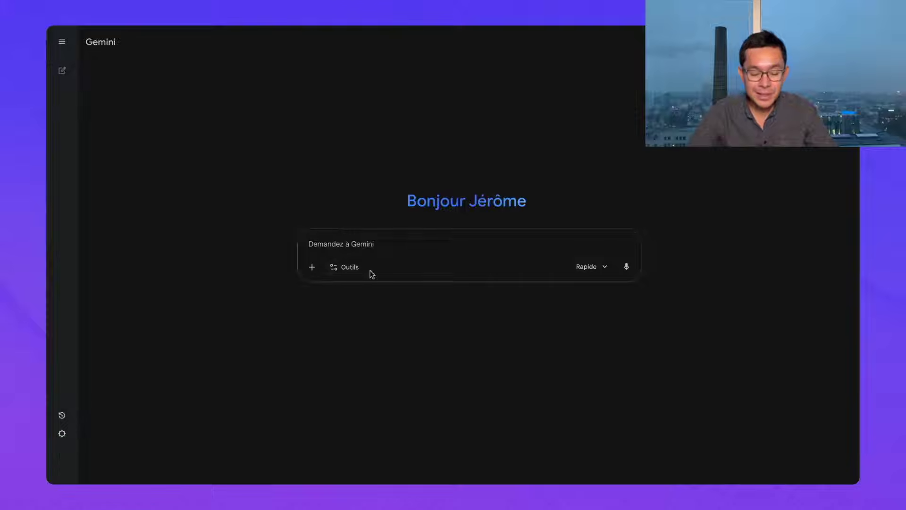
left_click(587, 266)
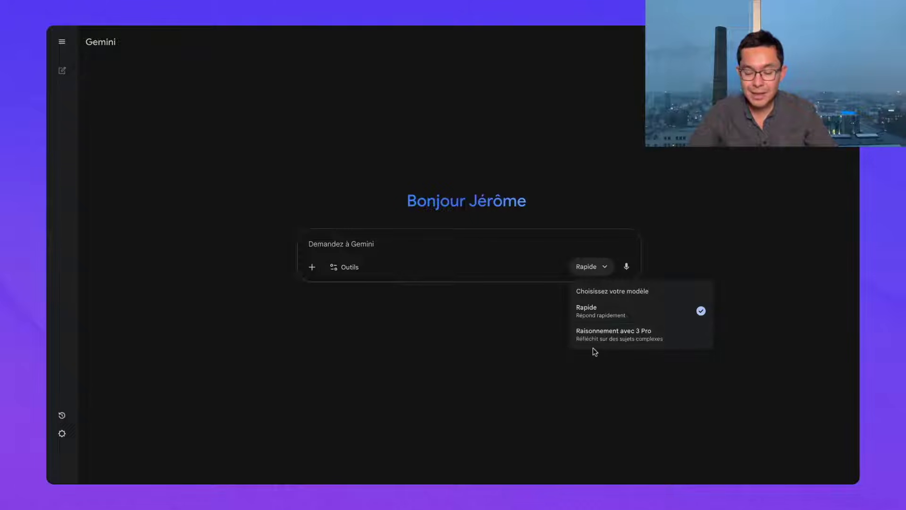
left_click(541, 333)
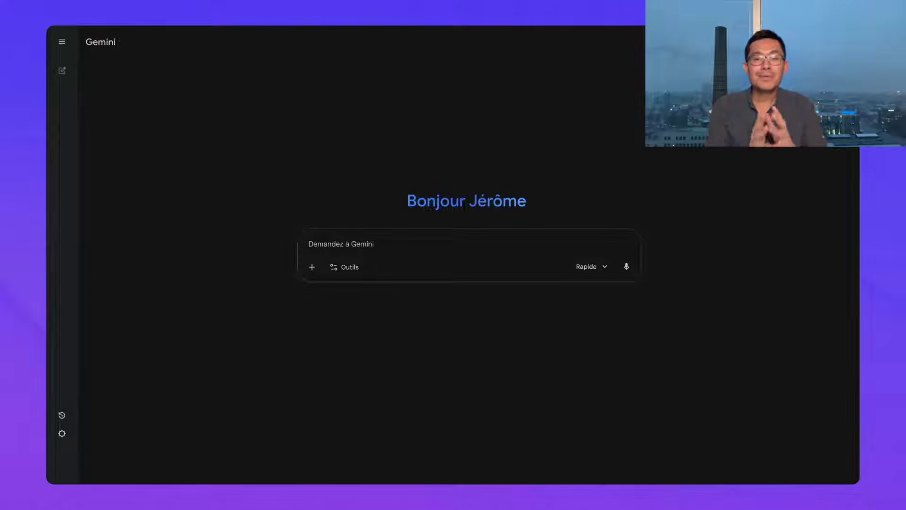
Step: Begin the prompt: "Agis comme un expert en marketing digital qui a 10 ans d'expérience et qui a généré des millions d'euros en ligne sur le marché français."
left_click(415, 241)
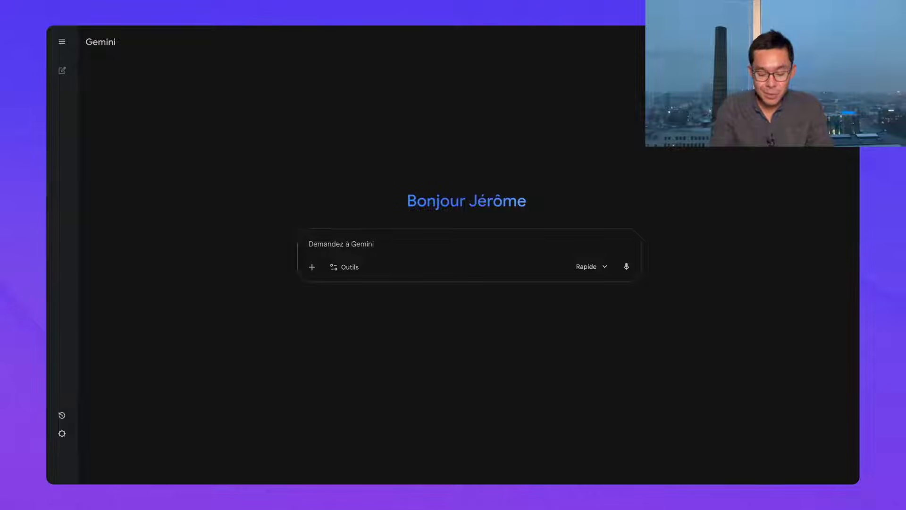
type("Tu")
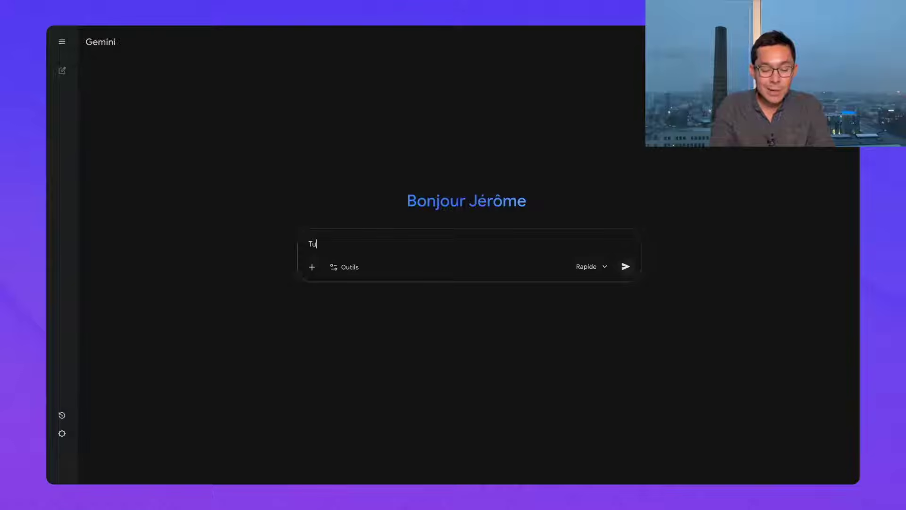
key("BackSpace")
key("BackSpace")
type("Agis c")
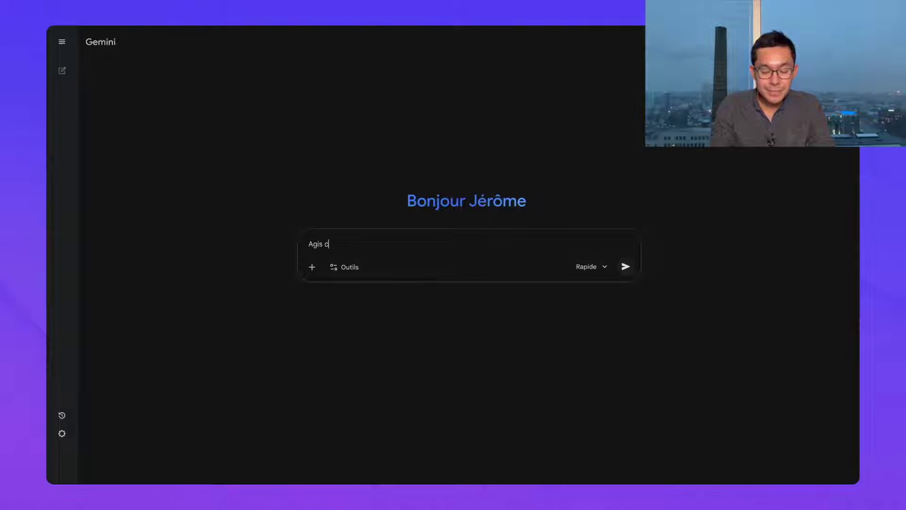
type("omme un expert en ")
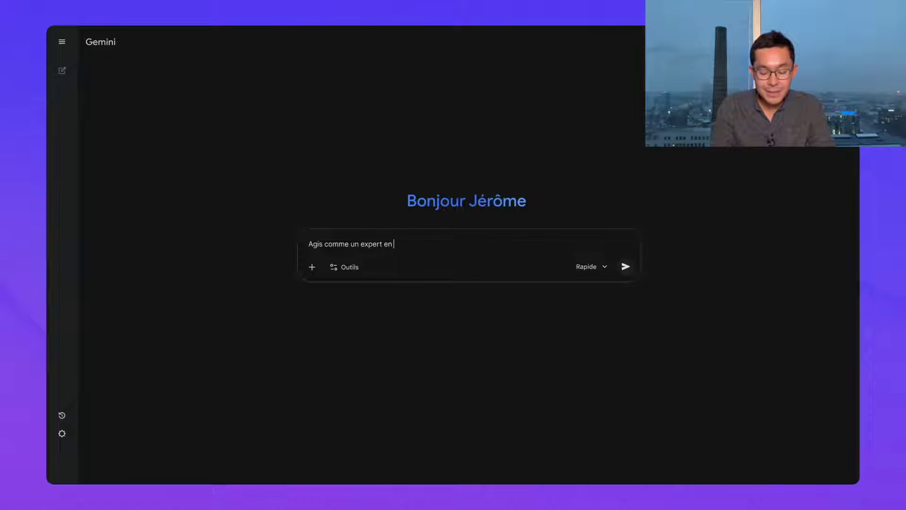
type("marketing digital q")
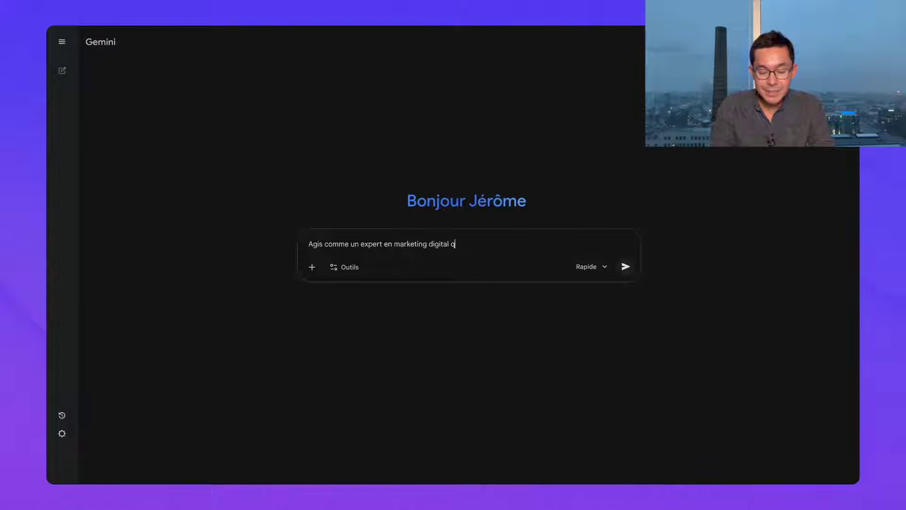
type("ui a 10 ans d'expé")
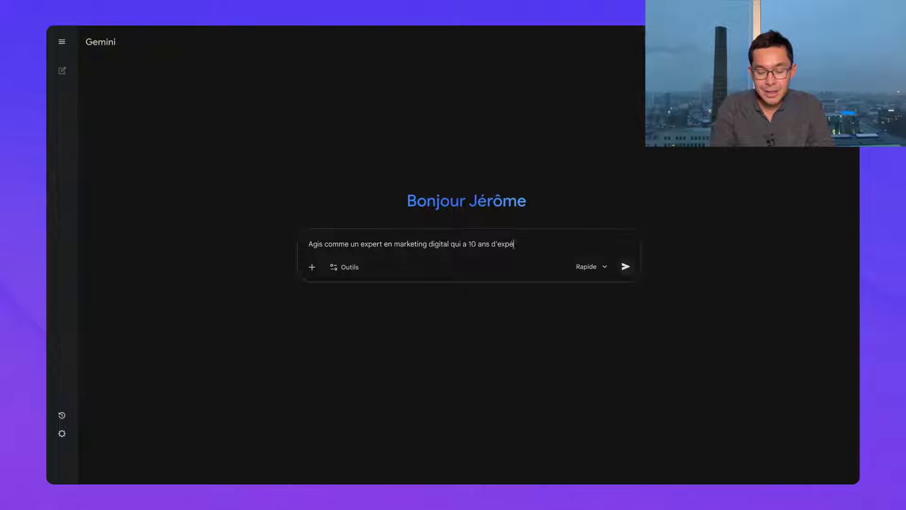
type("rience et qui a généré des")
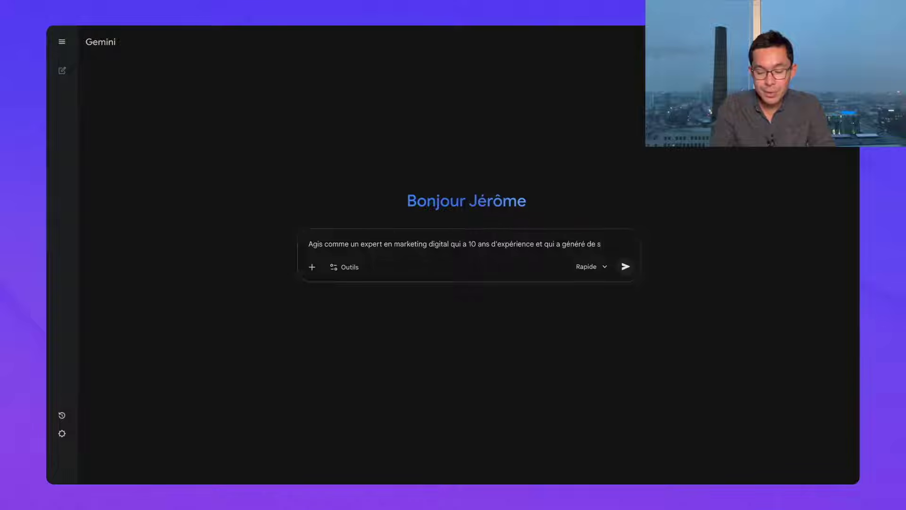
type(" millions d'euros en ligne sur le ma")
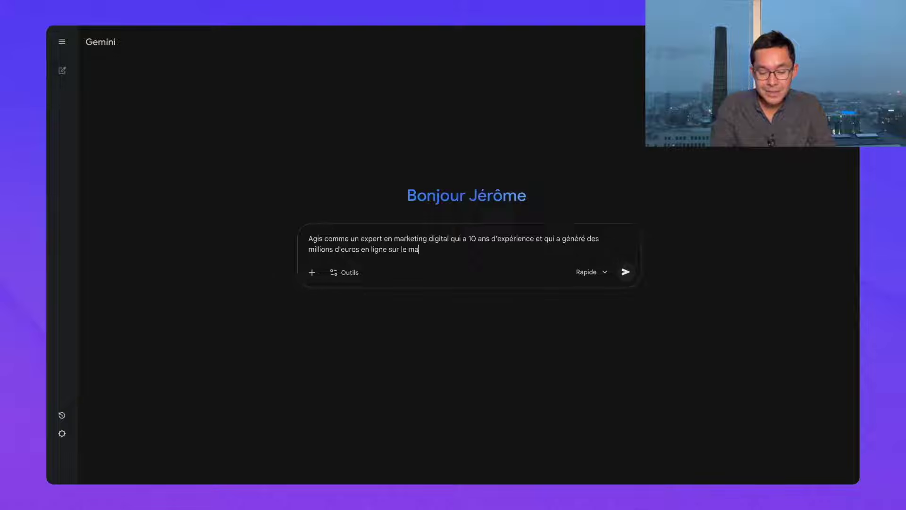
type("rché français.")
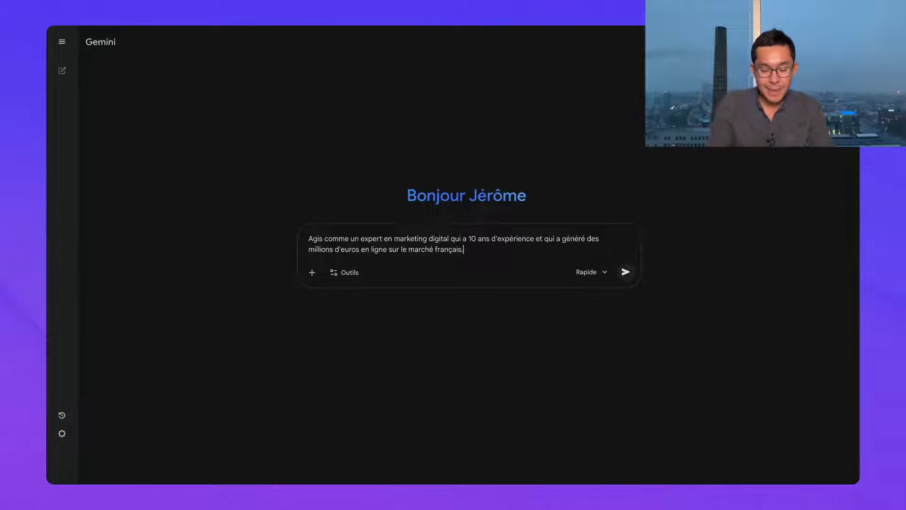
Step: Add a separate paragraph to the prompt reading "Je souhaite lancer un business en ligne de zéro."
key("shift+Return")
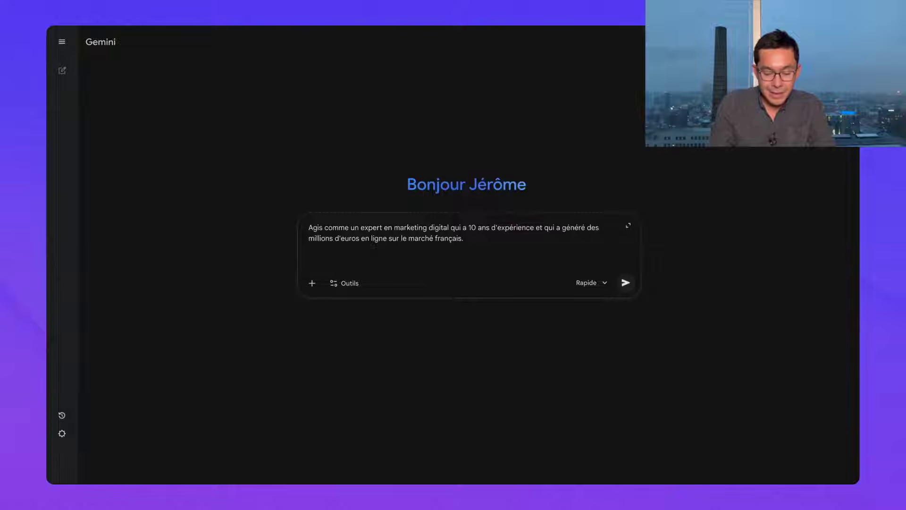
type("Je osu")
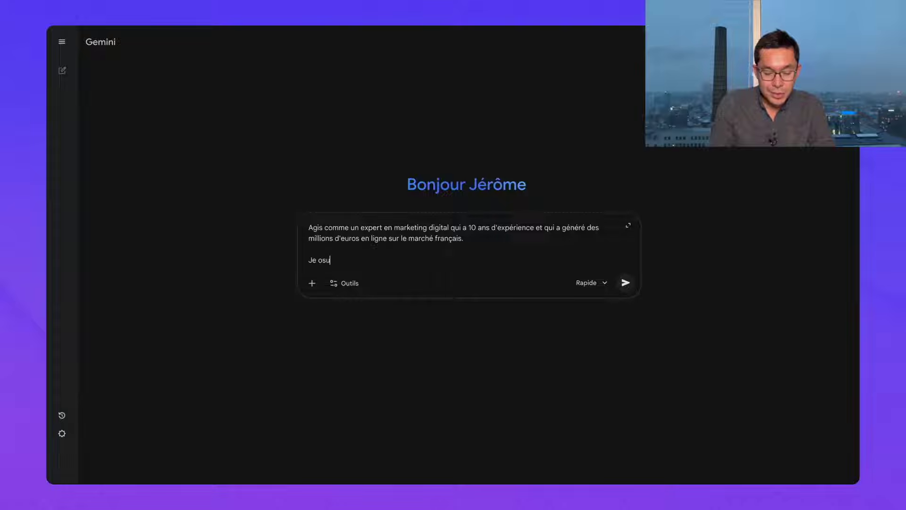
key("BackSpace")
key("BackSpace")
key("BackSpace")
type("souh")
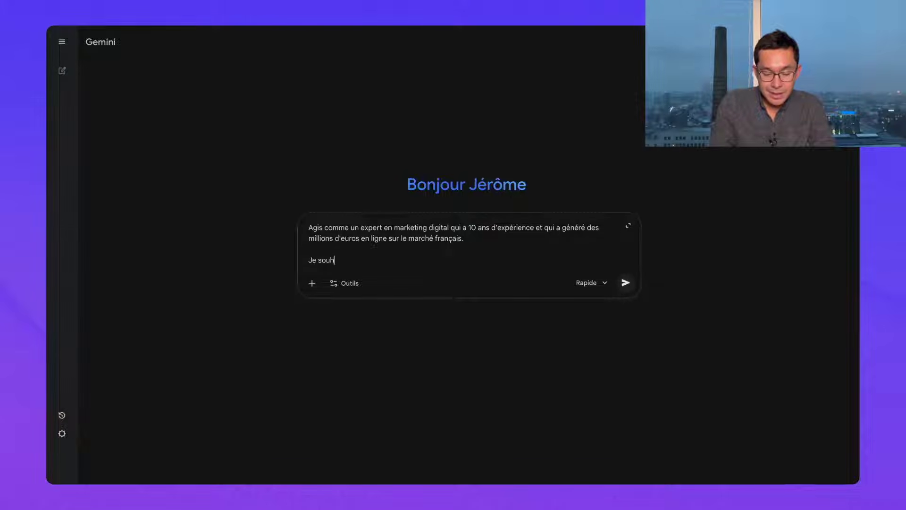
type("aite lancer un")
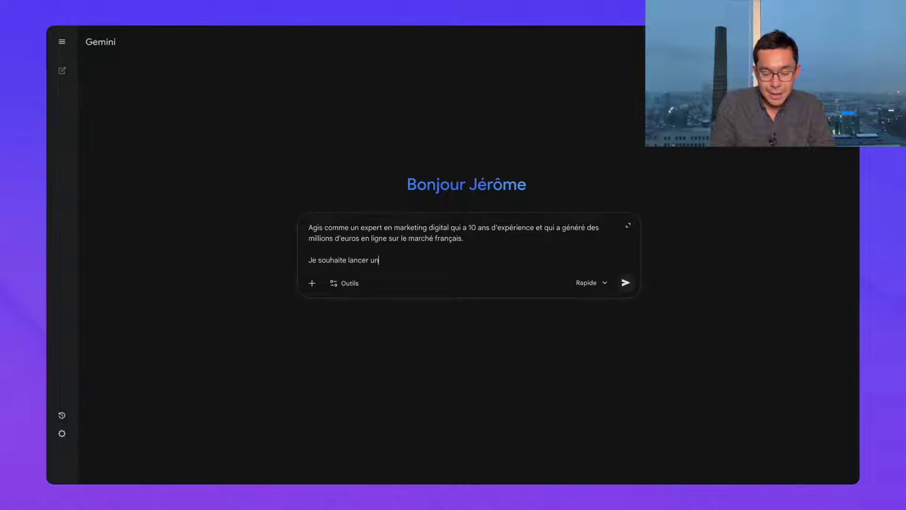
type(" business en ligne ")
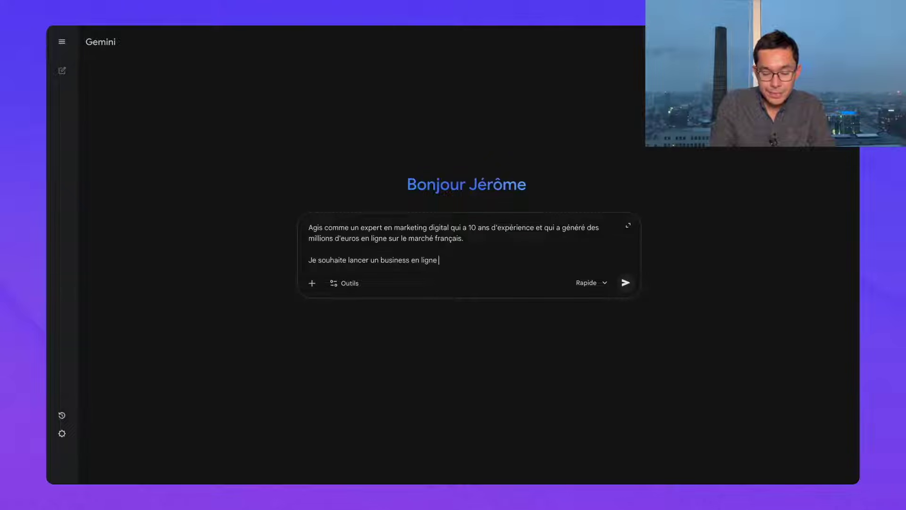
type("de zéro")
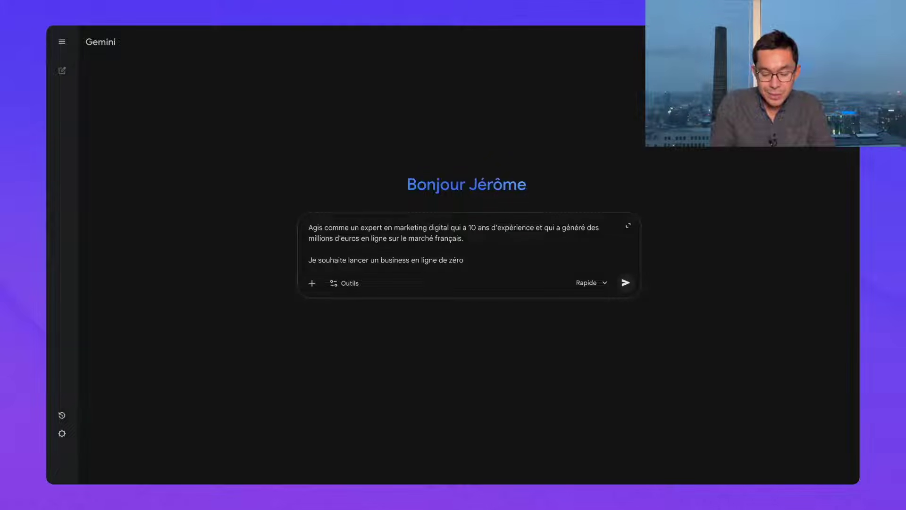
type(".")
Step: Start another prompt paragraph with the request "Donne moi 10 idées de business sachant que :"
key("shift+Return")
key("shift+Return")
type("Don")
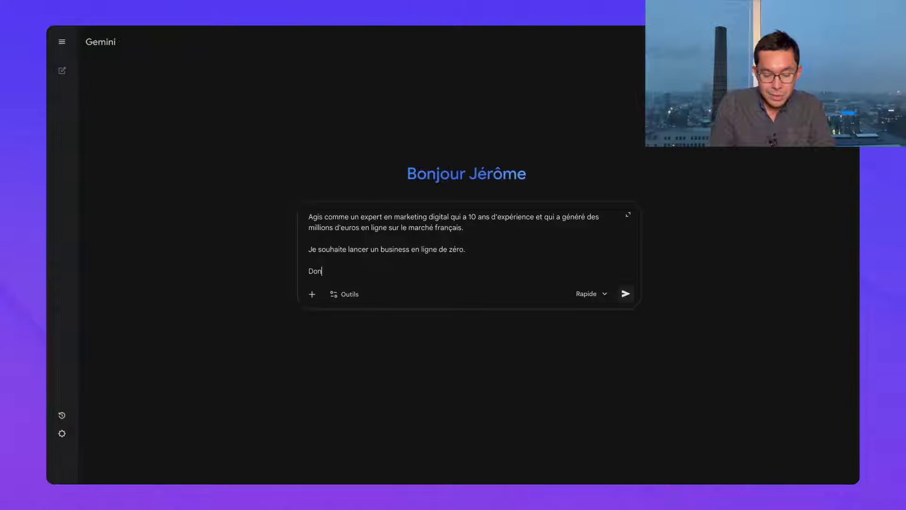
type("ne moi 1")
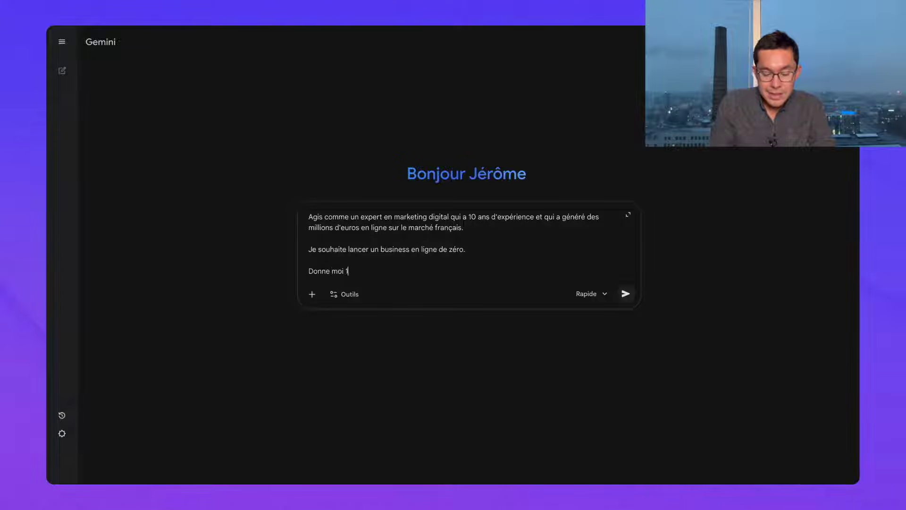
type("0 idées de business ")
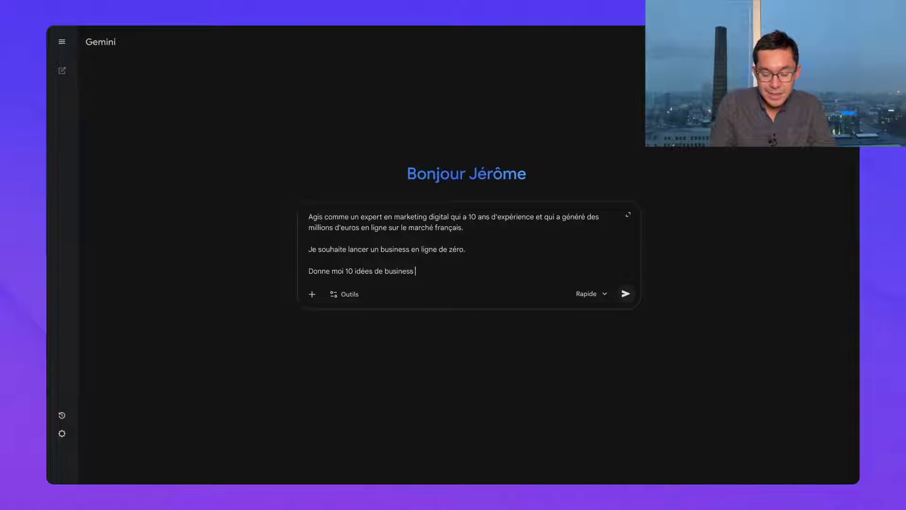
type("sachant que :")
Step: Add the line "ces idées doivent être faciles à mettre en oeuvre (peu de budget de départ, expérience en business non requise)"
key("shift+Return")
type("ces idées d")
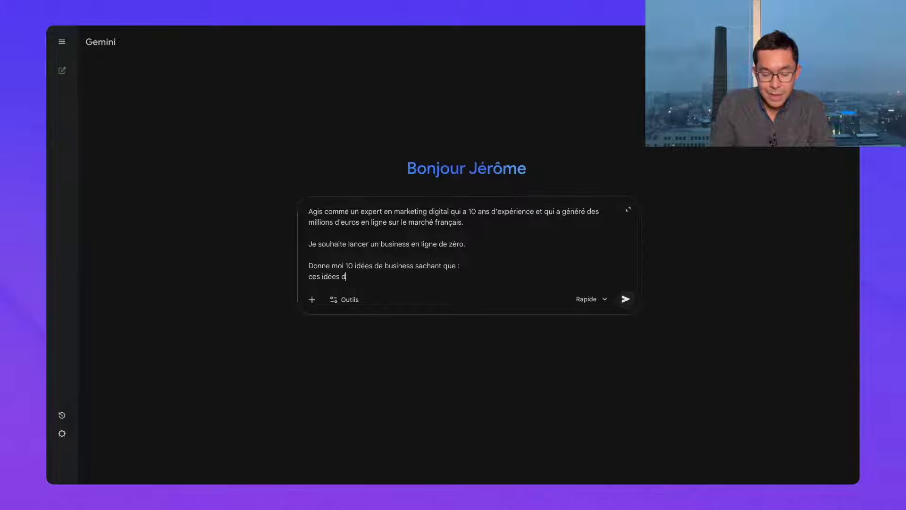
type("oivent être faciles à m")
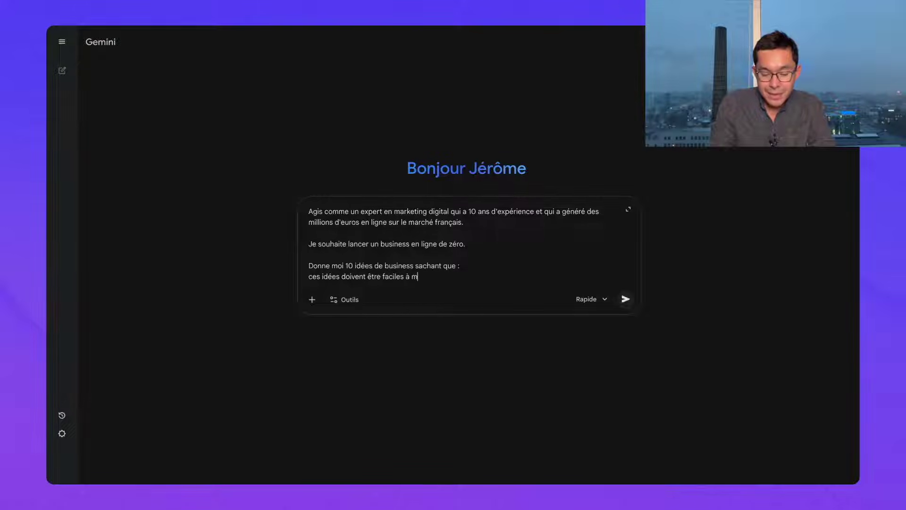
type("ettrer en ")
type(" en o")
type("euvre")
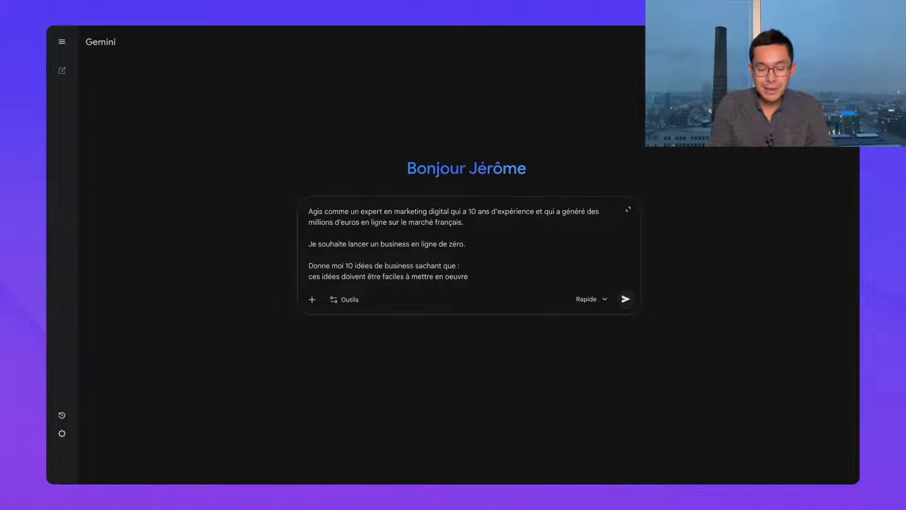
type(" (peu de budget de départ, expérinence")
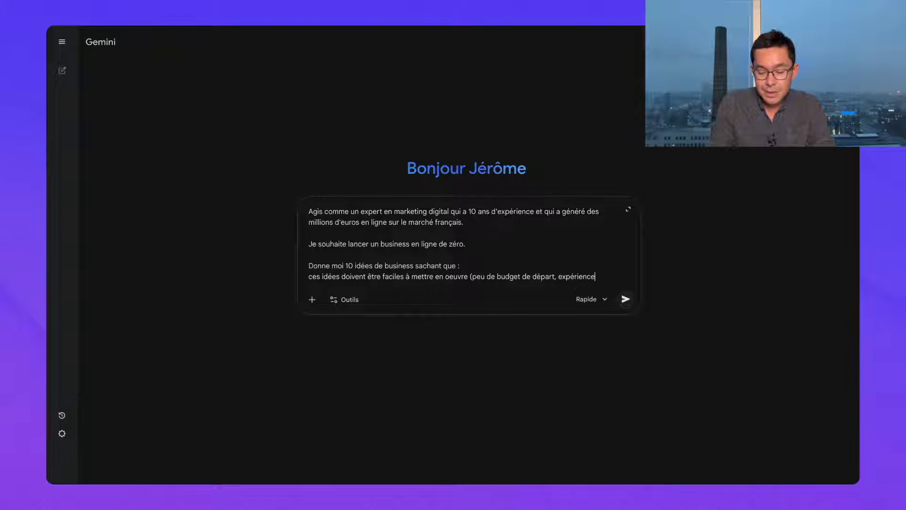
type(" en business non requise)")
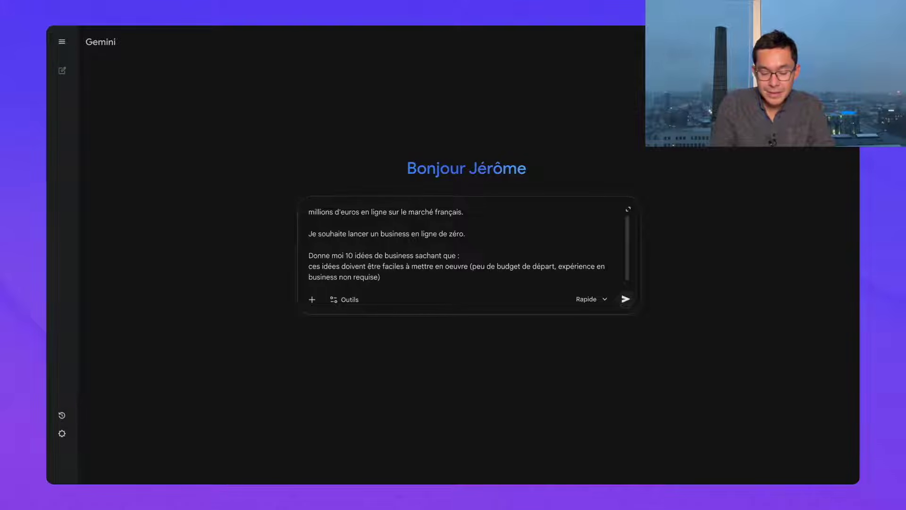
Step: Add the line "ces idées doivent être prometteuses à l'heure où j'écris (fin 2025 début 2026)" and send the prompt
key("shift+Return")
type("ces idées doivent")
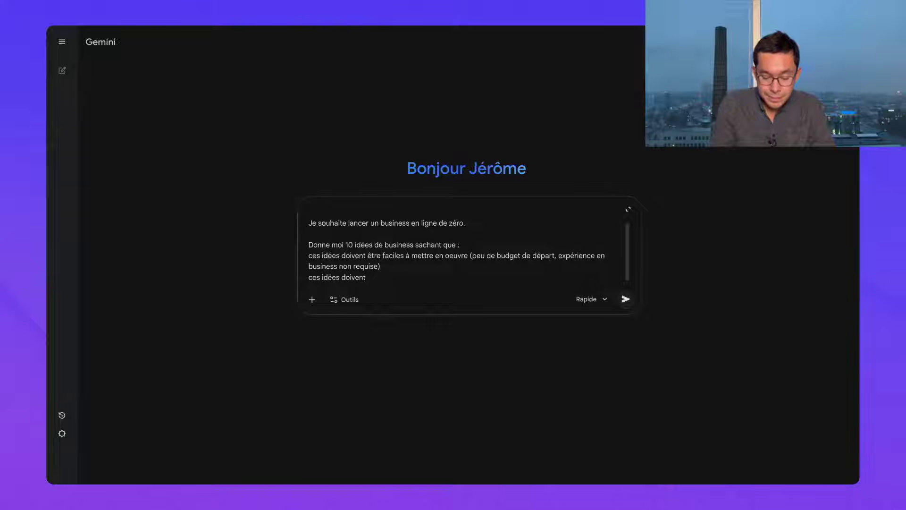
type(" être pr")
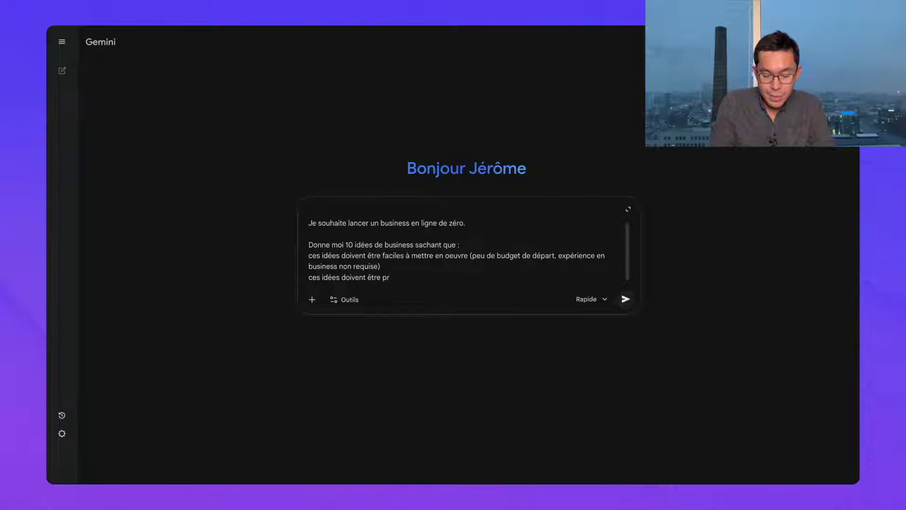
type("ometteuses à l'heure où j'écris")
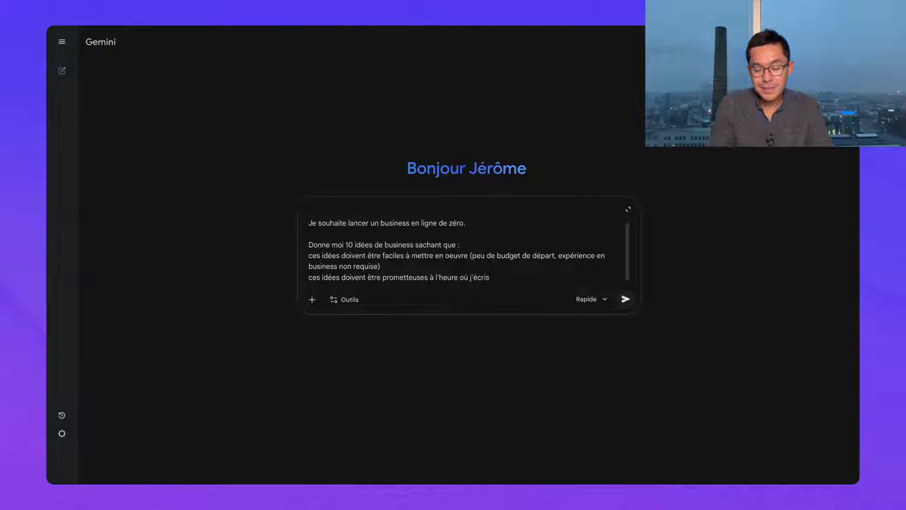
type(".  (fin 2025 début 2026)")
key("Return")
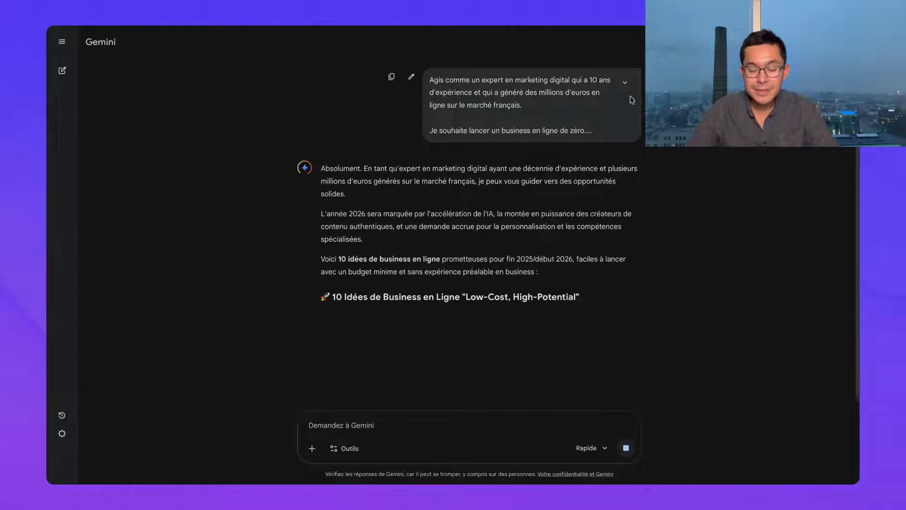
Step: Expand the sent prompt in the conversation and review its full text
left_click(625, 83)
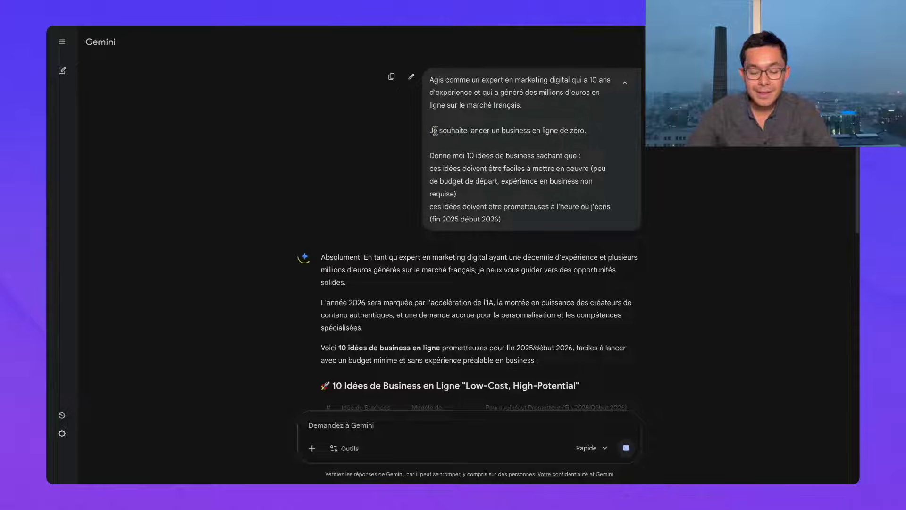
left_click_drag(435, 131, 585, 131)
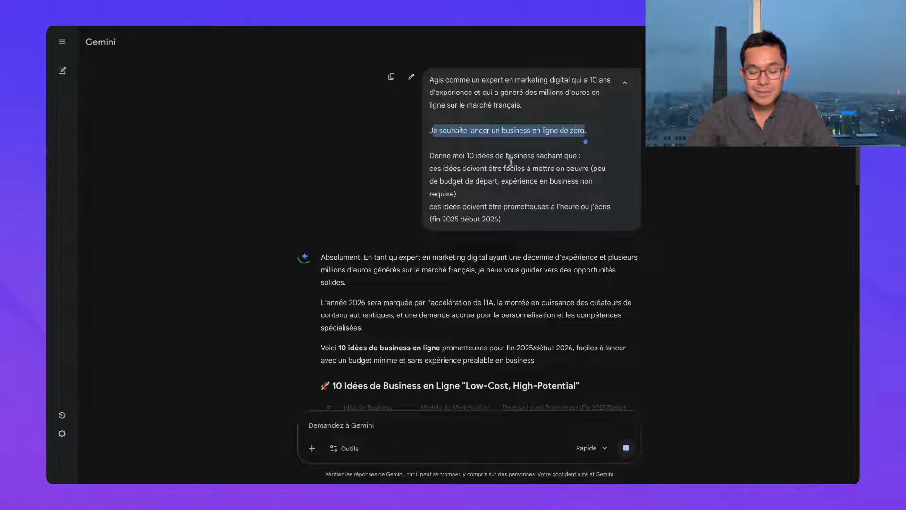
left_click(477, 216)
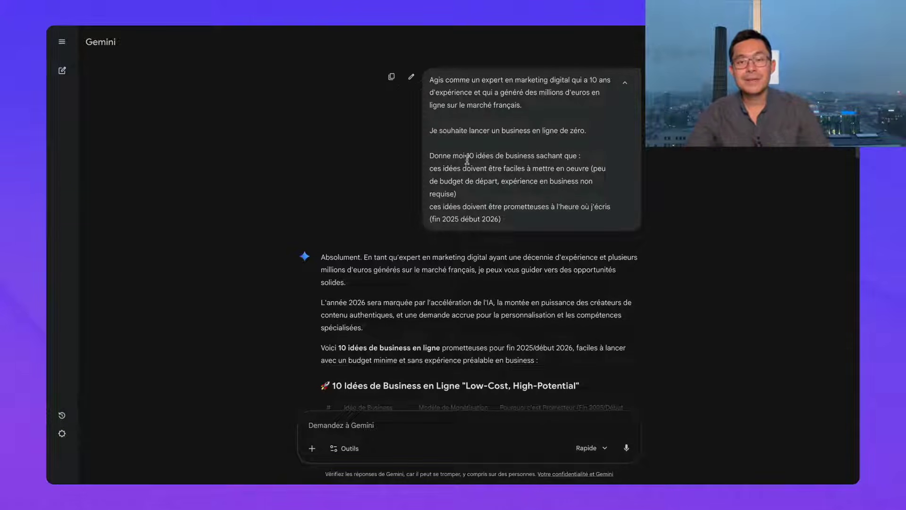
Step: Read through the generated table of business ideas, their monetisation models and the reasons they are promising
scroll(422, 213, "down", 3)
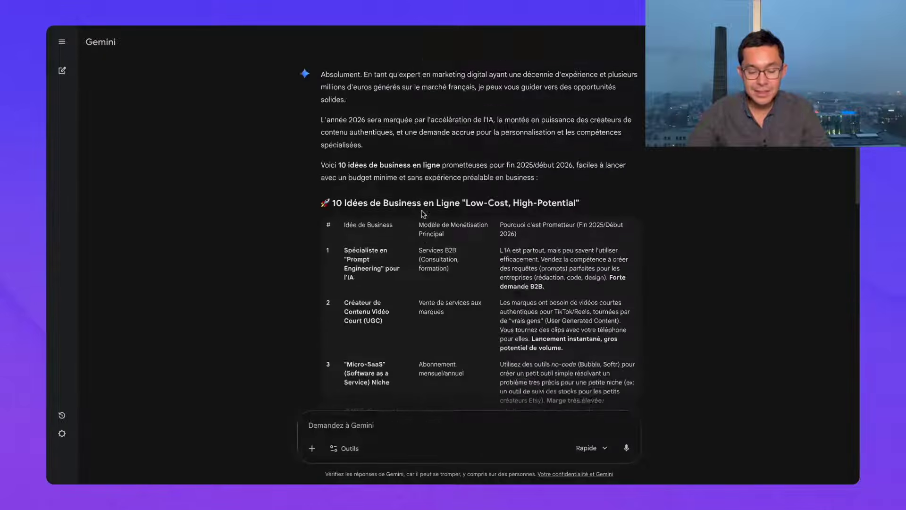
scroll(424, 210, "up", 3)
scroll(469, 232, "down", 3)
scroll(469, 232, "down", 3)
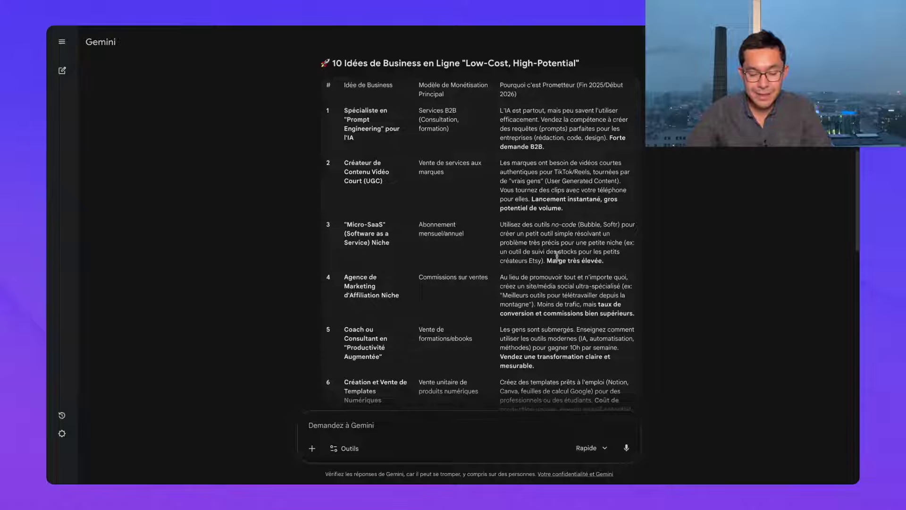
scroll(557, 256, "down", 1)
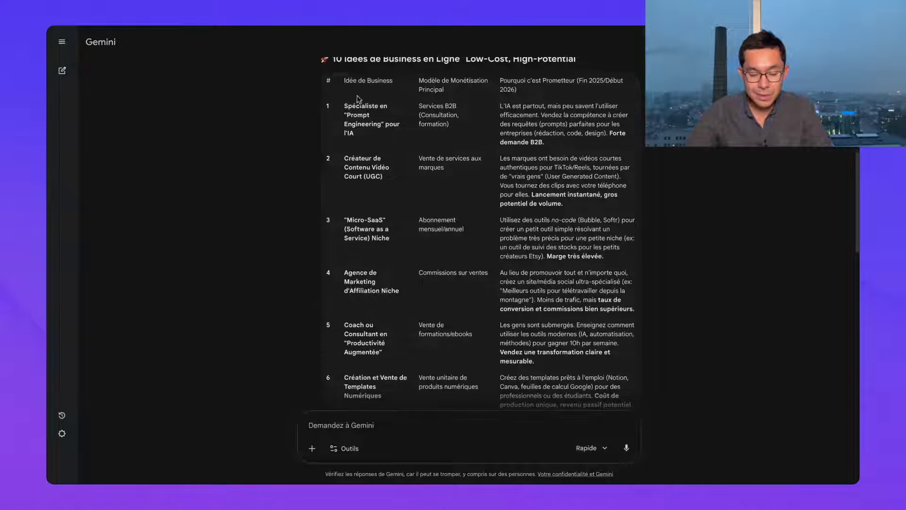
Step: Read through all ten rows of the generated business ideas table, from the prompt engineering specialist to the hobby challenge idea
left_click(590, 449)
left_click(681, 234)
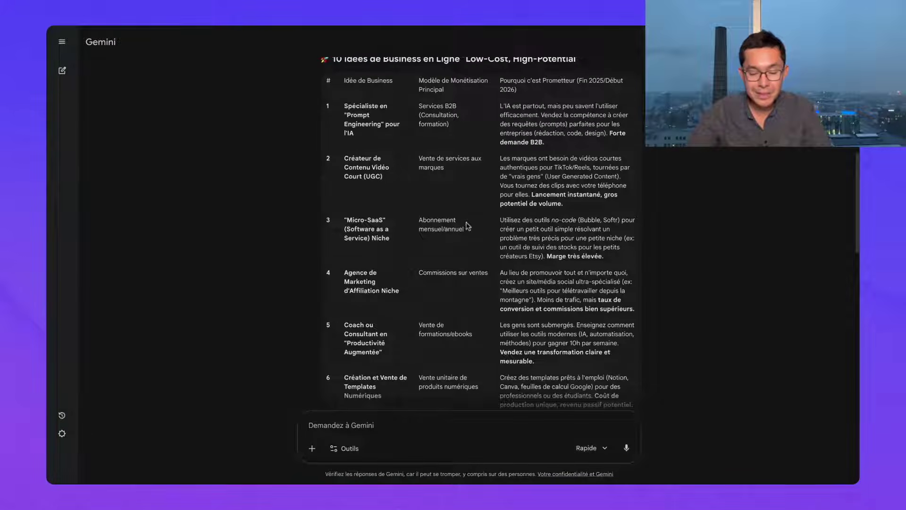
scroll(357, 174, "down", 1)
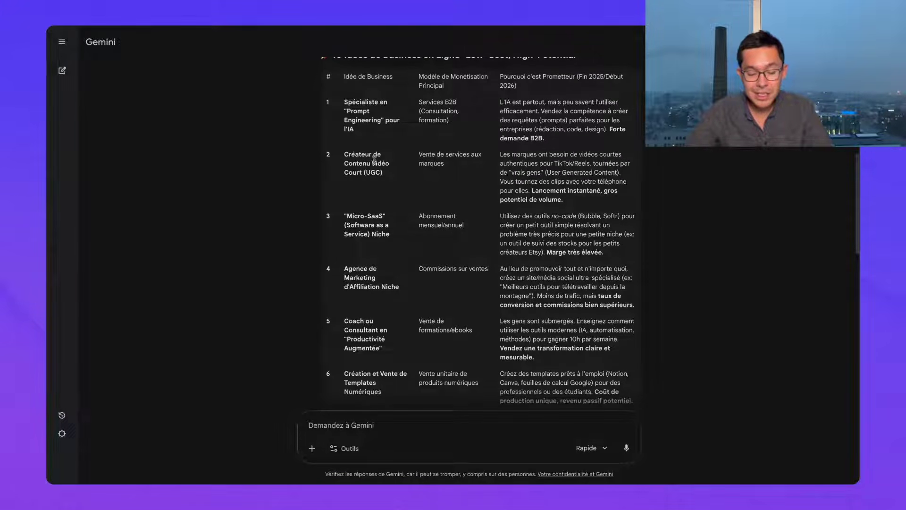
scroll(374, 218, "down", 2)
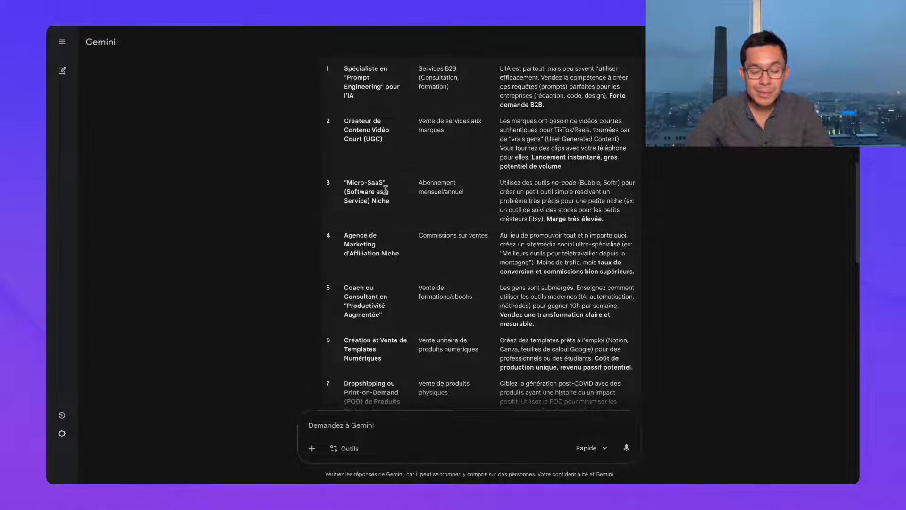
scroll(387, 171, "down", 3)
scroll(411, 195, "down", 1)
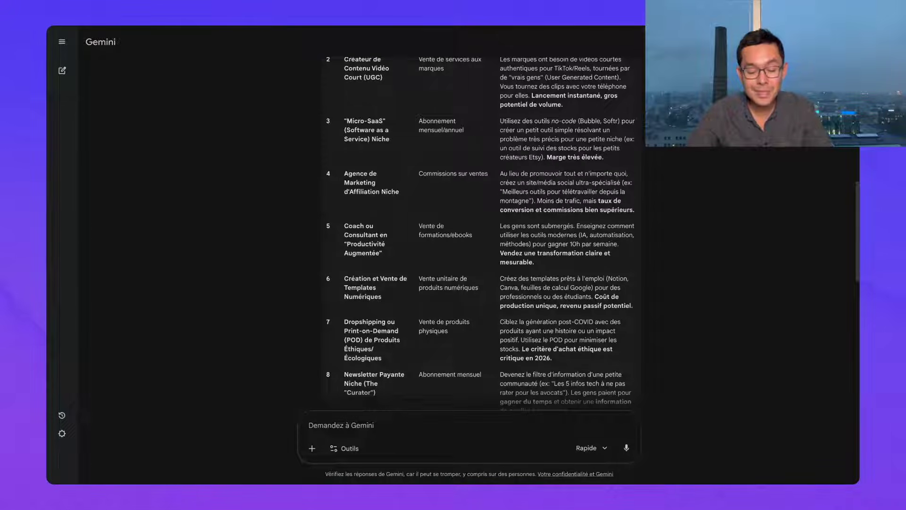
left_click_drag(380, 148, 346, 127)
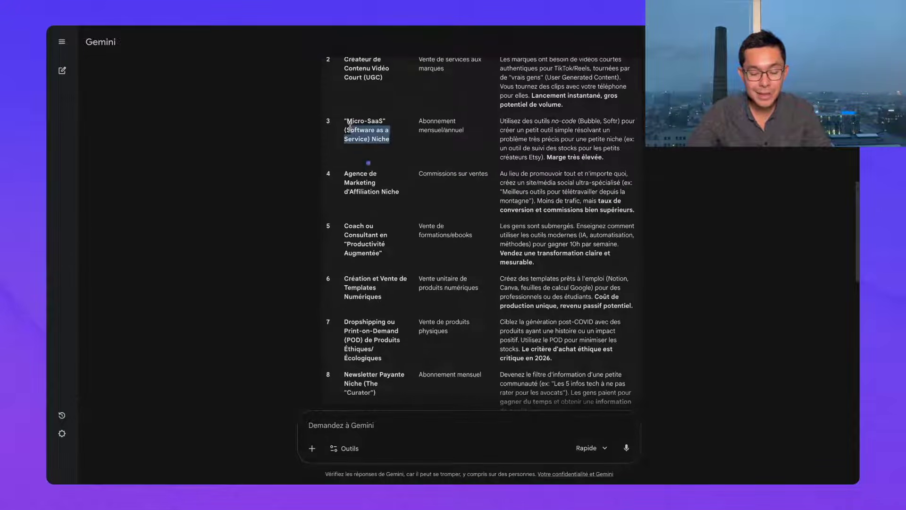
scroll(360, 167, "down", 2)
left_click_drag(373, 231, 405, 214)
scroll(406, 257, "down", 2)
scroll(402, 215, "down", 1)
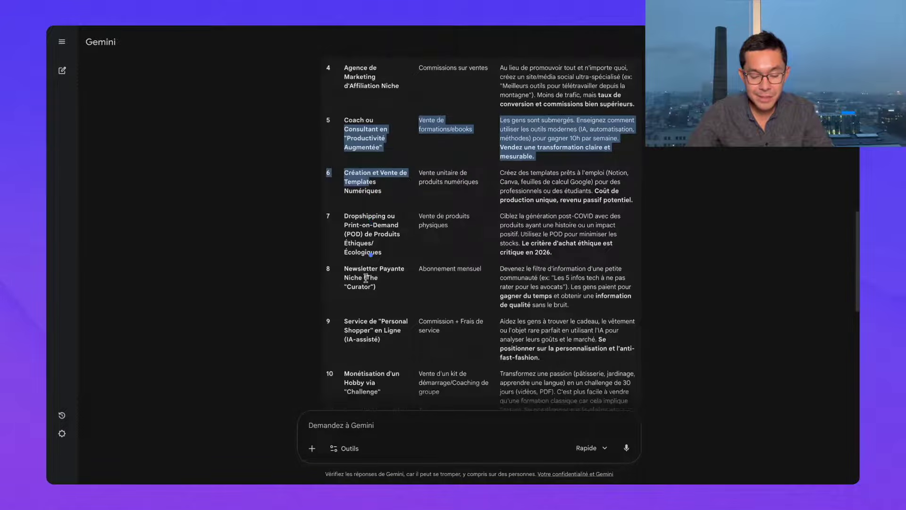
scroll(361, 271, "down", 1)
scroll(380, 313, "up", 5)
scroll(364, 312, "down", 10)
Step: Copy the full original business ideas prompt from the conversation and paste it into the message field
scroll(364, 311, "up", 15)
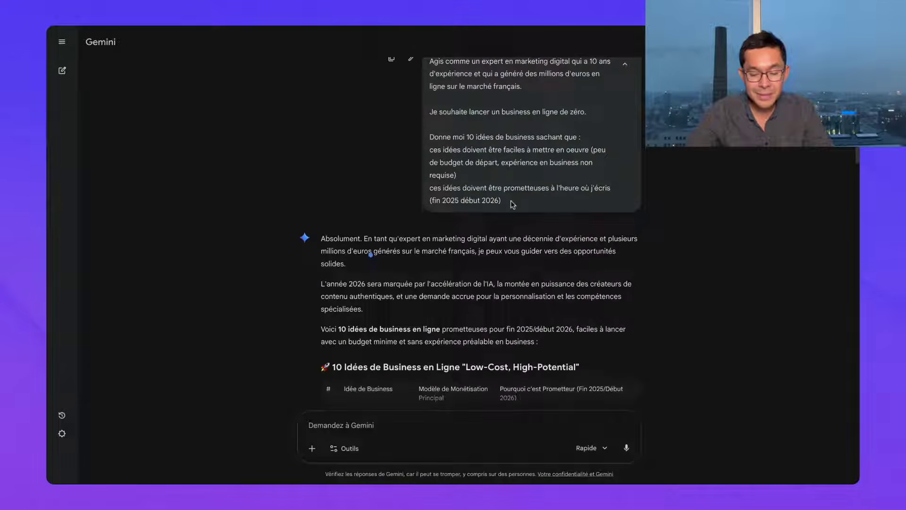
triple_click(513, 205)
key("ctrl+c")
left_click(345, 425)
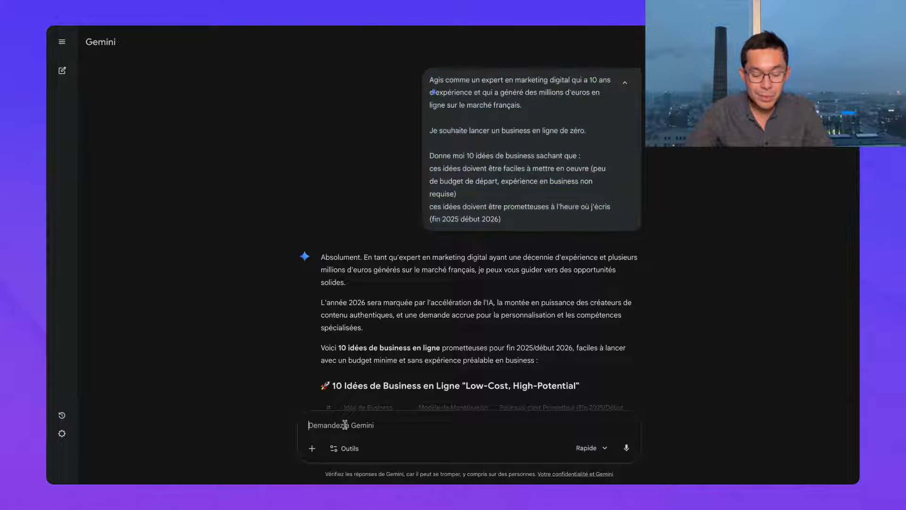
key("ctrl+v")
Step: Switch the model to "Raisonnement avec 3 Pro" and send the prompt
left_click(590, 447)
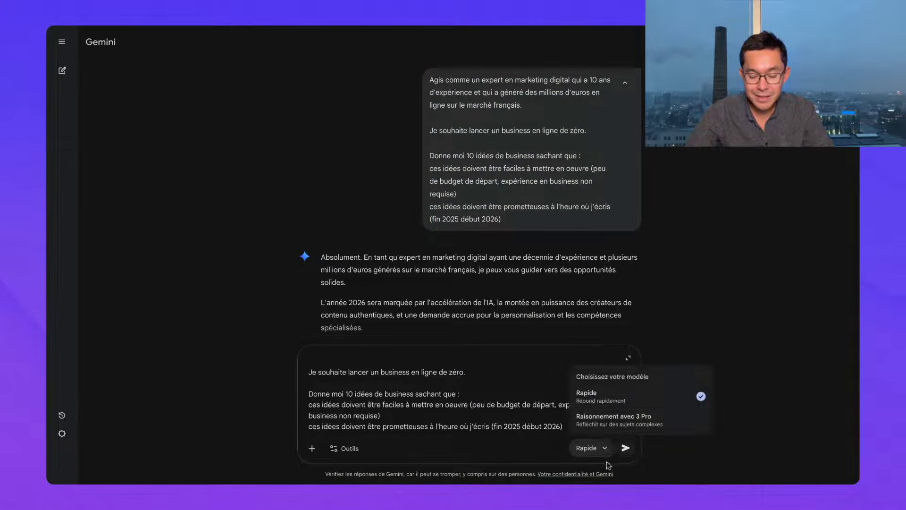
left_click(603, 421)
left_click(626, 448)
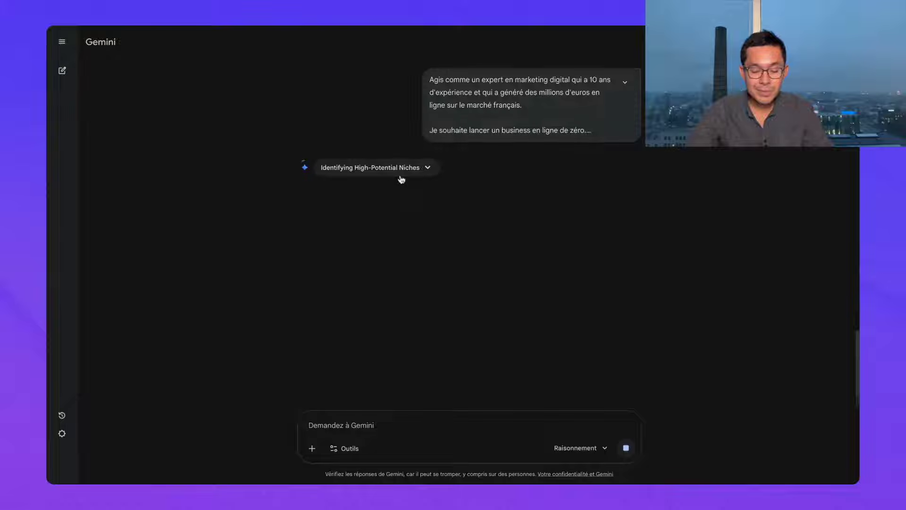
Step: Expand the model's reasoning and read how it develops, refines and prioritises the business concepts
left_click(416, 168)
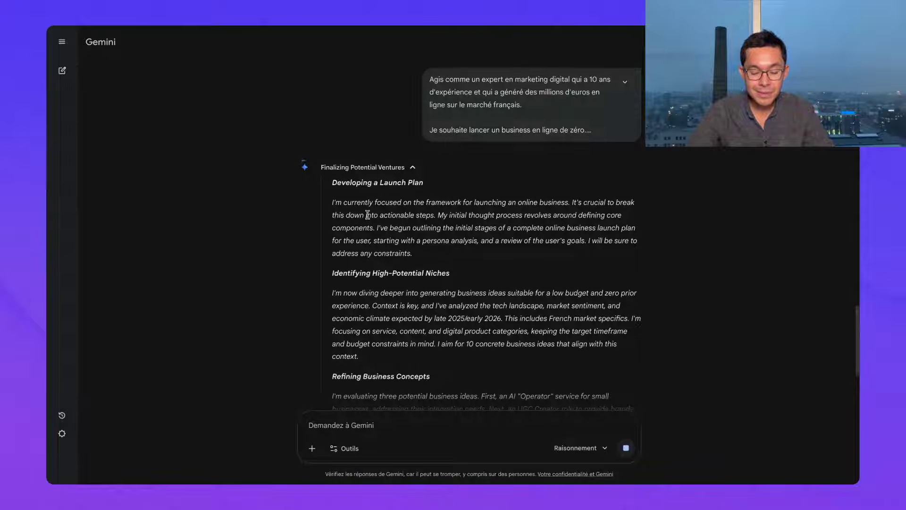
scroll(355, 281, "down", 3)
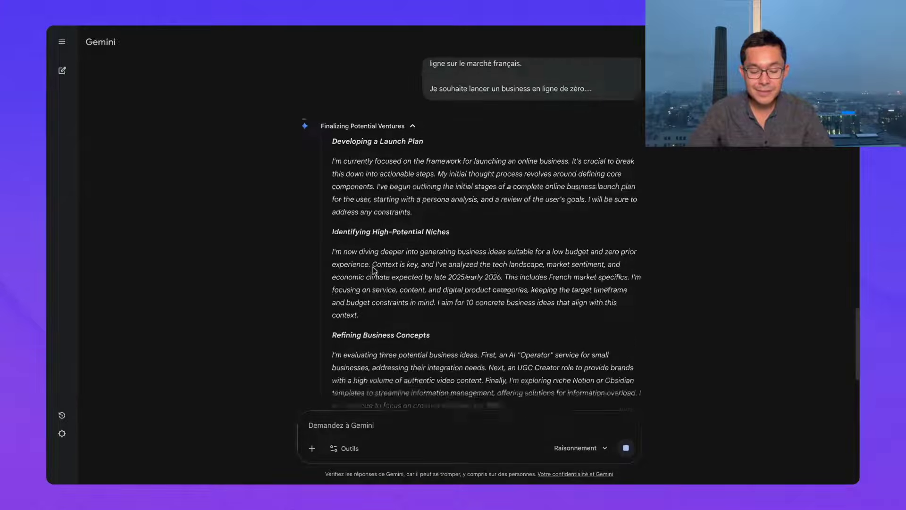
scroll(359, 286, "down", 2)
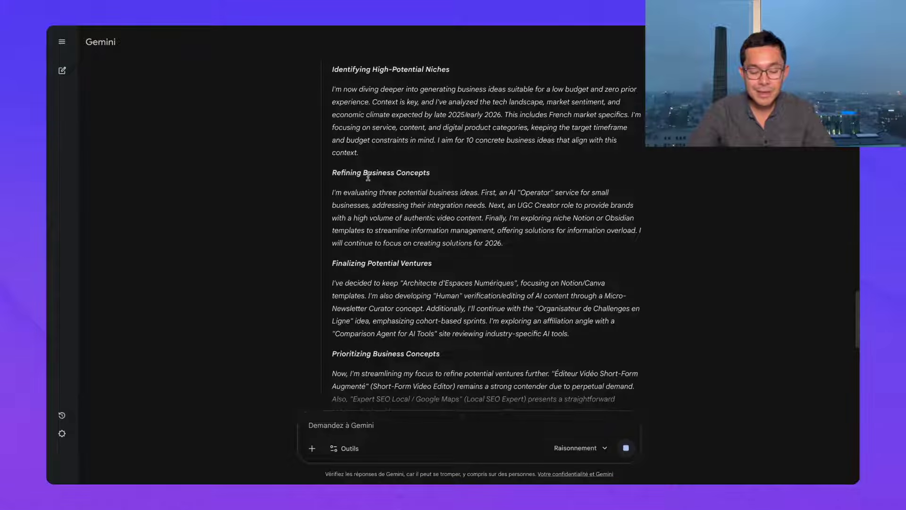
scroll(377, 259, "down", 1)
scroll(377, 259, "down", 2)
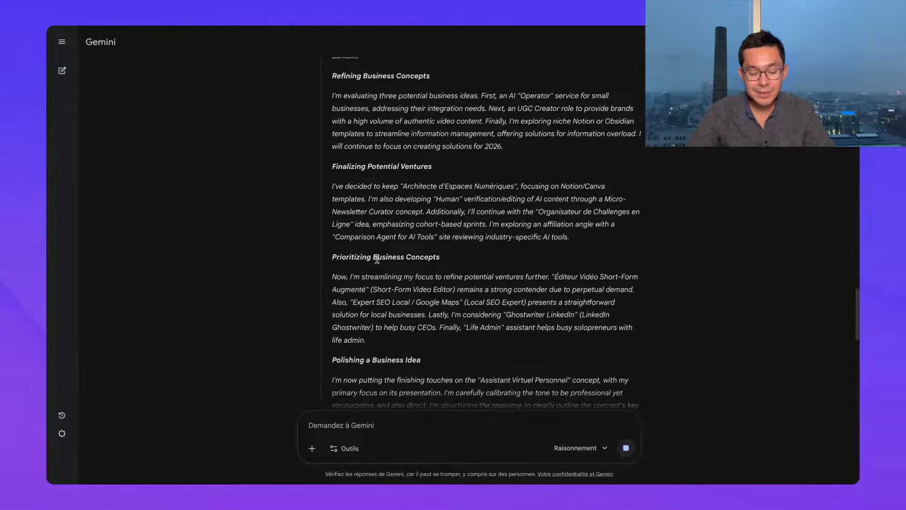
scroll(381, 272, "down", 1)
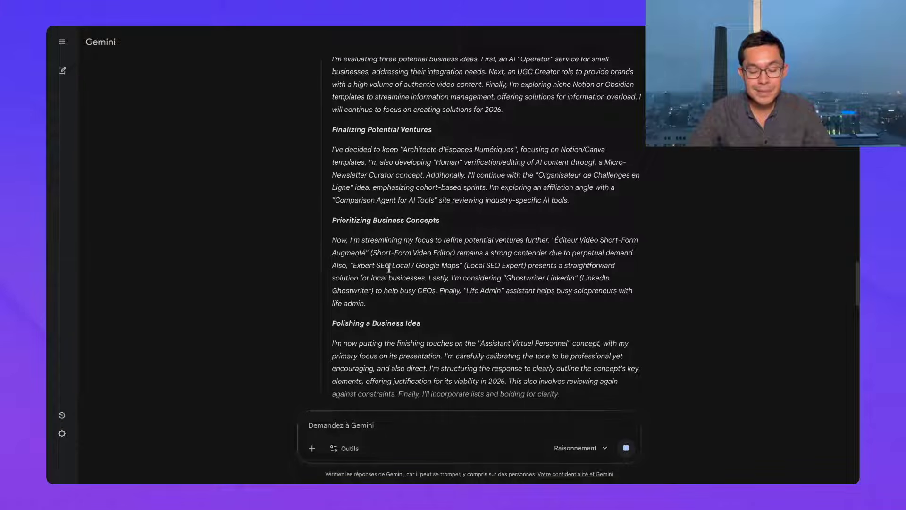
scroll(409, 279, "down", 2)
Step: Read the introduction and first ideas of the new answer, highlighting part of the "Opérateur IA" pour TPE/PME heading
scroll(409, 278, "down", 8)
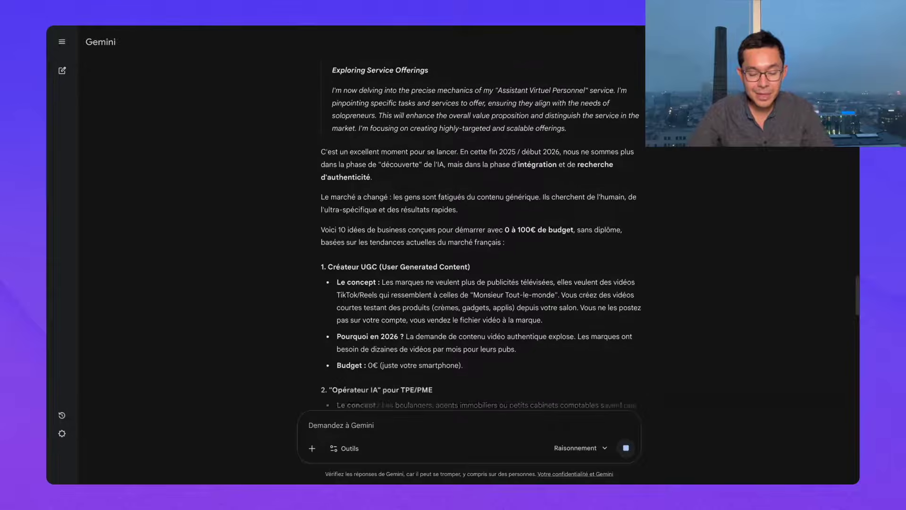
scroll(409, 262, "down", 1)
scroll(409, 266, "down", 1)
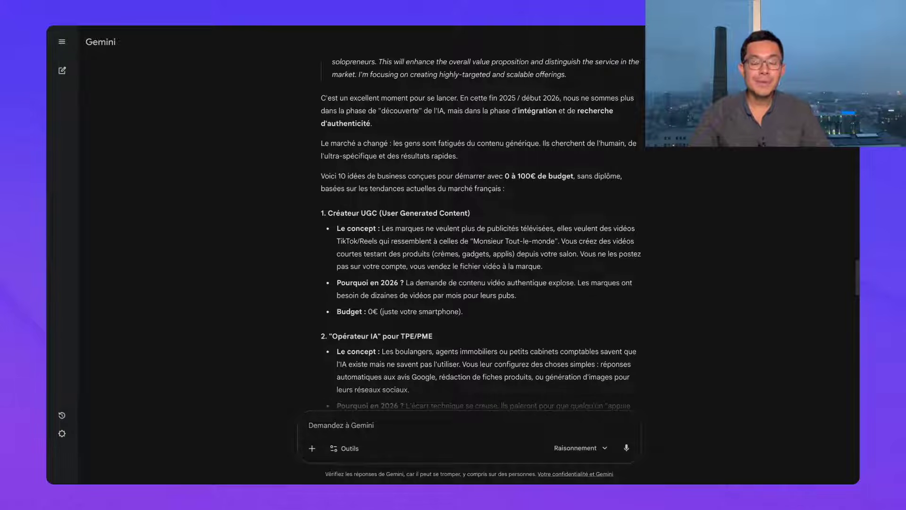
scroll(443, 263, "down", 4)
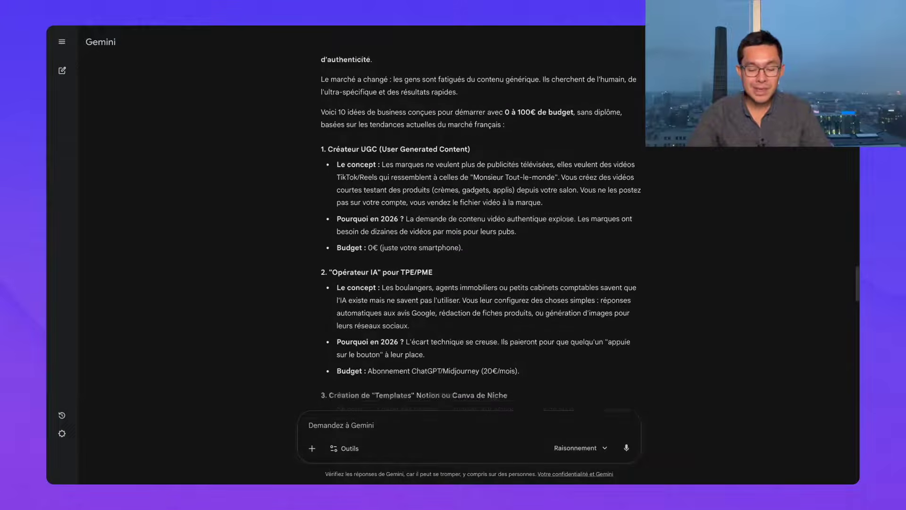
scroll(442, 263, "down", 2)
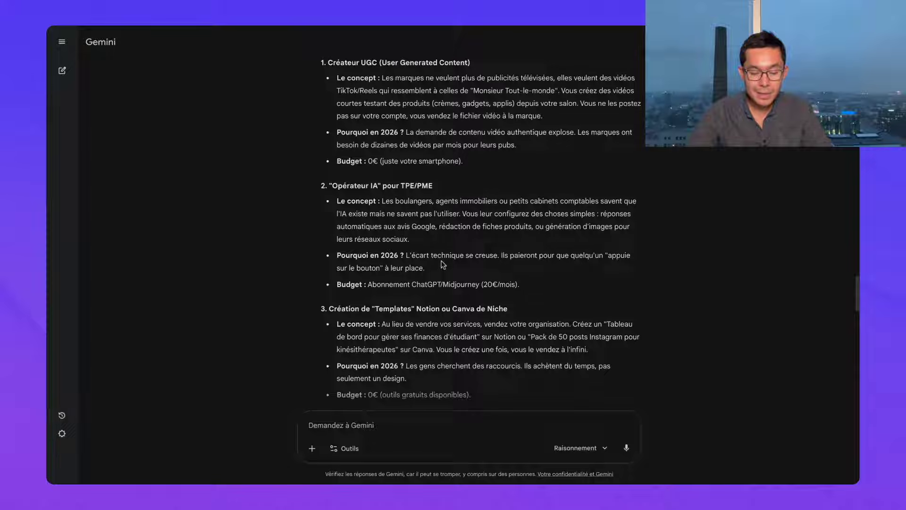
left_click_drag(331, 68, 422, 198)
left_click(325, 69)
left_click(369, 174)
Step: Go back to the first answer's table to compare its ideas with those in the new answer
scroll(422, 199, "down", 20)
scroll(422, 199, "up", 10)
scroll(421, 199, "up", 6)
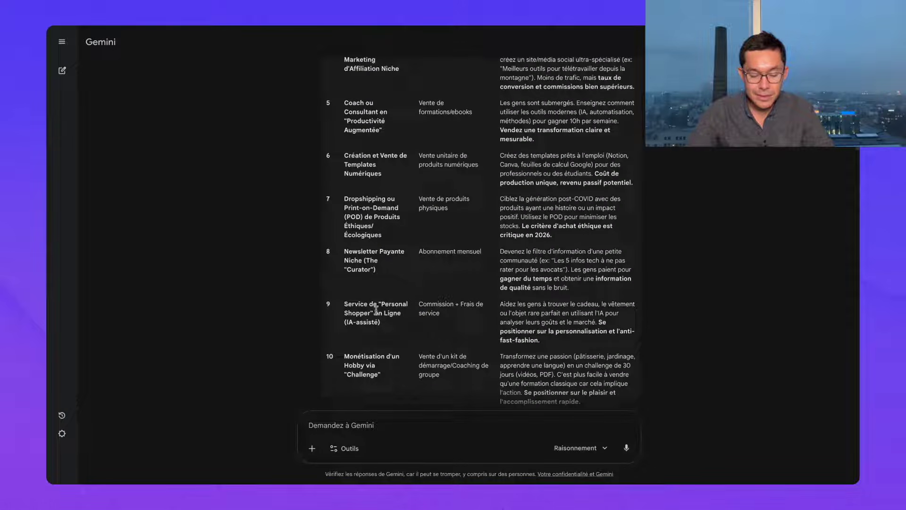
scroll(383, 281, "up", 3)
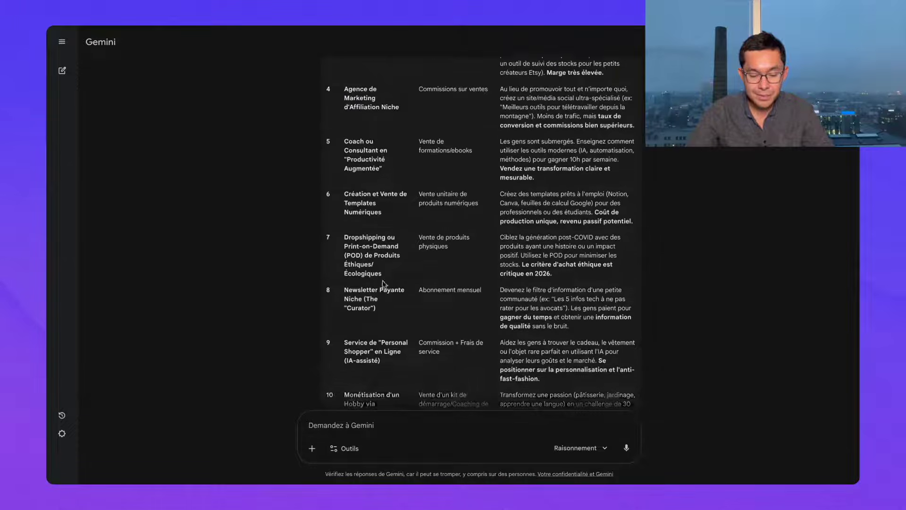
scroll(372, 153, "up", 3)
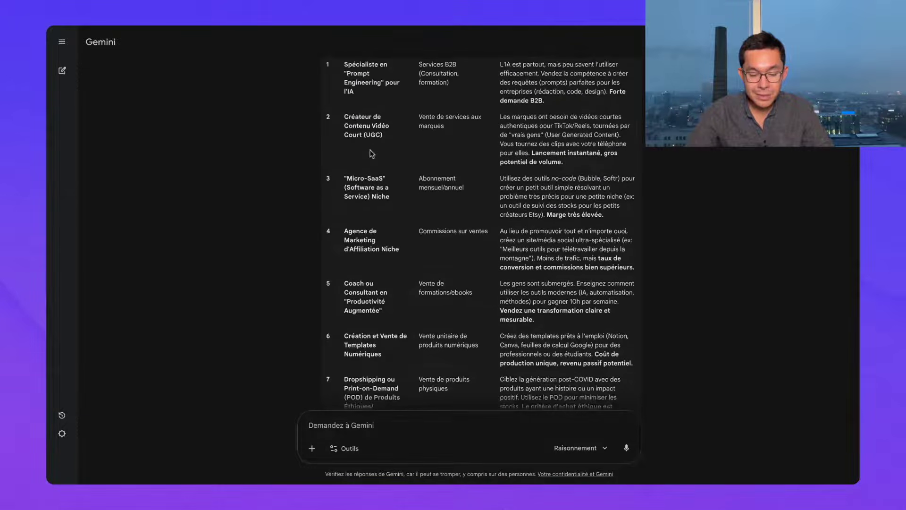
Step: Return to the reasoning answer and examine the concept, 2026 rationale and budget of ideas 2 to 5
scroll(372, 284, "down", 15)
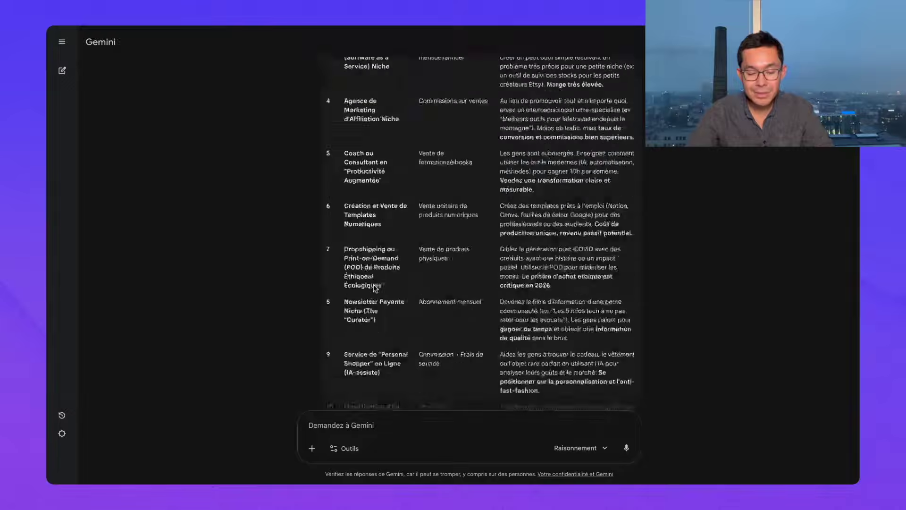
scroll(374, 283, "down", 3)
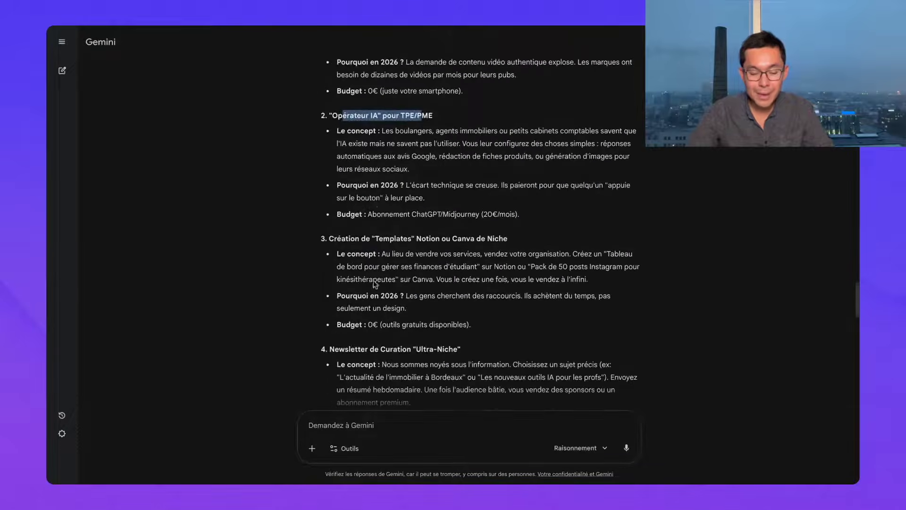
left_click(341, 131)
left_click_drag(341, 130, 400, 144)
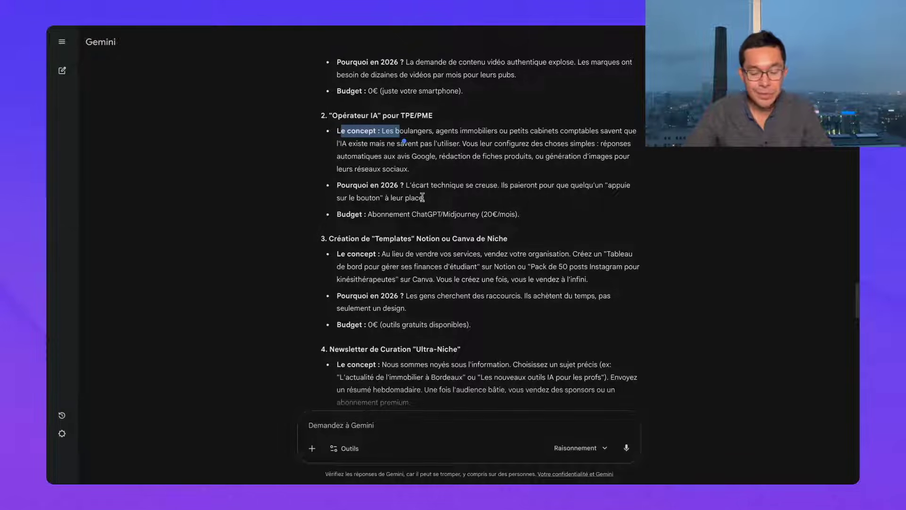
scroll(411, 188, "down", 2)
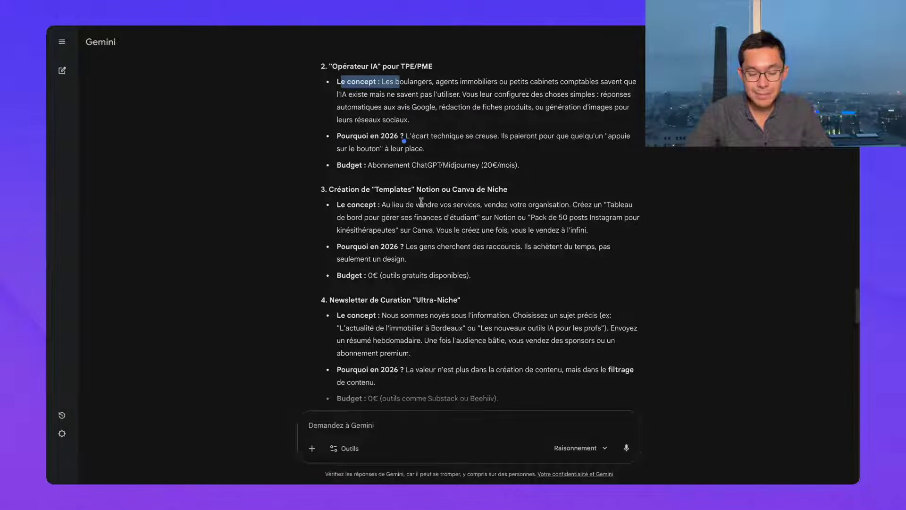
scroll(421, 202, "down", 2)
scroll(421, 202, "down", 2)
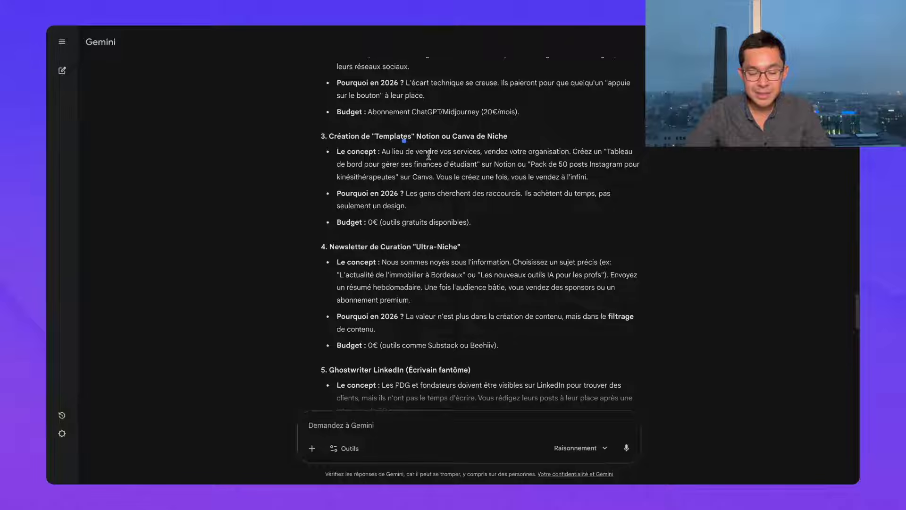
left_click_drag(372, 151, 421, 221)
scroll(422, 221, "down", 3)
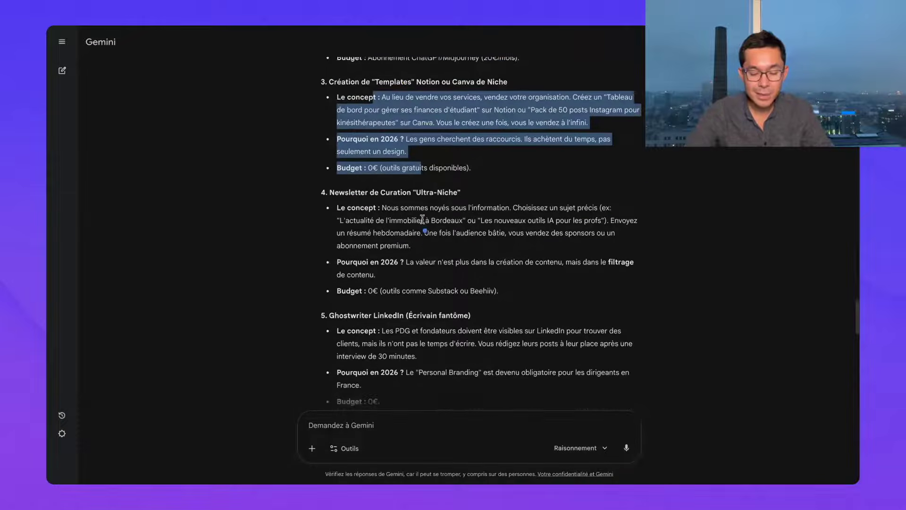
scroll(423, 220, "down", 3)
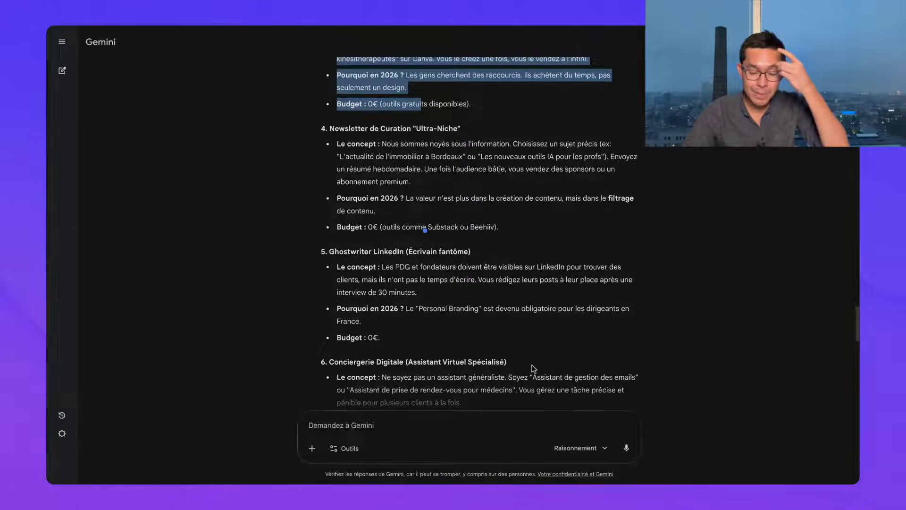
Step: Read ideas 6 to 10 of the reasoning answer down to the expert advice, and return to the original prompt
scroll(529, 331, "up", 1)
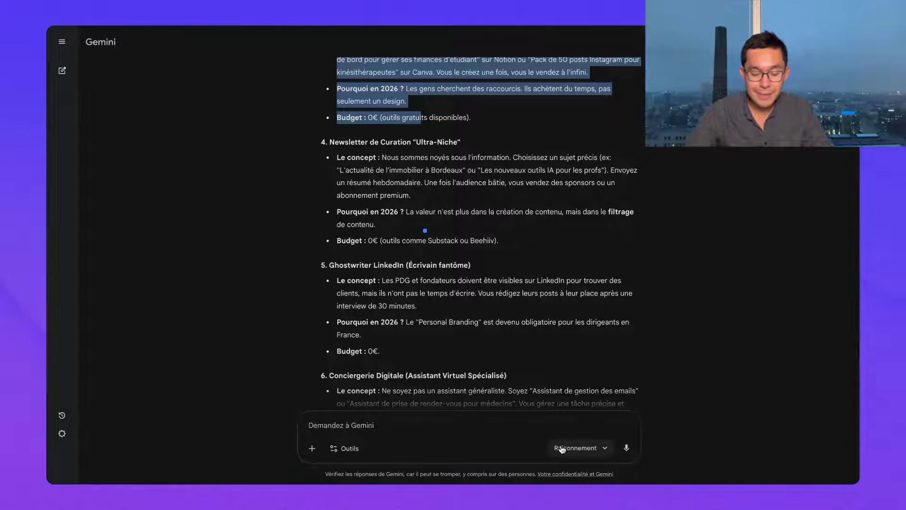
scroll(441, 392, "down", 5)
scroll(440, 388, "down", 3)
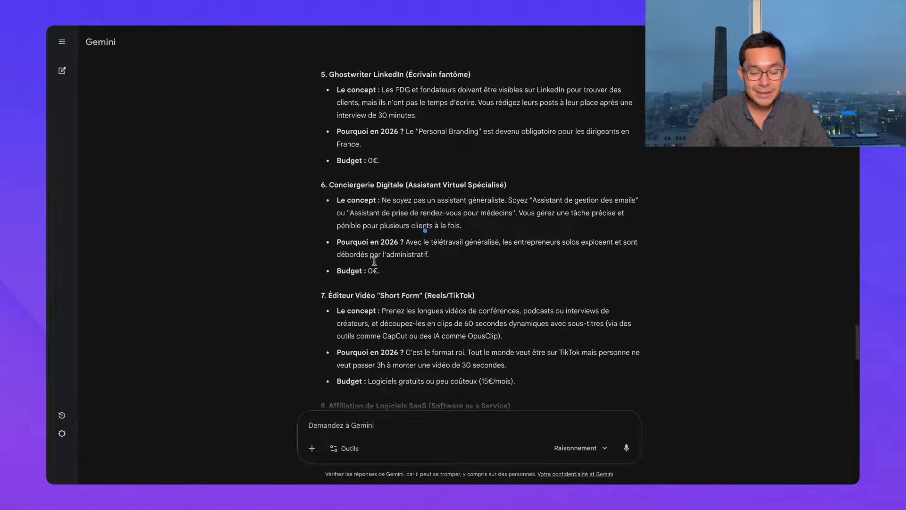
scroll(448, 332, "down", 1)
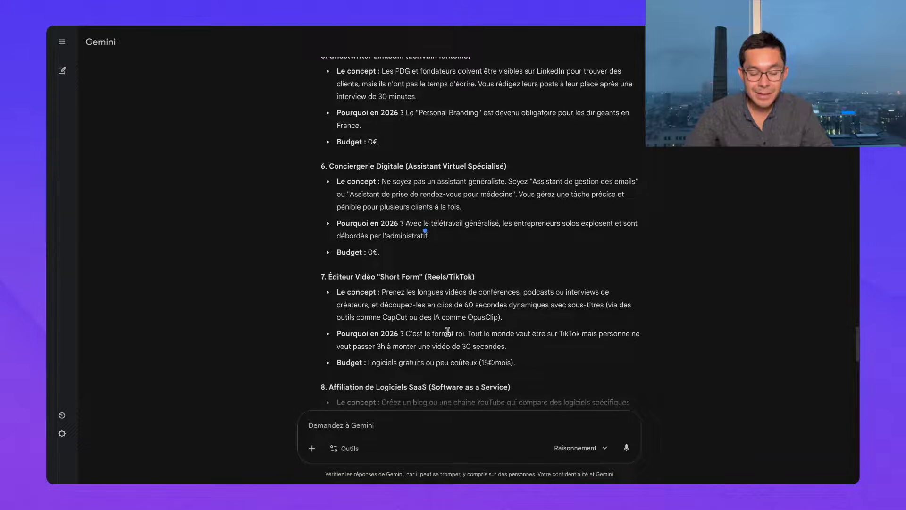
left_click_drag(334, 165, 507, 166)
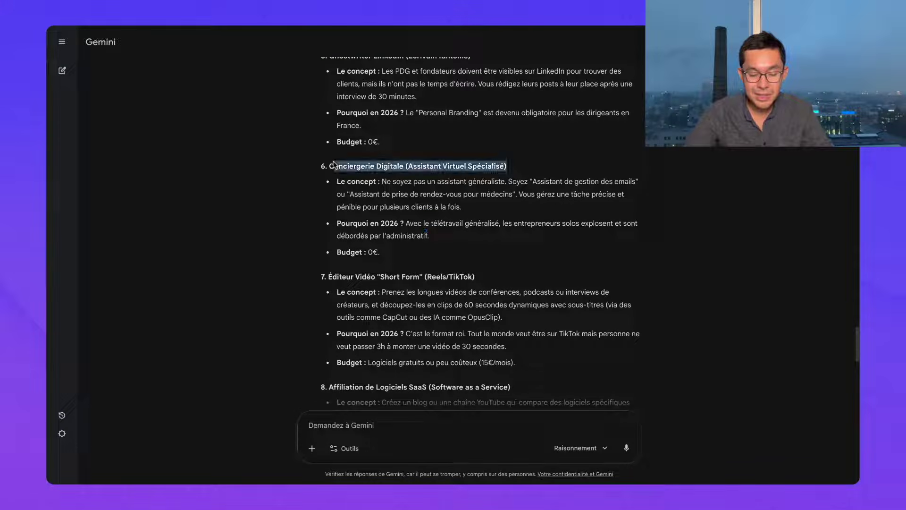
scroll(417, 245, "down", 4)
scroll(376, 306, "down", 5)
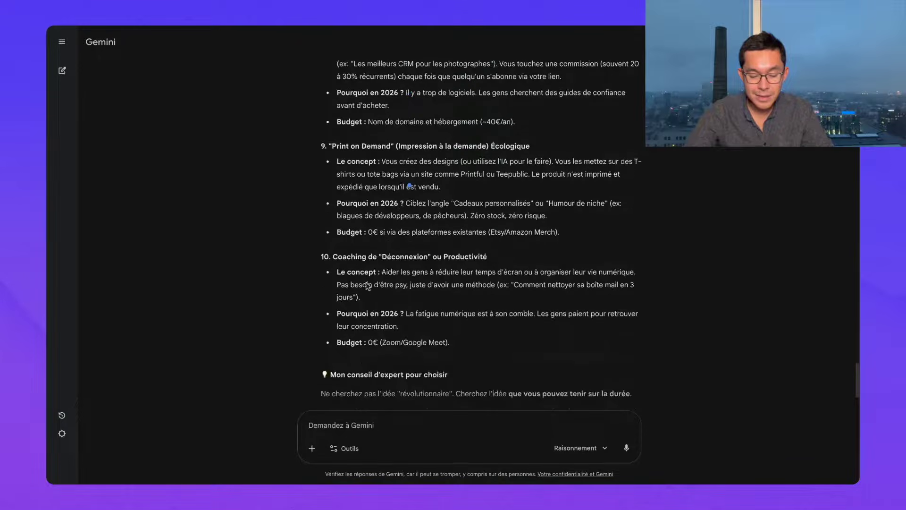
scroll(354, 259, "down", 2)
scroll(354, 258, "up", 20)
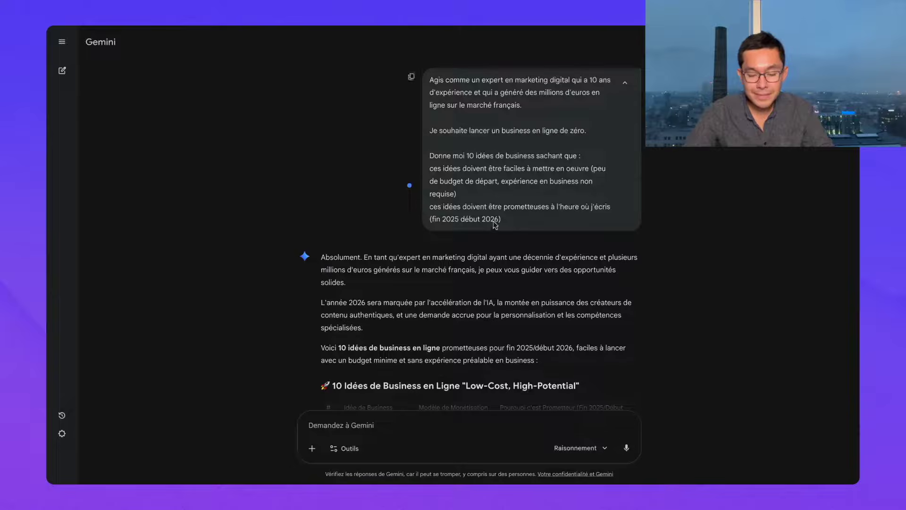
Step: Start a follow-up prompt after the expert advice with "Mon objectif, c'est de générer 3000 euros par mois sous 6 mois"
scroll(354, 259, "down", 20)
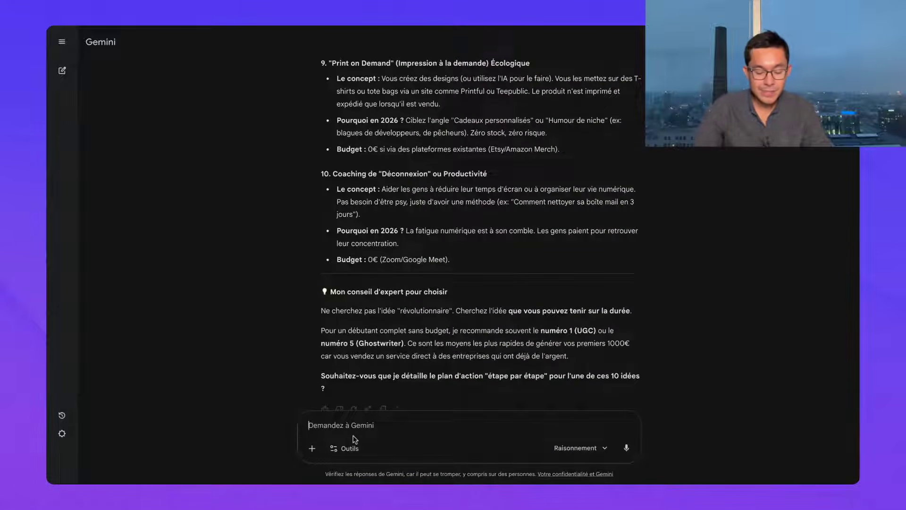
scroll(377, 349, "down", 1)
type("Mon")
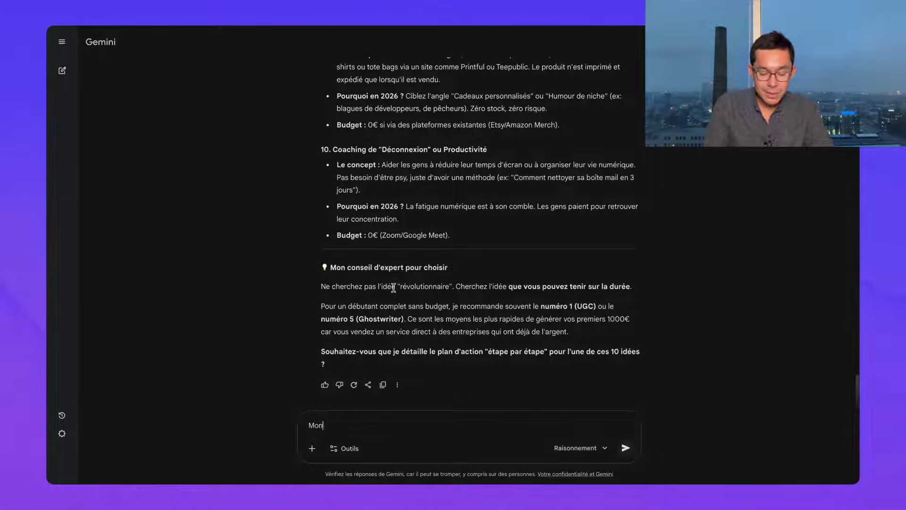
key("BackSpace")
key("BackSpace")
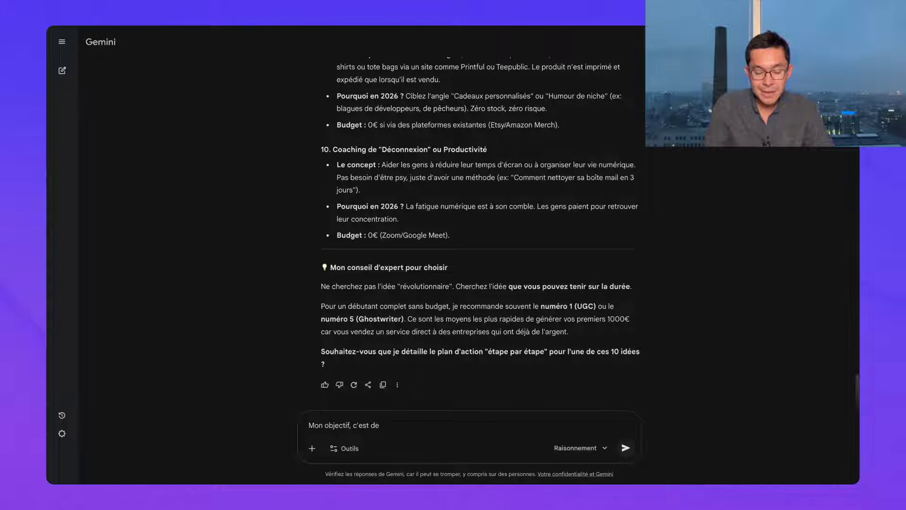
type("générer 3000 par mois")
type("euros par mois")
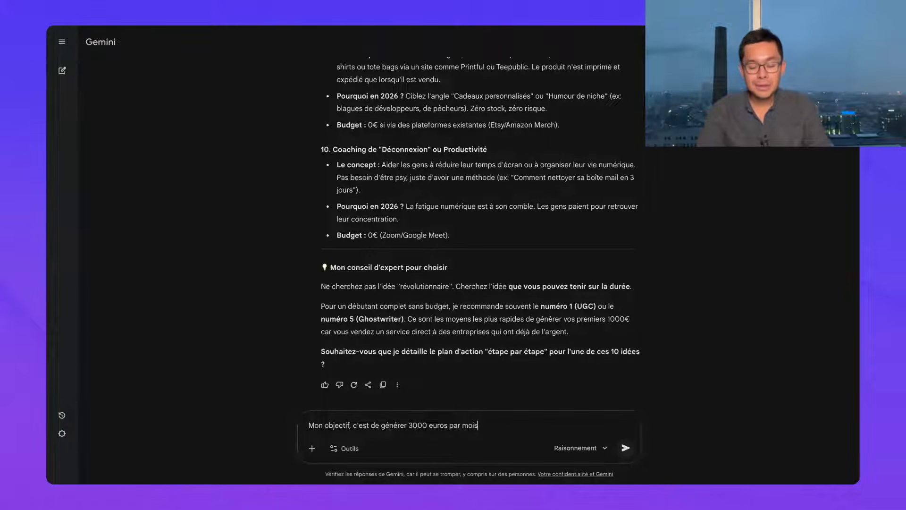
type("ous 6 mois")
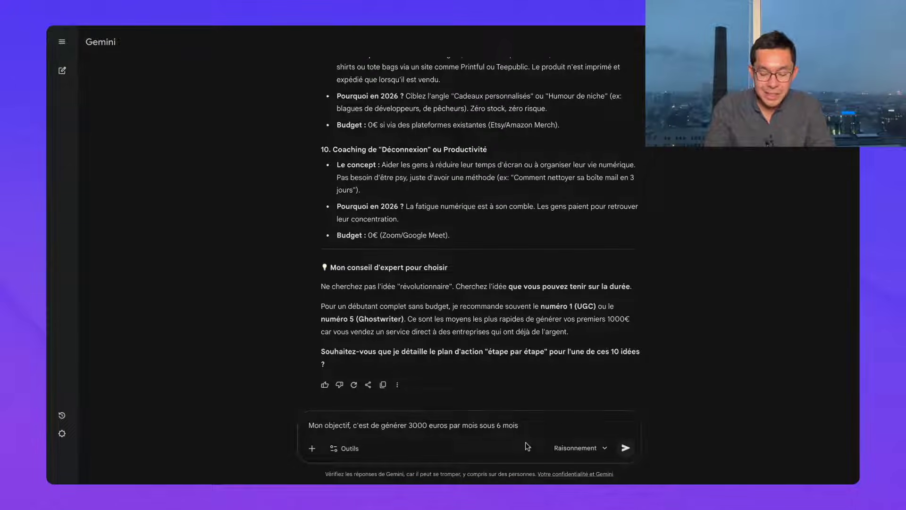
Step: Add a new paragraph: "Je peux consacrer environ 5 à 15 heures par semaine sachant que je travaille à côté"
key("shift+Return")
type("Je peux consacrer environ 5 h")
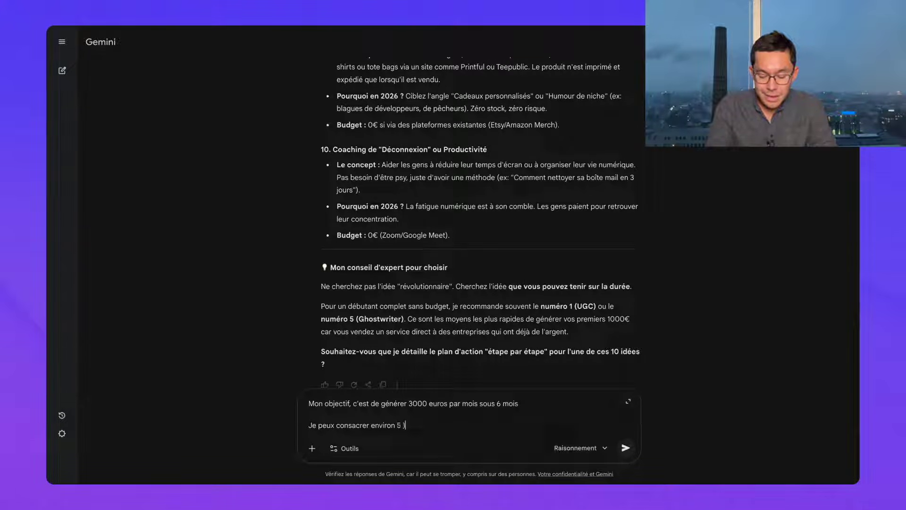
key("BackSpace")
type("à 15 h")
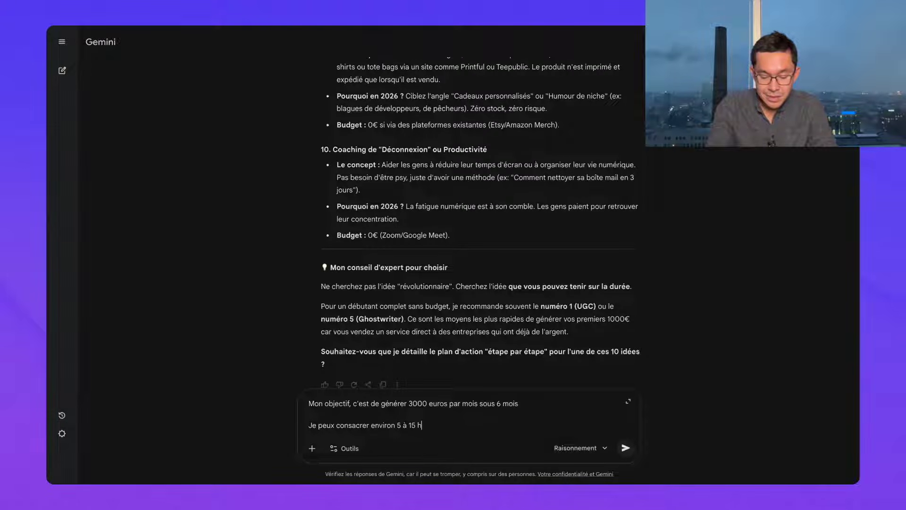
type("eures par semaine sachant que h")
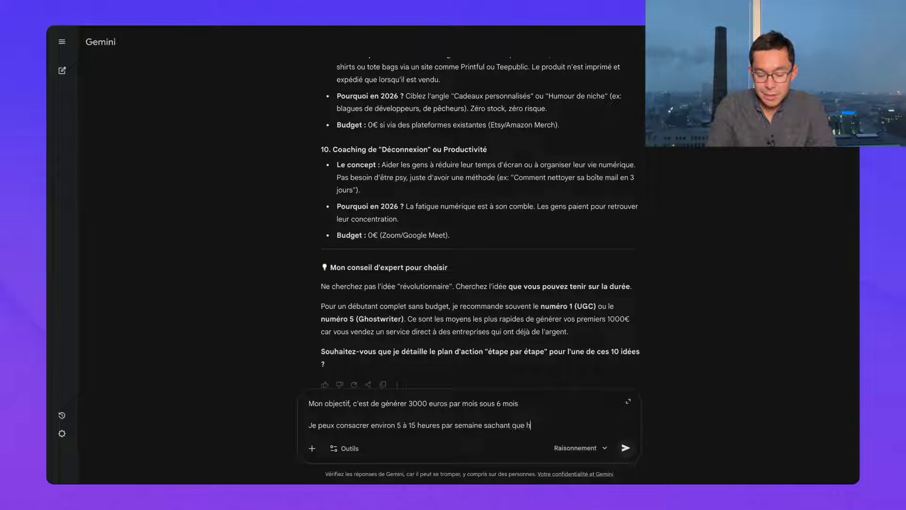
type("je travaille à côté")
key("shift+Return")
key("shift+Return")
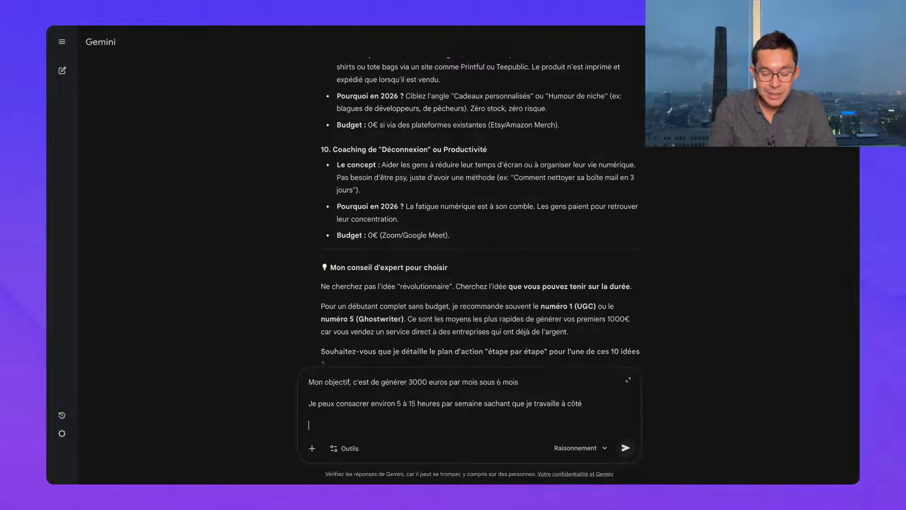
Step: Add "Je veux me consacré à un business excitant, qui apporte de la valeur, avec des bonnes marges et qui ne nécessite pas un background technique solide."
type("Je veux m")
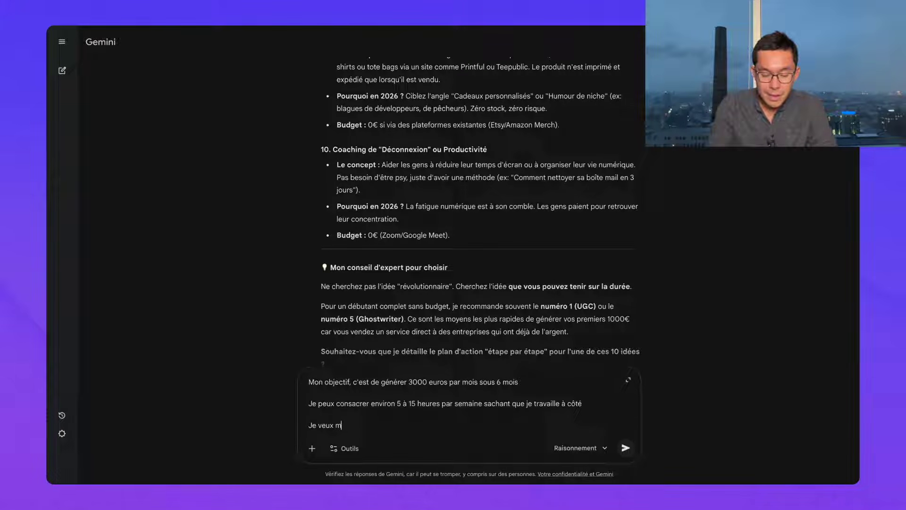
type("e consacré")
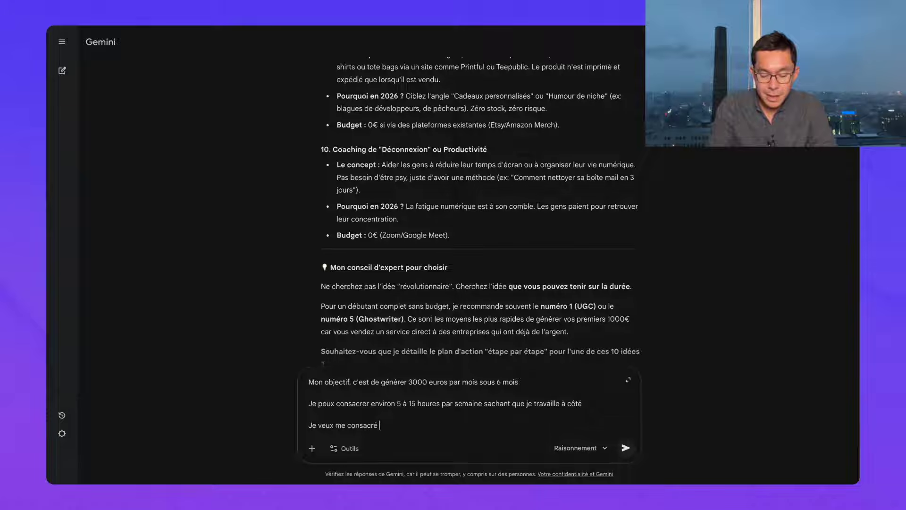
type(" à un busines")
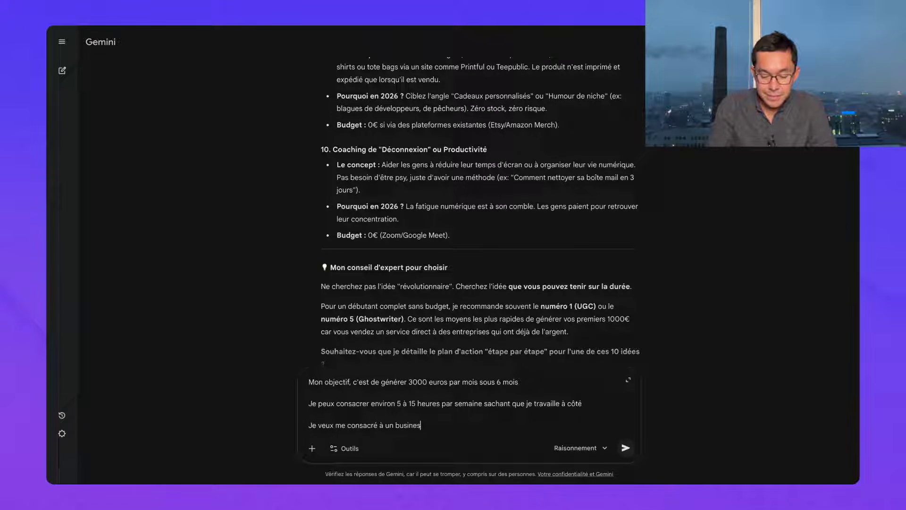
type("s excitant, qui")
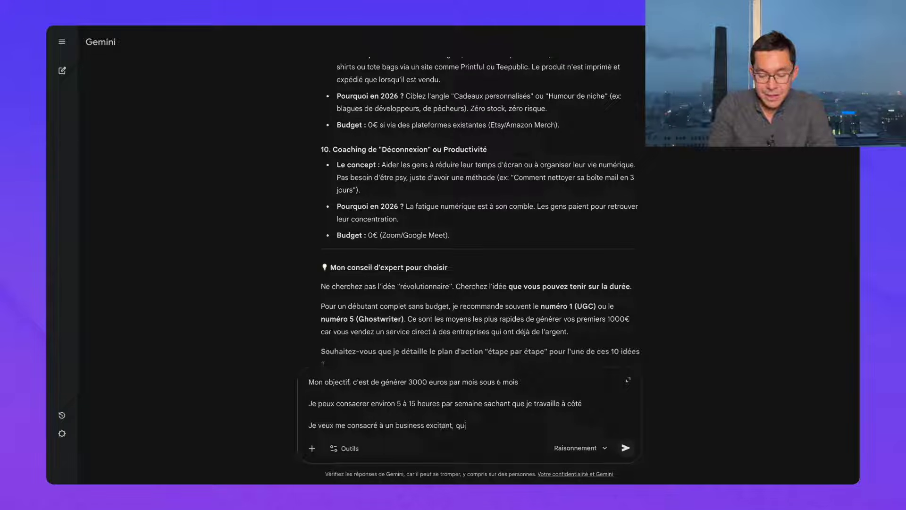
type(" apporte de la valeur, aev")
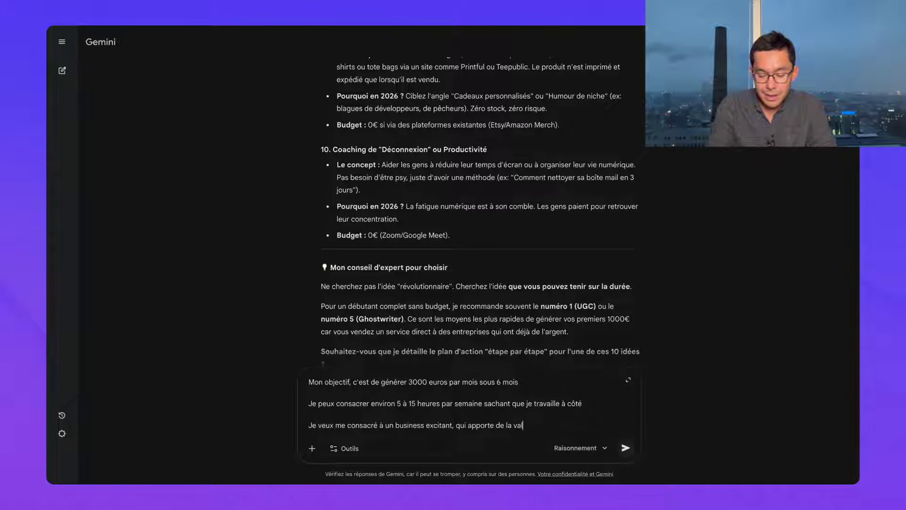
key("BackSpace")
key("BackSpace")
type("ve")
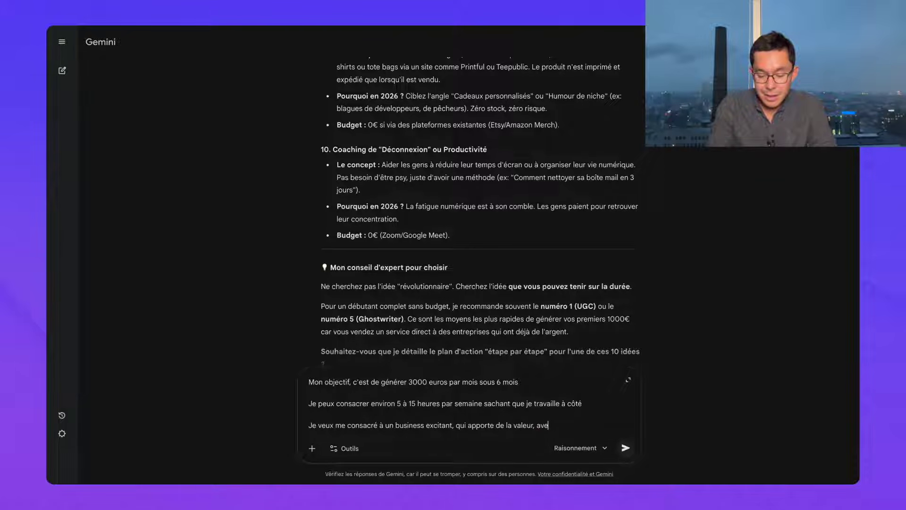
type("c des bonnes marges et qui ne né")
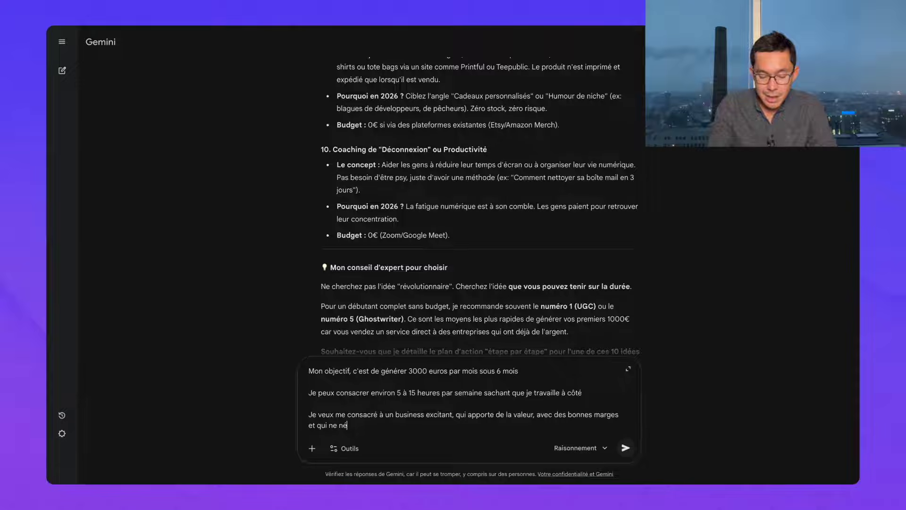
type("cessite pas un background technique solide.")
Step: Add the separate line "Je suis prêt à apprendre en ligne" to the prompt, followed by a blank line
key("shift+Return")
type("Je suis prêt à apprendre en ligne")
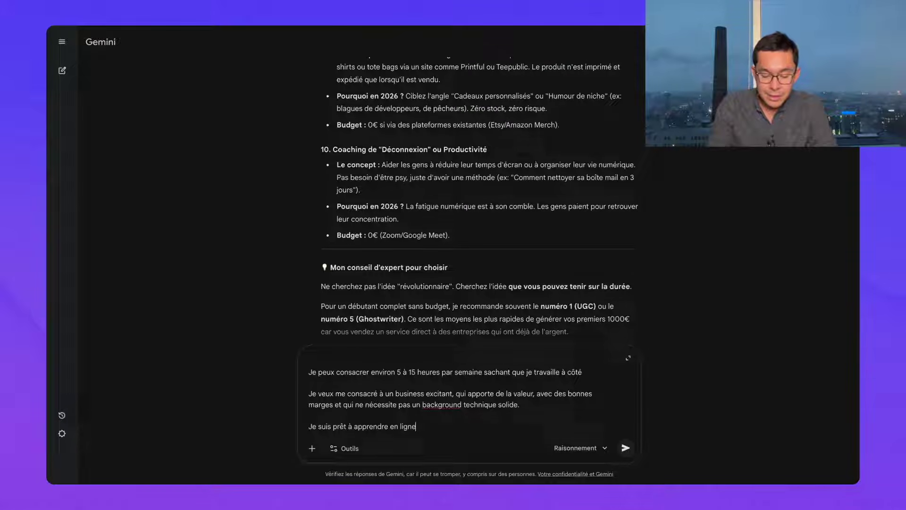
key("shift+Return")
key("shift+Return")
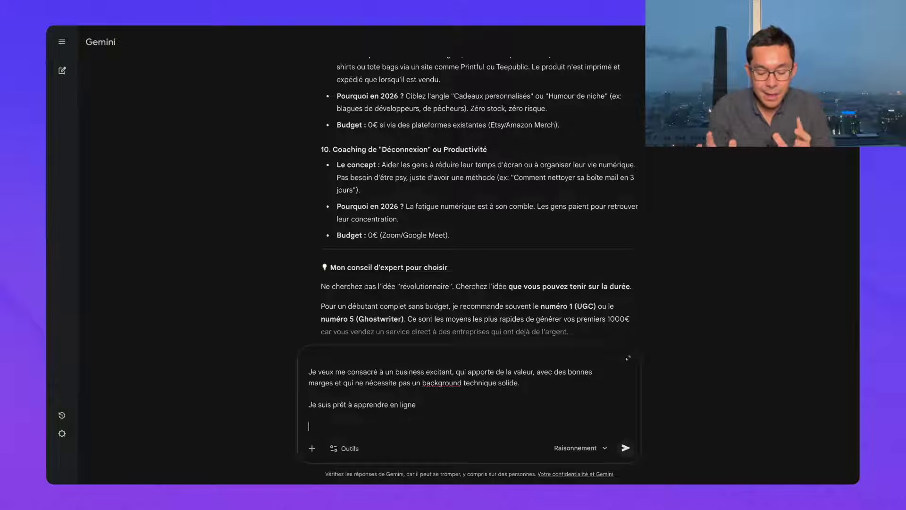
Step: Introduce the personality elements to consider in the prompt, stating a liking for psychology but also an analytical side
type("TIens compte de ces élmm")
key("BackSpace")
type("éments de ma personnalité :")
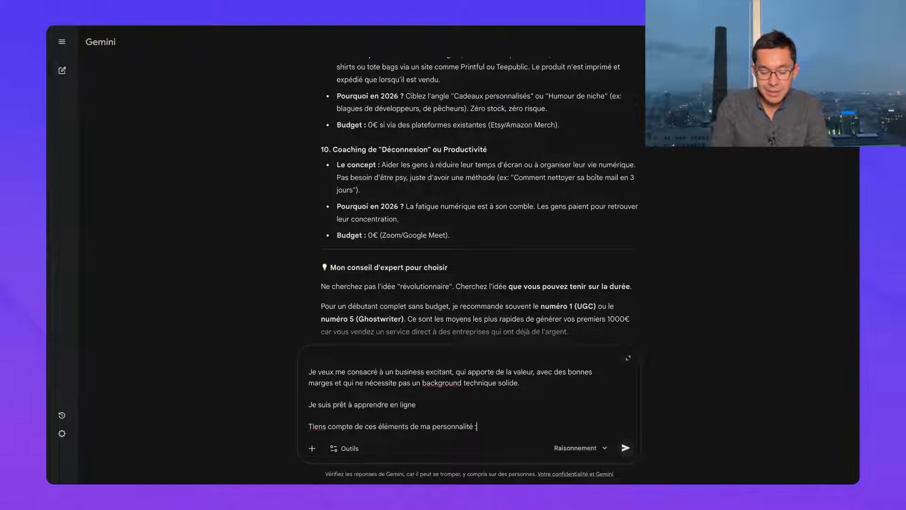
type(" j'aime la psychilogi")
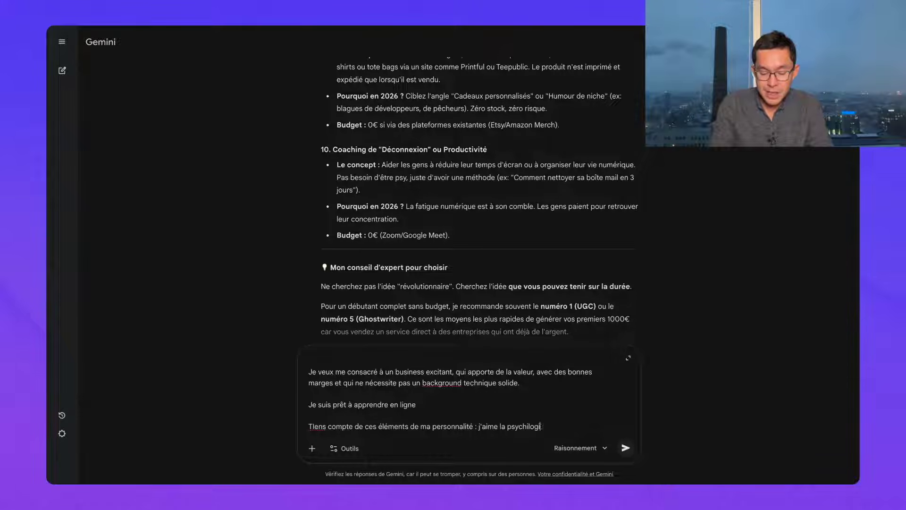
key("BackSpace")
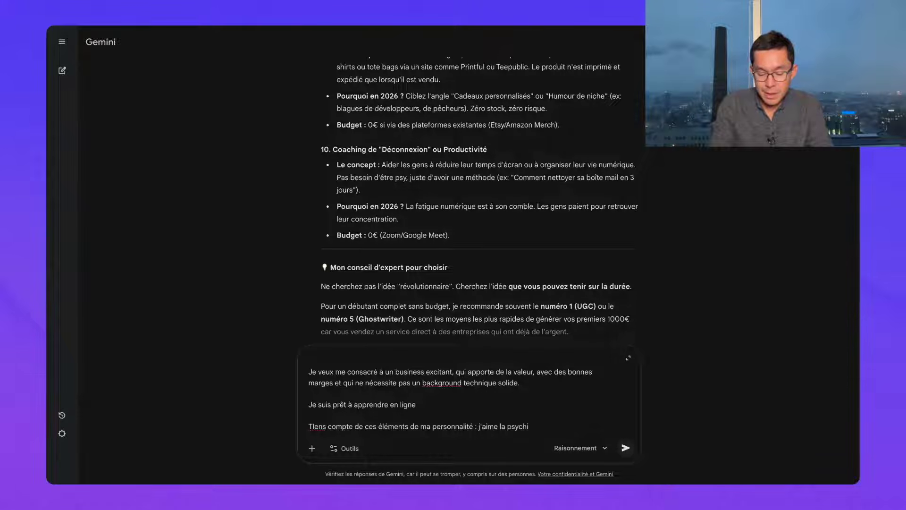
type("ogie, mais je suis aussi a")
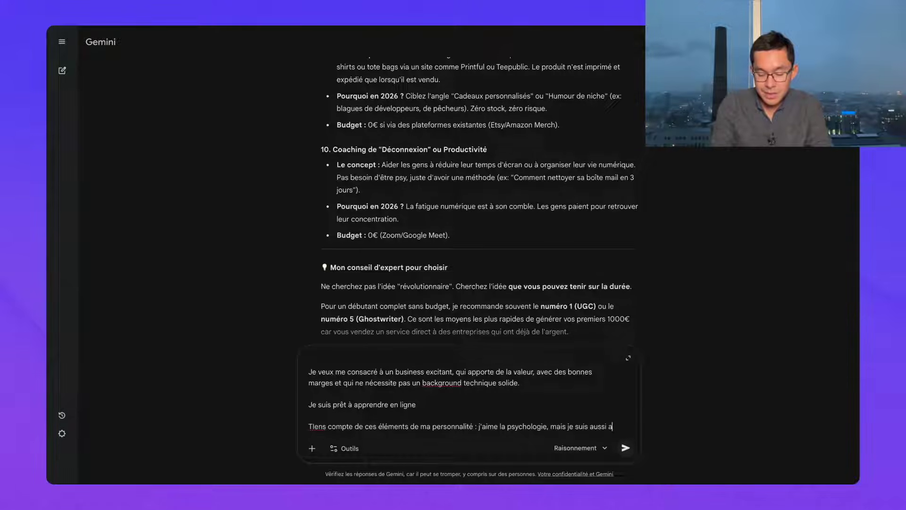
Step: Complete the personality description with the appreciation of "la nouveauté" and of "ne pas être enfermé", and submit the prompt
type("nalytique. J'apprécie la n")
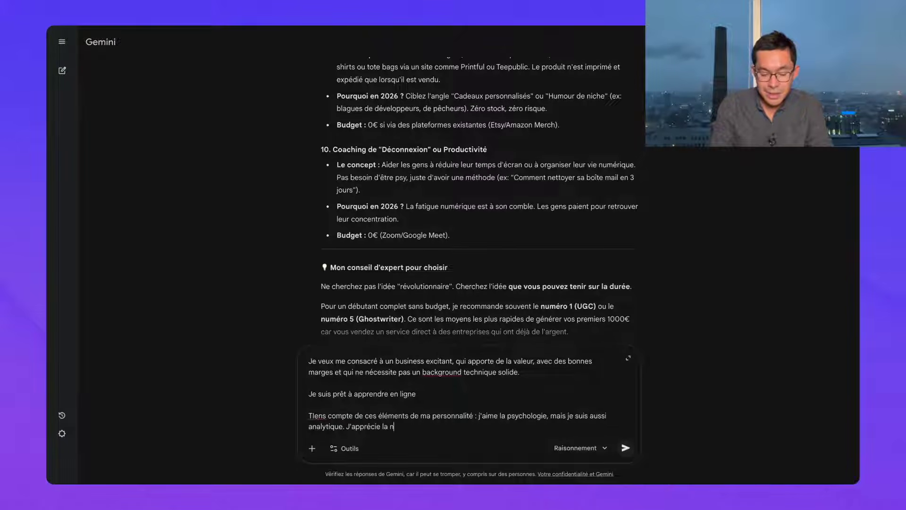
type("ouveauté et ne pas être nefe")
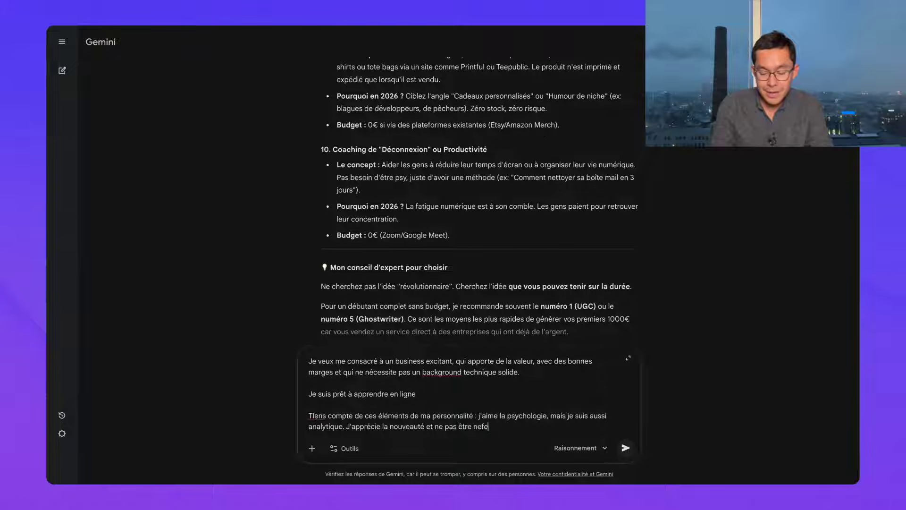
key("BackSpace")
type("enfermé dans un")
type(" cadre fixe")
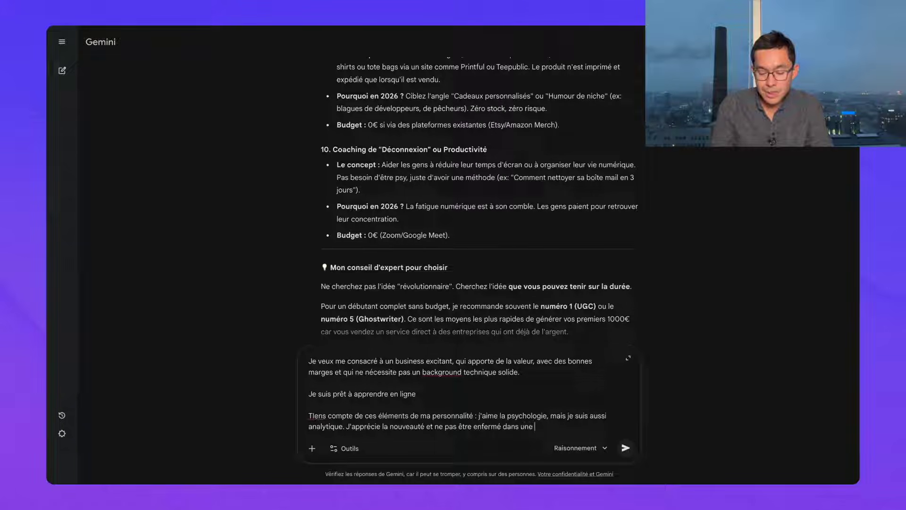
key("Return")
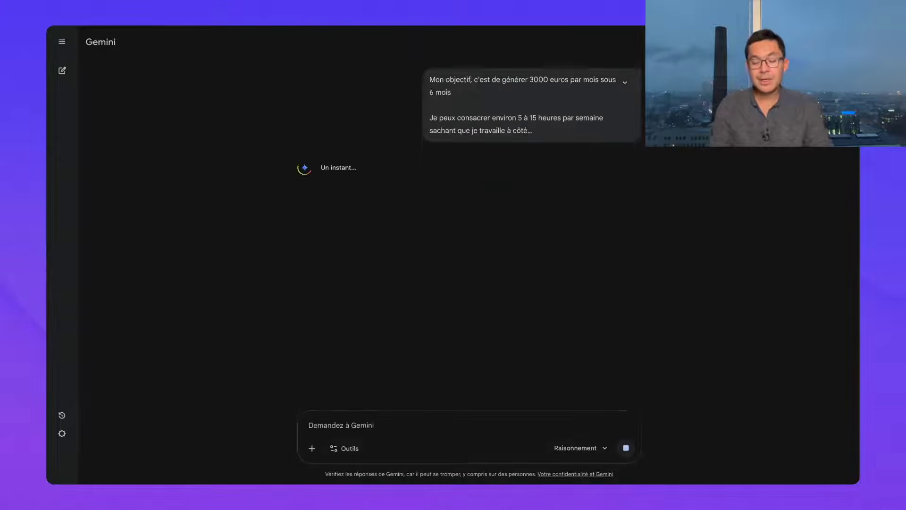
Step: Go back through the previous answer's ideas 8 to 5, highlighting "Logiciels SaaS" in idea 8 and the concept through budget of idea 6, Conciergerie Digitale
scroll(547, 203, "up", 10)
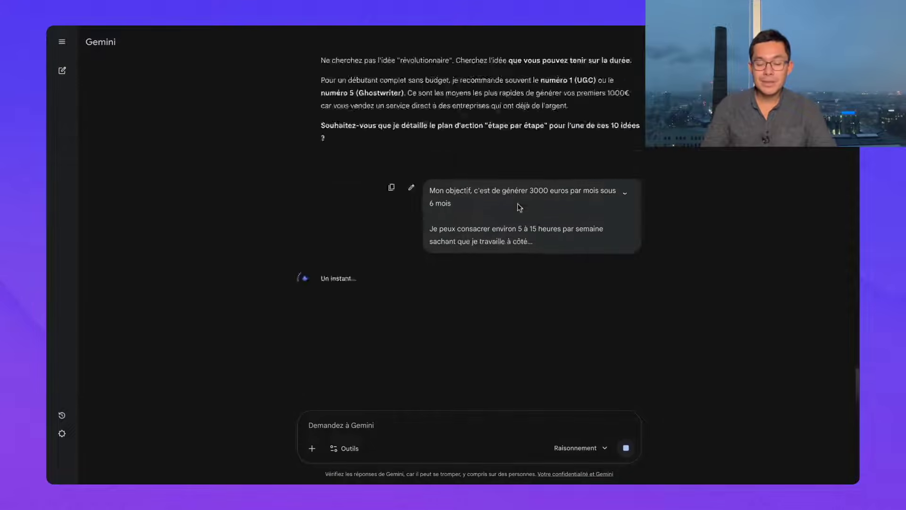
scroll(519, 211, "up", 2)
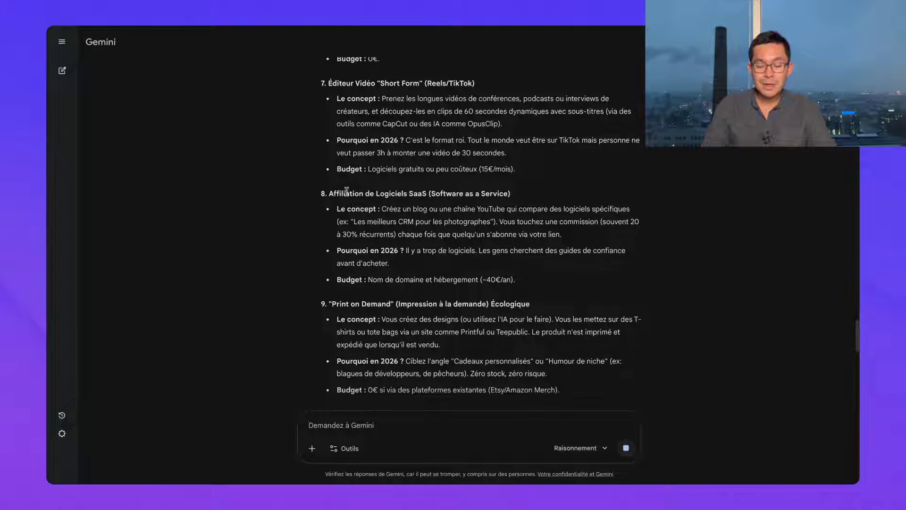
left_click_drag(375, 196, 422, 194)
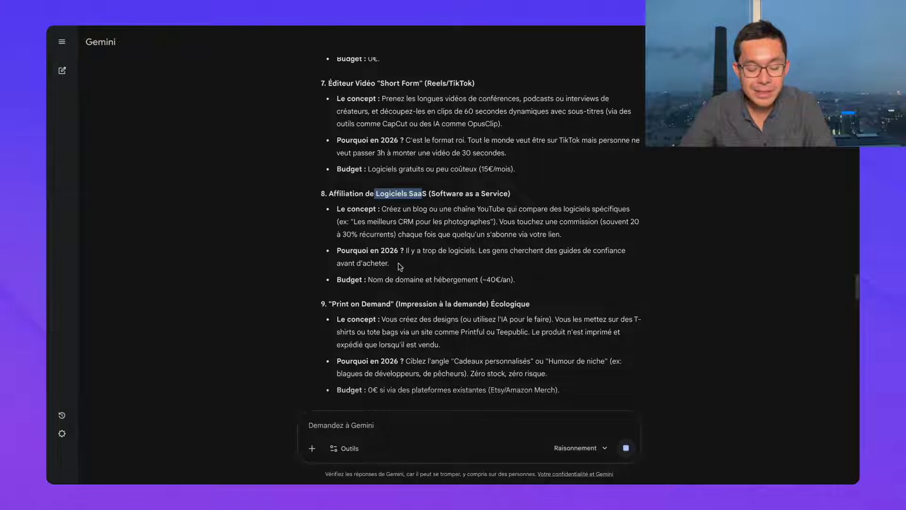
scroll(396, 267, "up", 1)
scroll(399, 267, "up", 1)
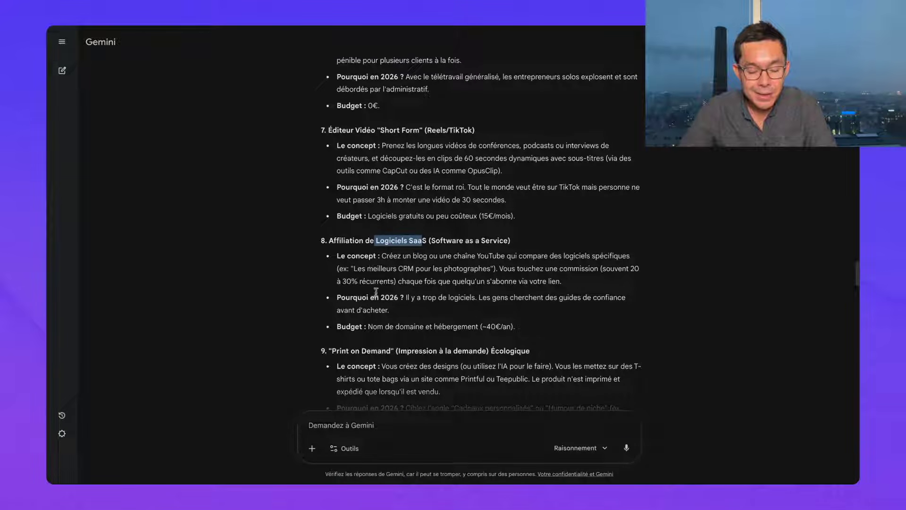
scroll(378, 209, "up", 1)
scroll(382, 295, "up", 2)
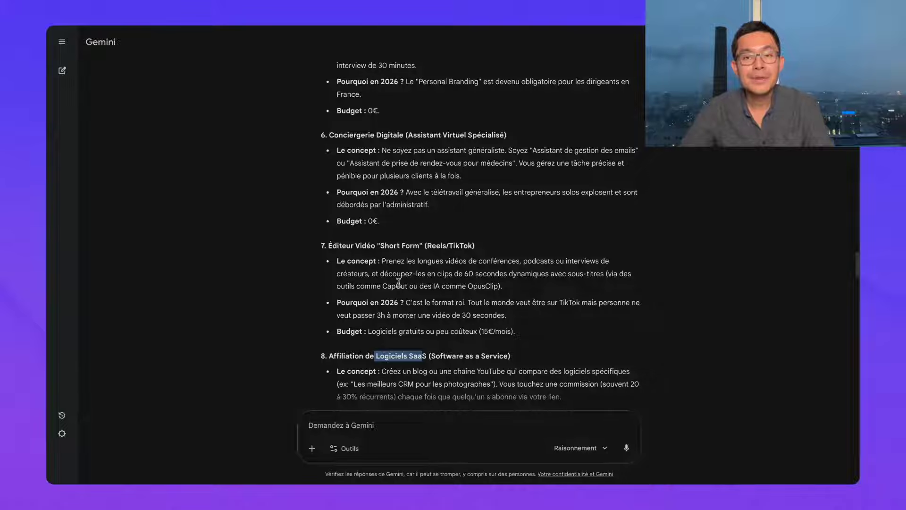
scroll(410, 285, "up", 1)
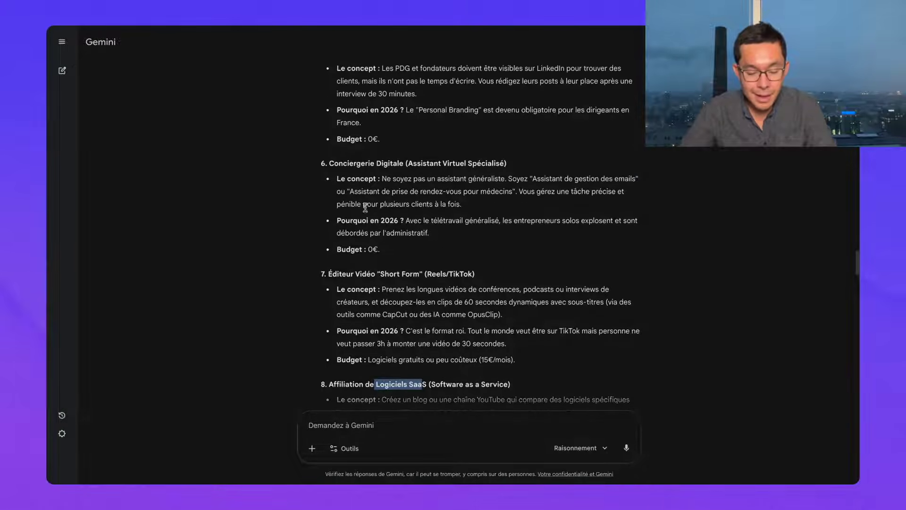
scroll(358, 227, "up", 1)
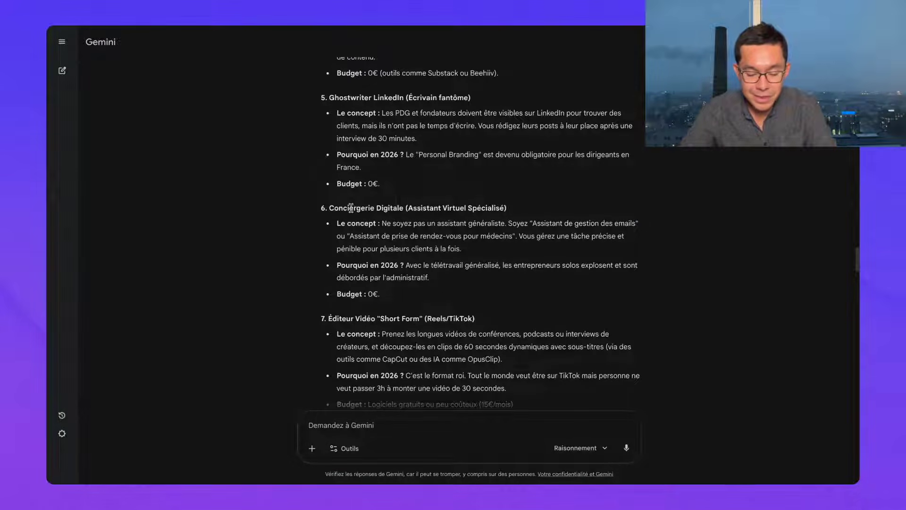
left_click_drag(521, 223, 556, 223)
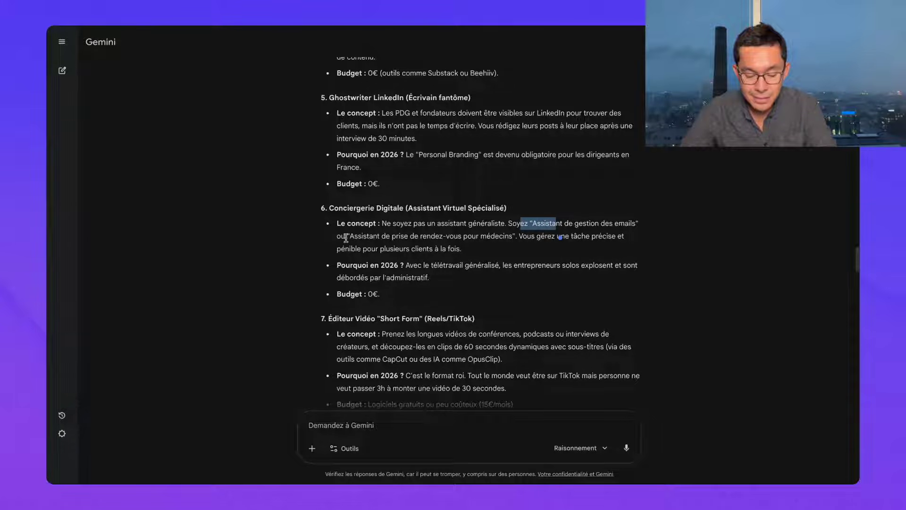
left_click_drag(355, 236, 381, 294)
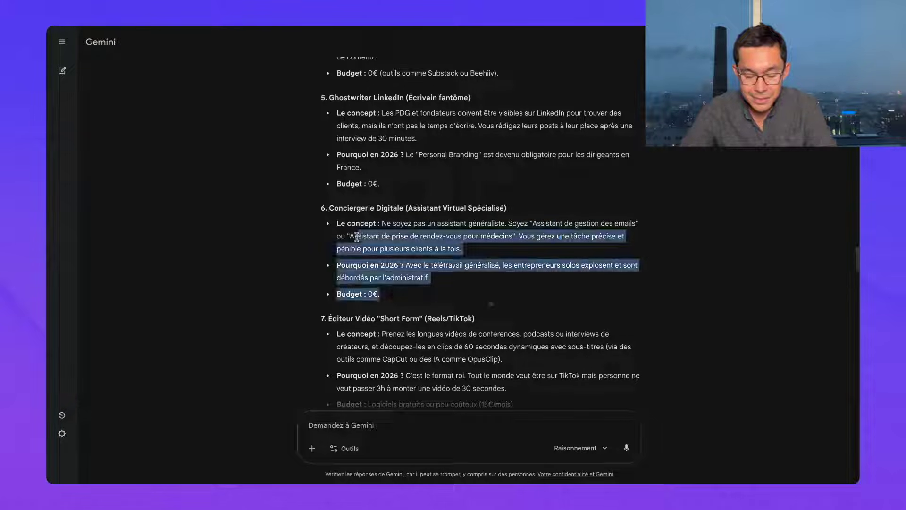
Step: Review idea 5, highlighting its title "Ghostwriter LinkedIn (Écrivain fantôme)" and its concept and "Pourquoi en 2026 ?" points
left_click(424, 304)
scroll(418, 273, "up", 2)
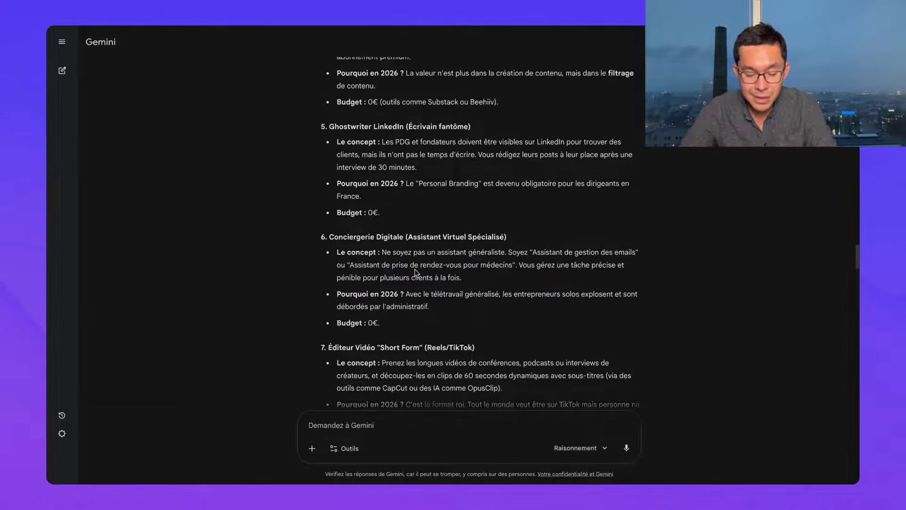
scroll(416, 273, "up", 3)
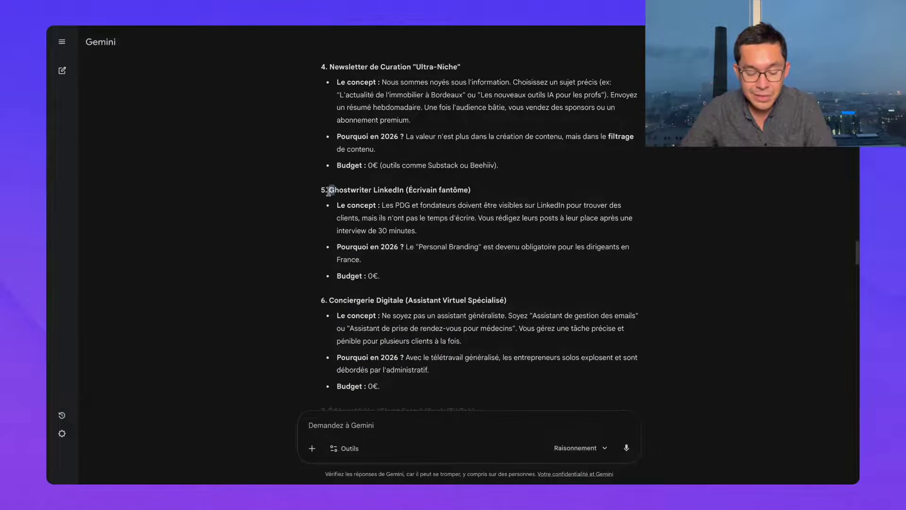
left_click_drag(328, 191, 471, 191)
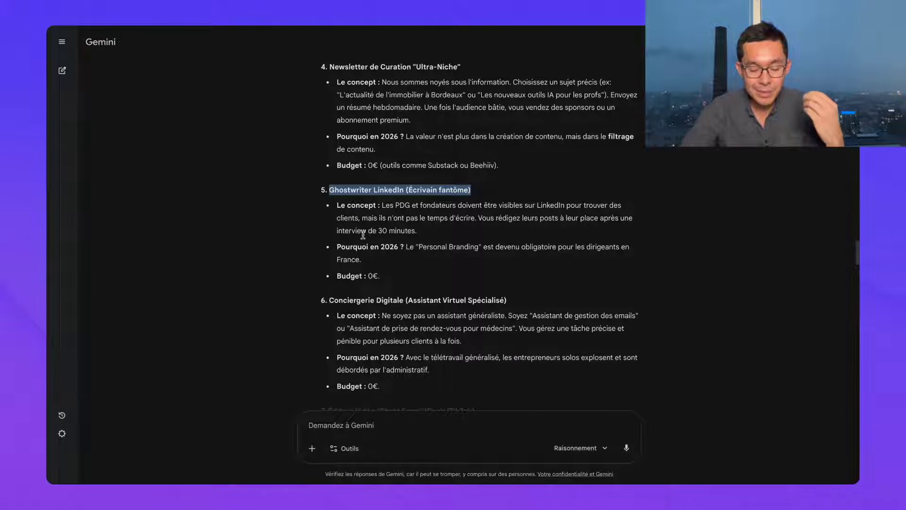
left_click_drag(373, 265, 337, 204)
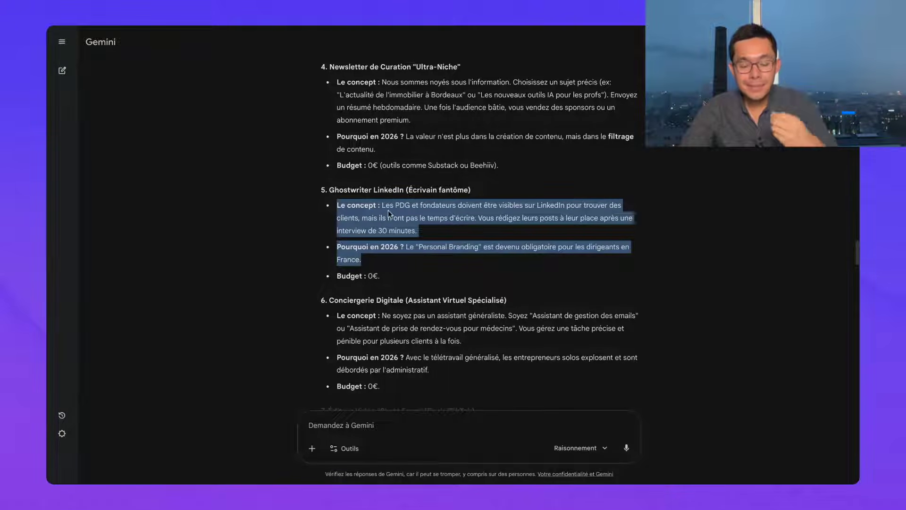
left_click(369, 226)
Step: Go back through ideas 4 to 1 of the list, highlighting the concept through budget of idea 2, the AI operator
scroll(351, 226, "up", 3)
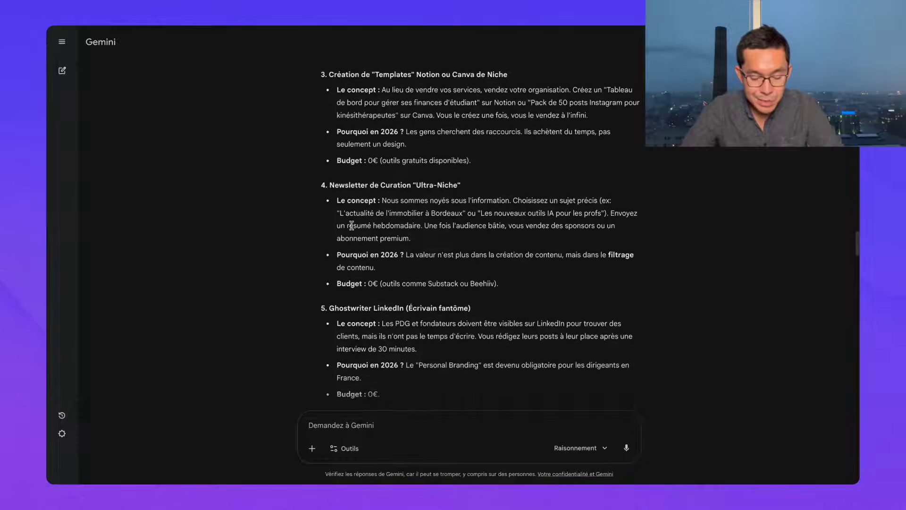
scroll(351, 226, "up", 3)
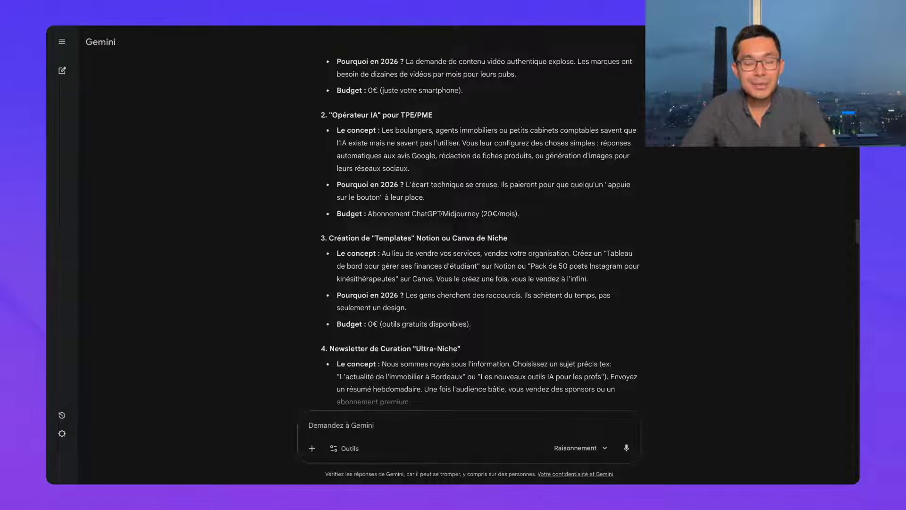
scroll(368, 222, "up", 1)
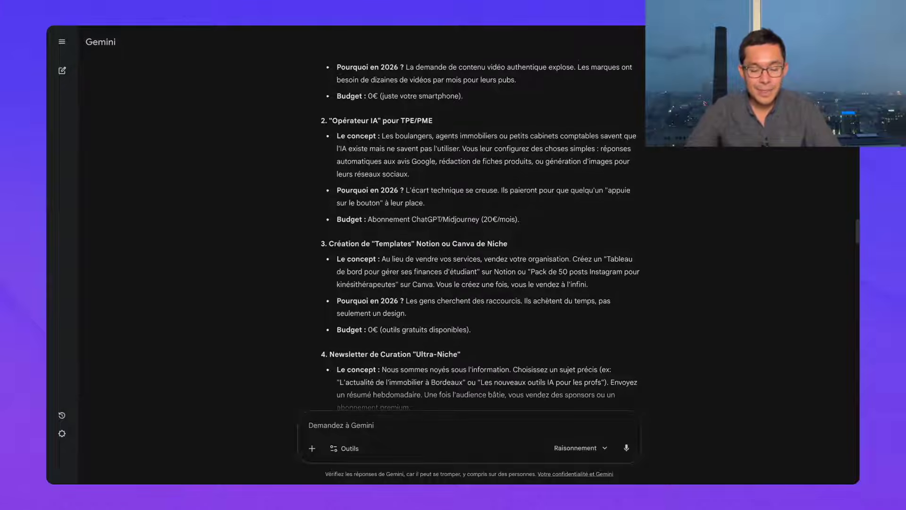
mouse_move(351, 135)
left_mouse_down()
mouse_move(418, 176)
mouse_move(433, 203)
mouse_move(472, 219)
mouse_move(520, 219)
left_mouse_up()
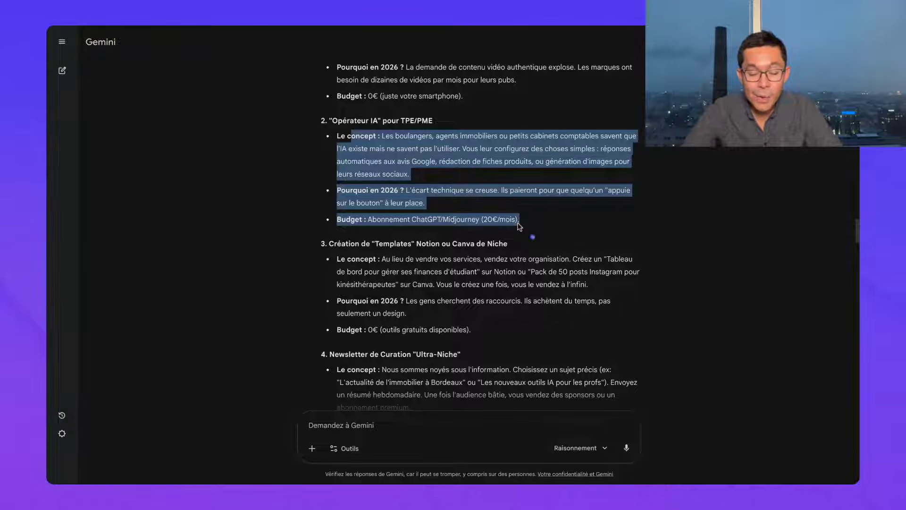
left_click(520, 226)
scroll(479, 218, "up", 4)
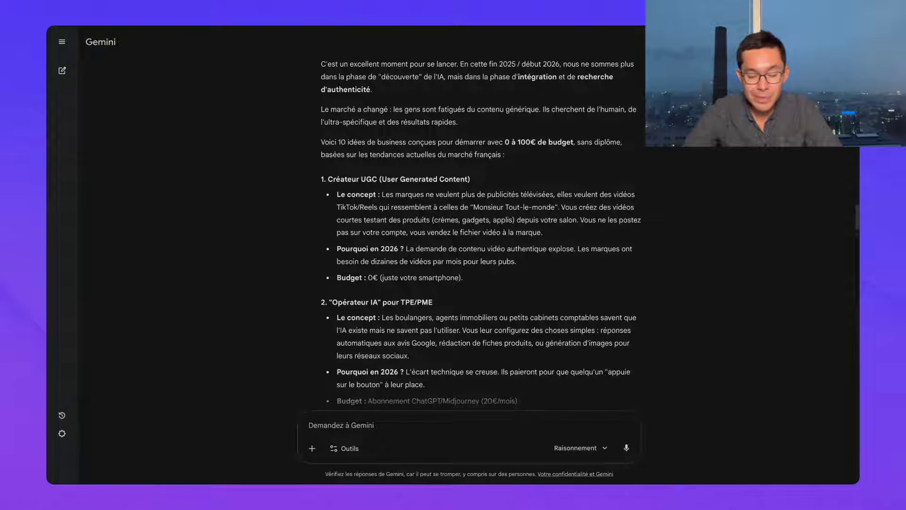
Step: Skim the ten-idea list once more and highlight the title of idea 2, "Opérateur IA" pour TPE/PME
scroll(425, 239, "down", 1)
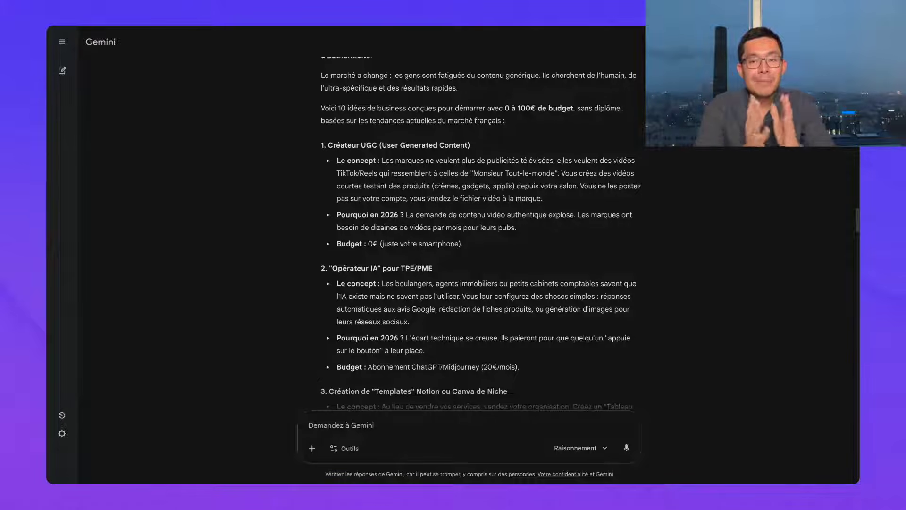
scroll(480, 231, "down", 15)
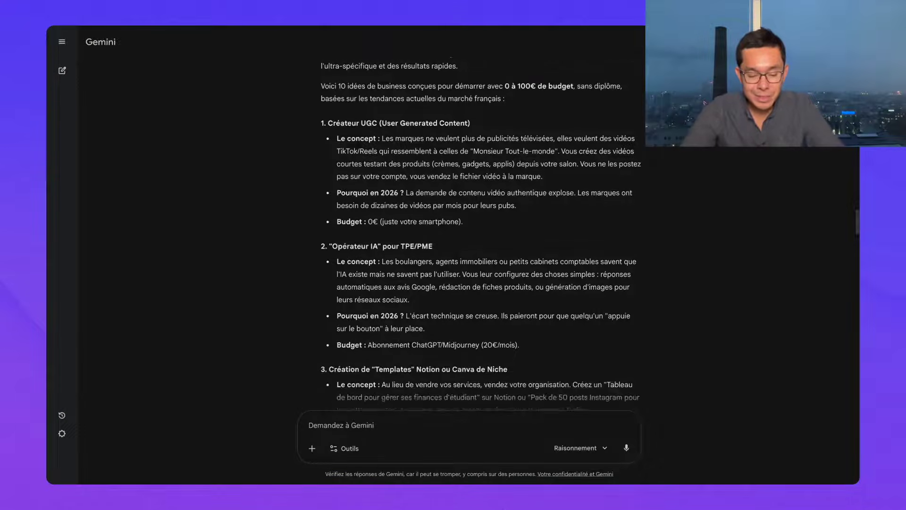
scroll(481, 231, "down", 1)
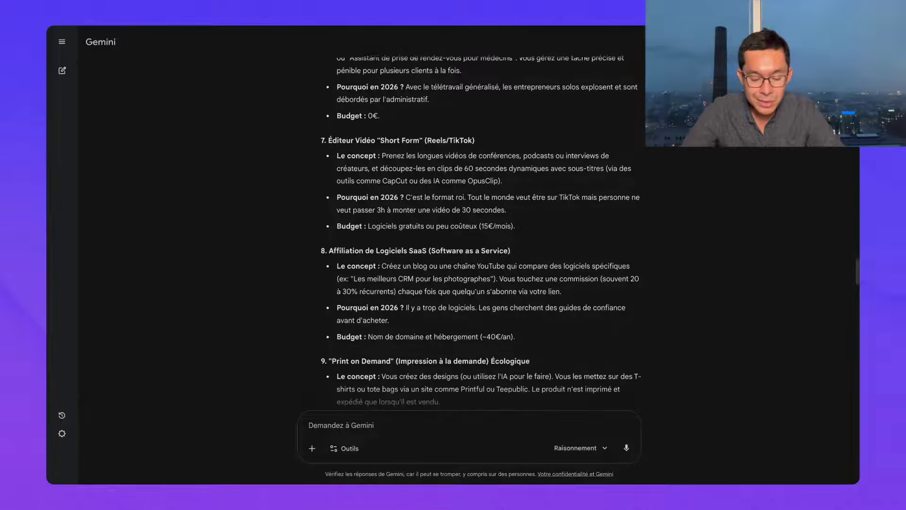
scroll(480, 231, "up", 3)
scroll(481, 231, "up", 7)
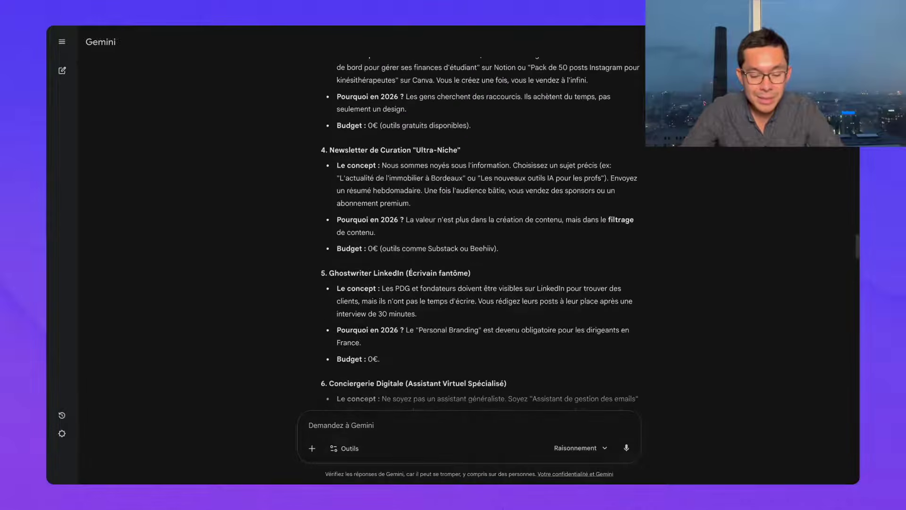
scroll(413, 232, "up", 3)
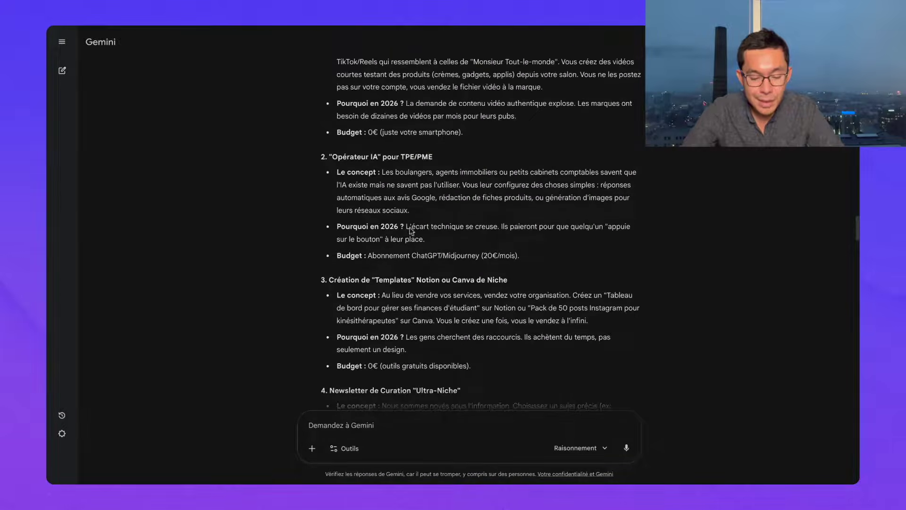
left_click_drag(337, 158, 433, 158)
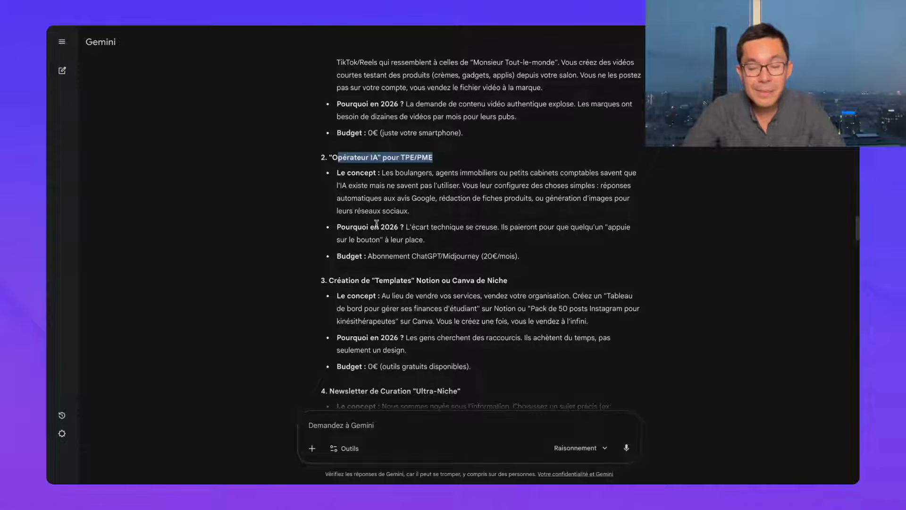
Step: Examine the winning idea in the newest answer and its fit with the profile, highlighting "Ghostwriter & Stratège LinkedIn" in its heading
scroll(376, 223, "down", 15)
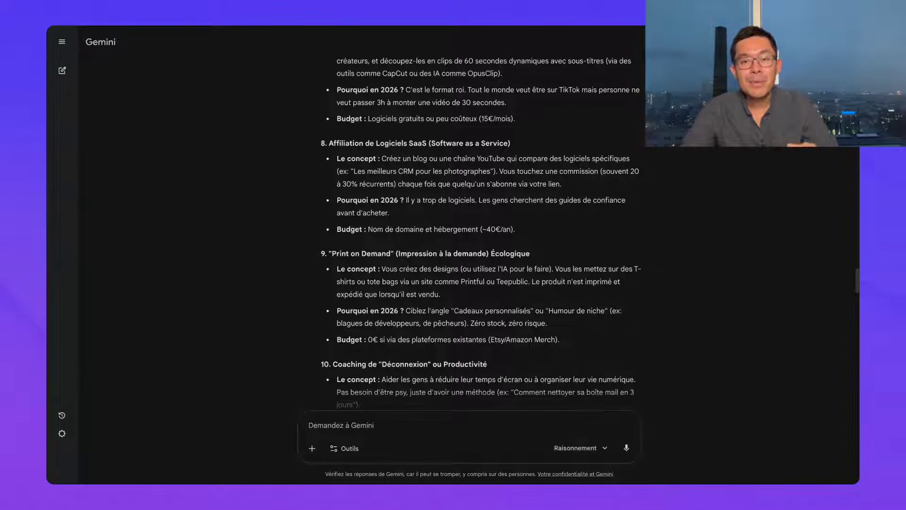
scroll(480, 233, "down", 4)
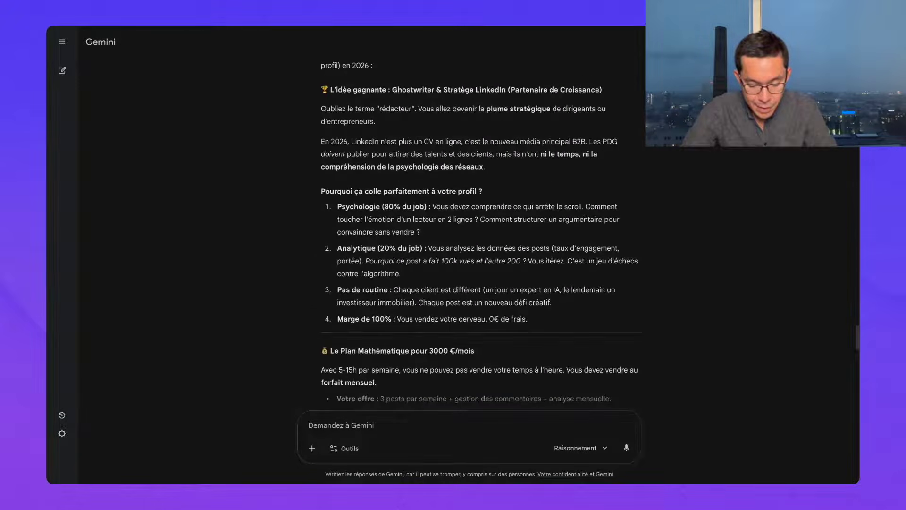
scroll(390, 145, "up", 2)
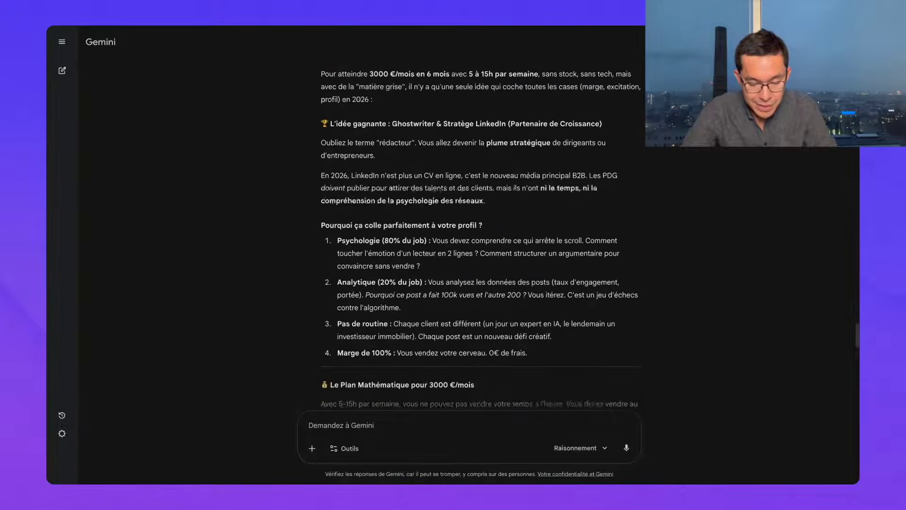
left_click_drag(391, 150, 516, 148)
left_click(512, 161)
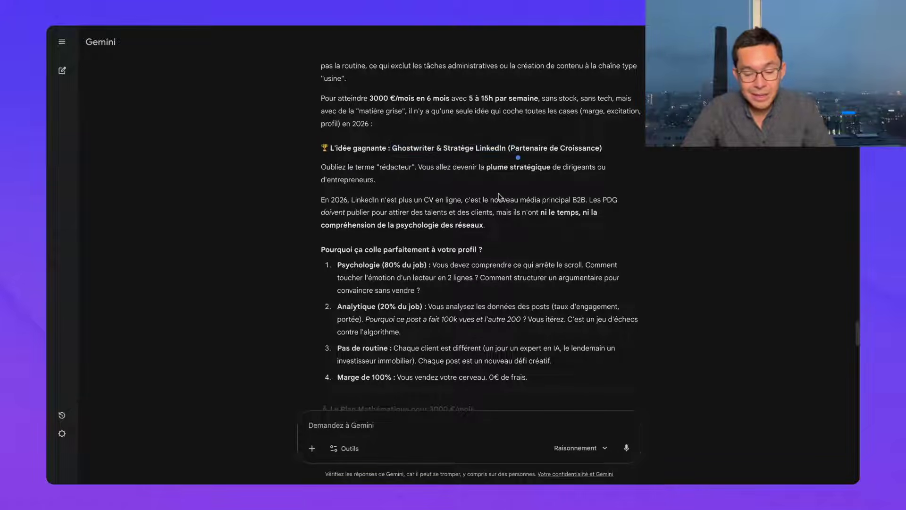
scroll(408, 309, "down", 2)
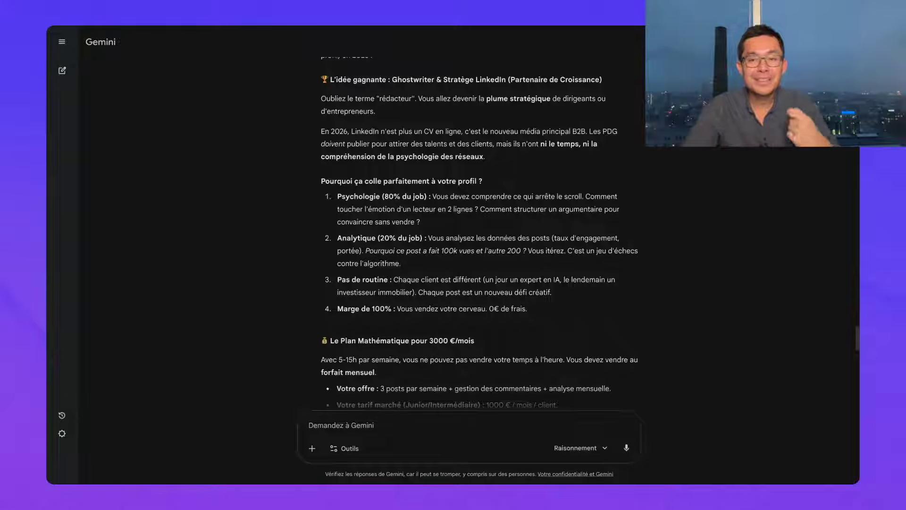
scroll(401, 260, "up", 1)
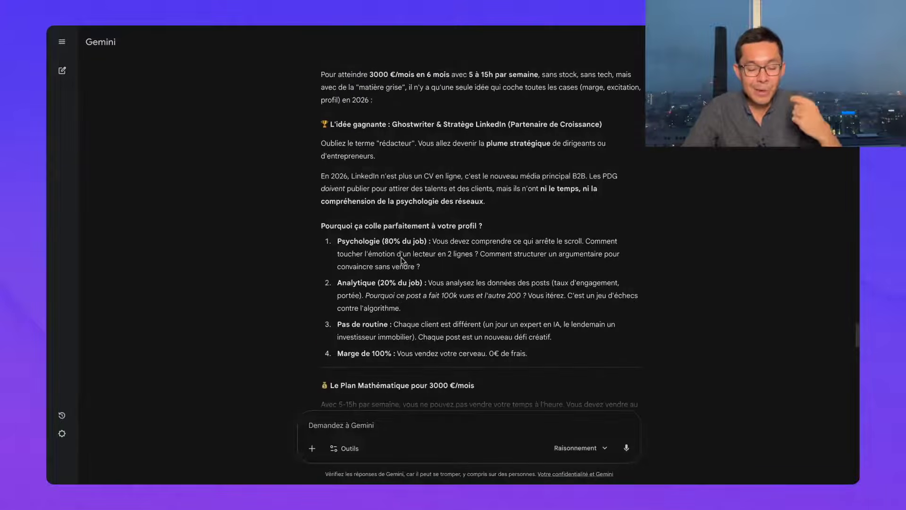
left_click_drag(393, 124, 480, 125)
Step: Skim the rest of the newest answer, return to the winning idea and read the "Plan Mathématique pour 3000 €/mois" section
scroll(481, 138, "down", 3)
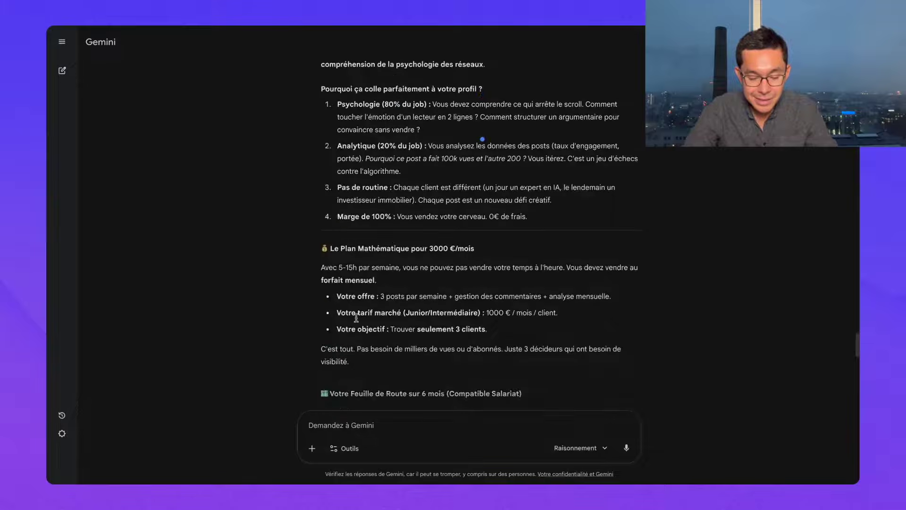
scroll(357, 318, "up", 3)
scroll(356, 317, "down", 13)
scroll(354, 329, "down", 2)
scroll(355, 329, "up", 10)
scroll(354, 329, "up", 5)
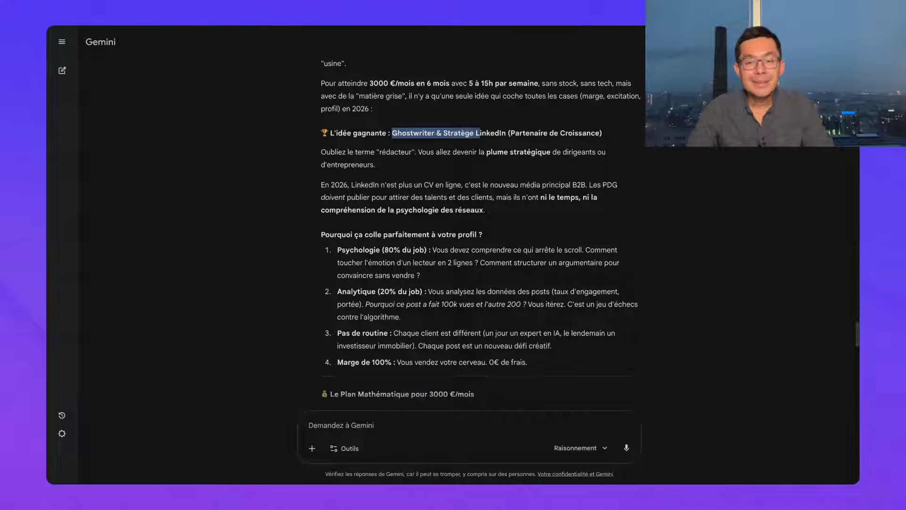
scroll(374, 329, "down", 1)
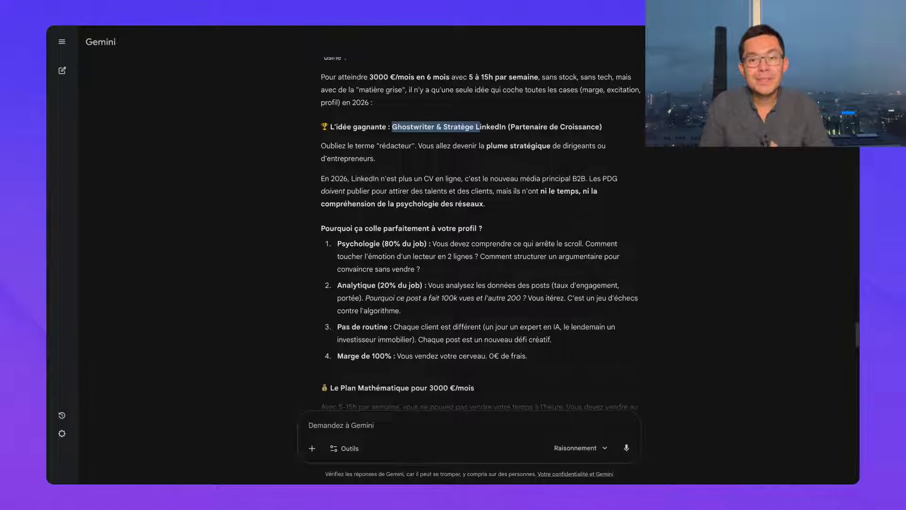
scroll(480, 231, "down", 3)
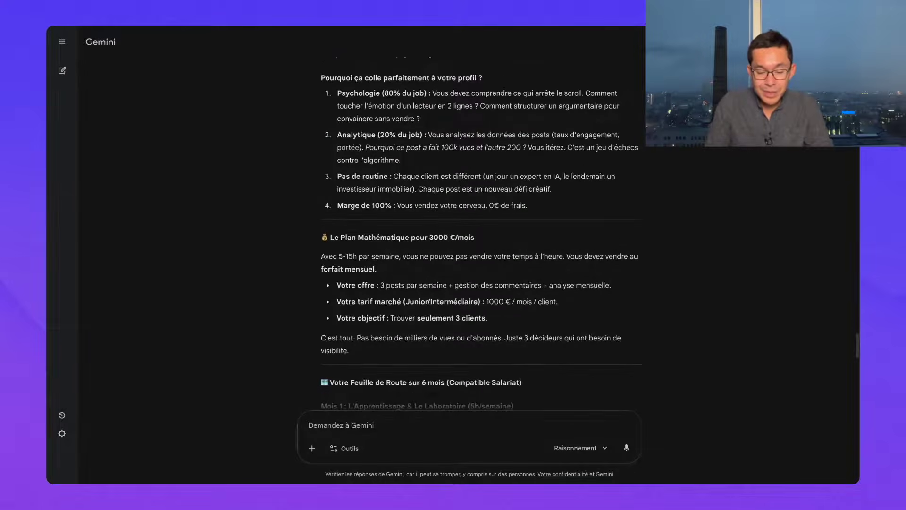
scroll(481, 231, "down", 1)
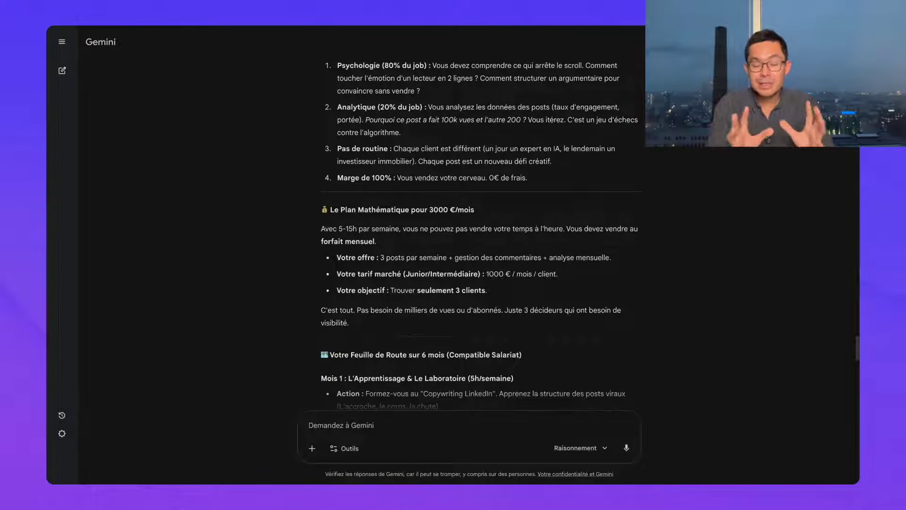
Step: Read months 1 and 2 of the six-month roadmap, highlighting the start of "L'Apprentissage & Le Laboratoire" and of "La Preuve de Concept"
scroll(480, 231, "down", 5)
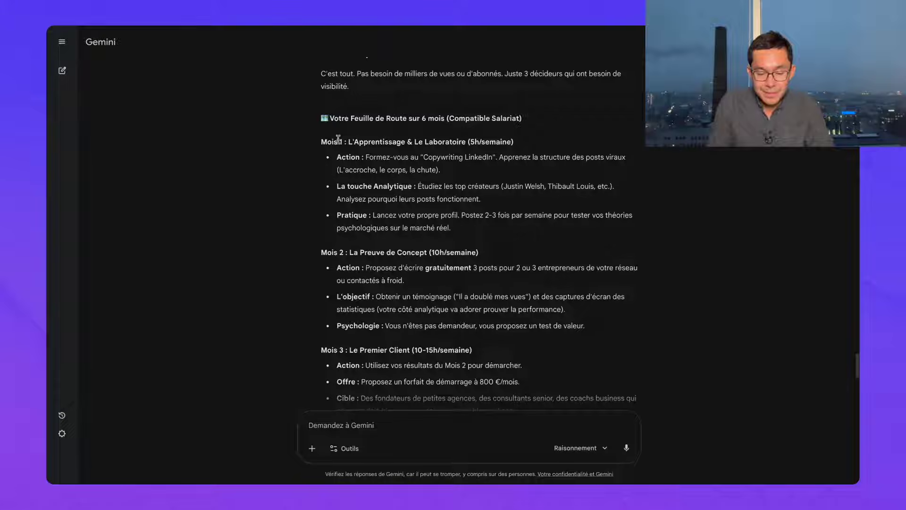
left_click_drag(327, 145, 433, 157)
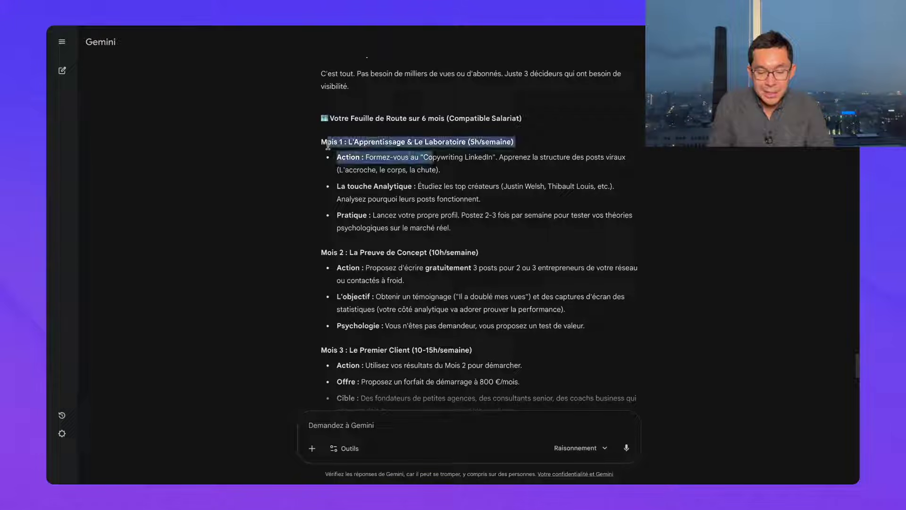
left_click(396, 184)
scroll(373, 292, "down", 1)
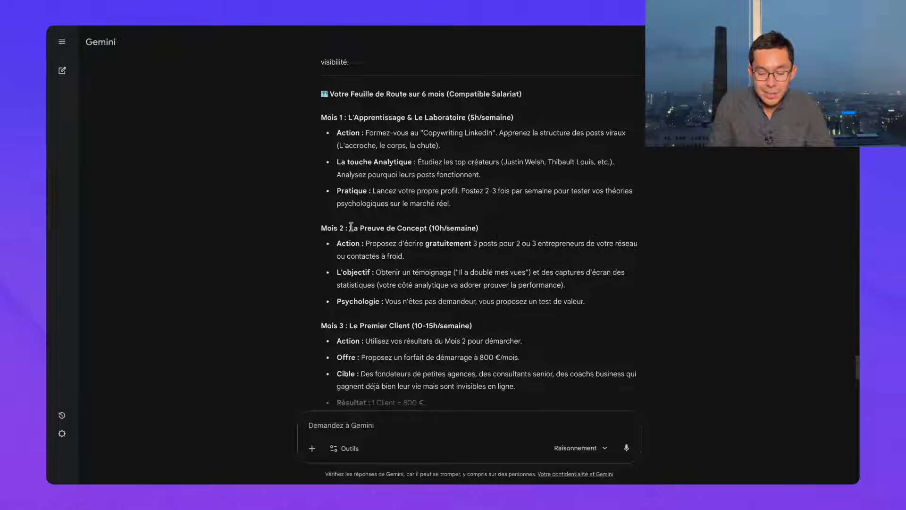
left_click_drag(351, 227, 399, 258)
left_click(444, 249)
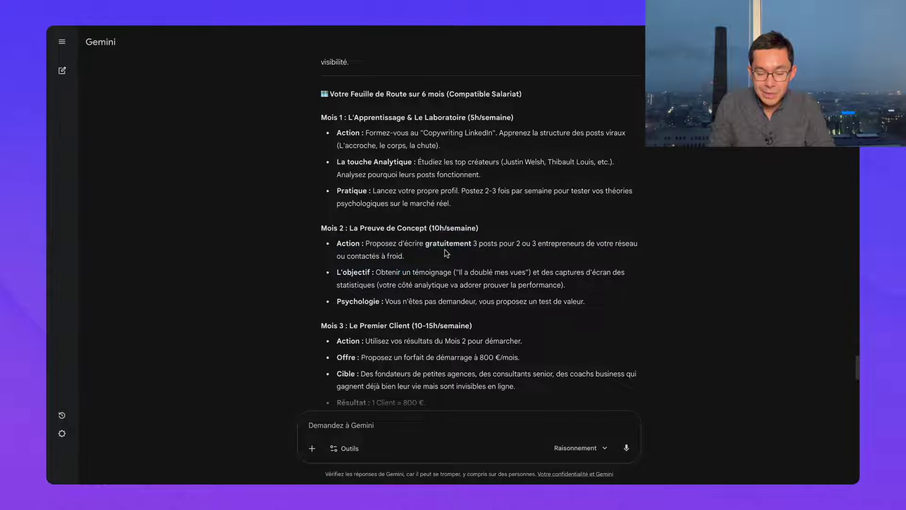
Step: Read months 3 to 6 of the roadmap, from "Le Premier Client" to "Stabilisation & Système"
scroll(445, 249, "down", 1)
scroll(444, 249, "down", 1)
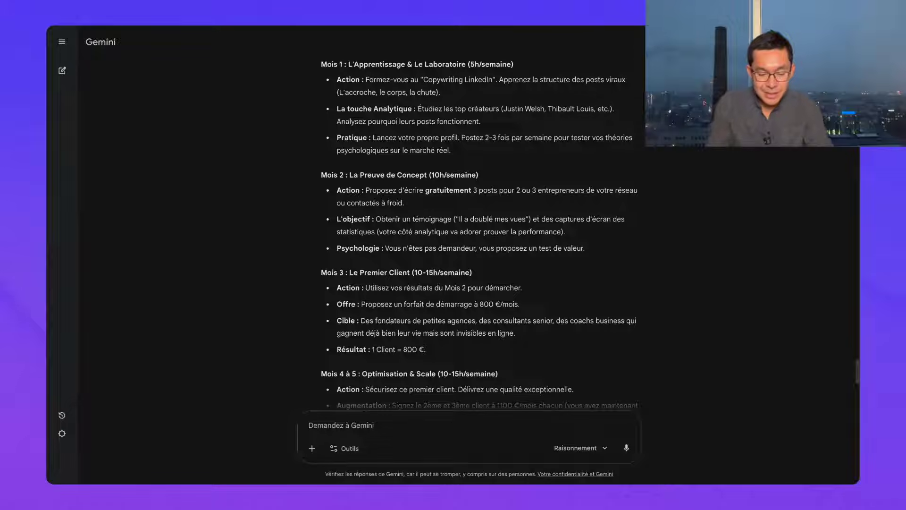
scroll(480, 234, "down", 1)
scroll(350, 218, "down", 1)
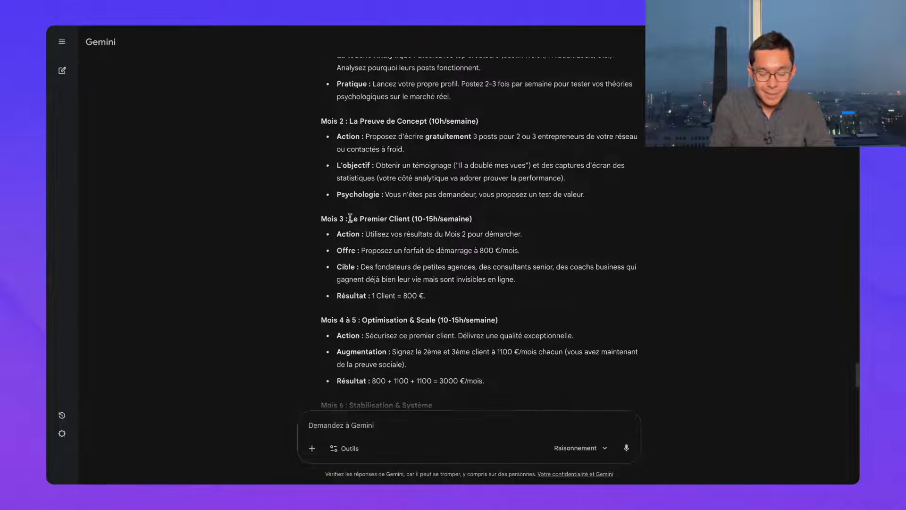
scroll(359, 229, "down", 3)
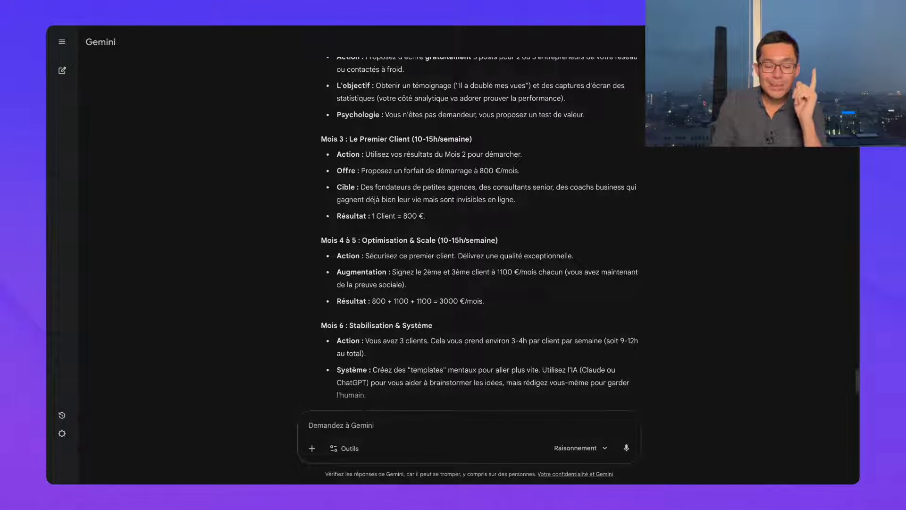
scroll(480, 234, "up", 2)
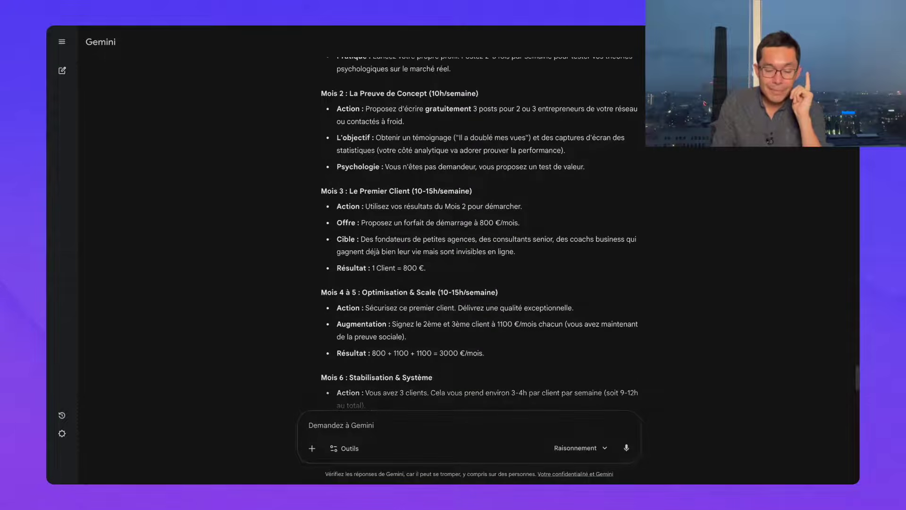
scroll(481, 234, "up", 1)
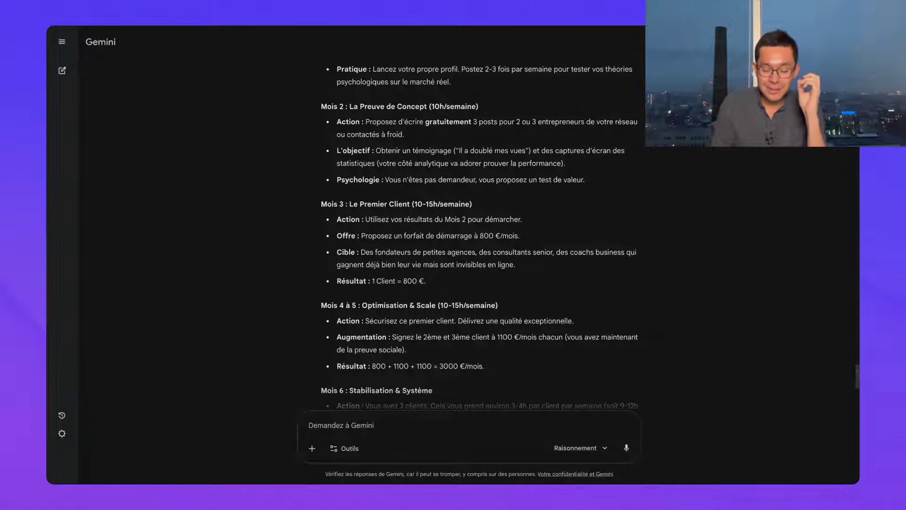
Step: Review the six-month roadmap again from its start, and read the closing section "Pourquoi c'est "facile" à mettre en œuvre techniquement ?"
scroll(480, 234, "up", 1)
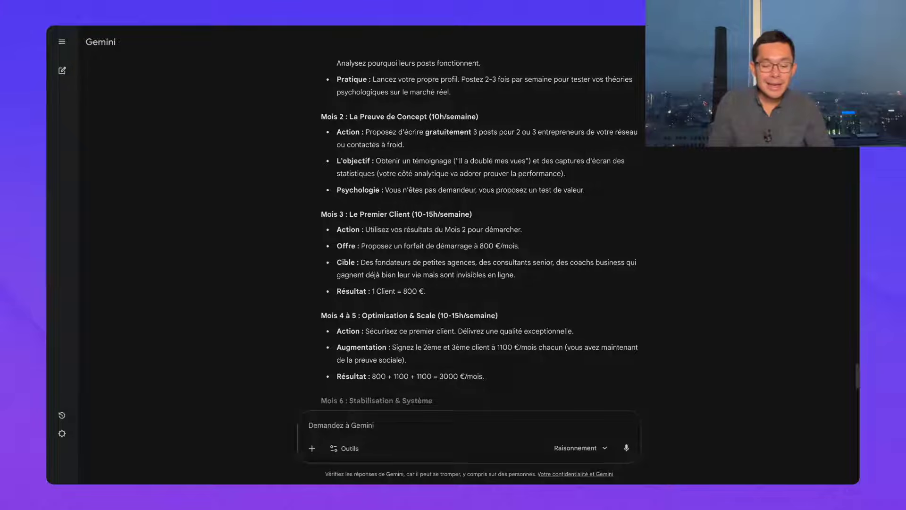
scroll(523, 351, "up", 2)
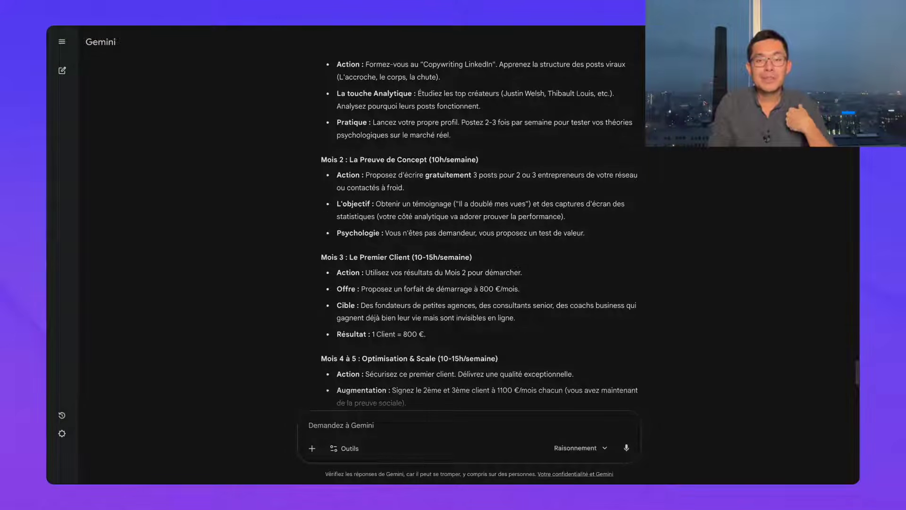
scroll(478, 233, "up", 4)
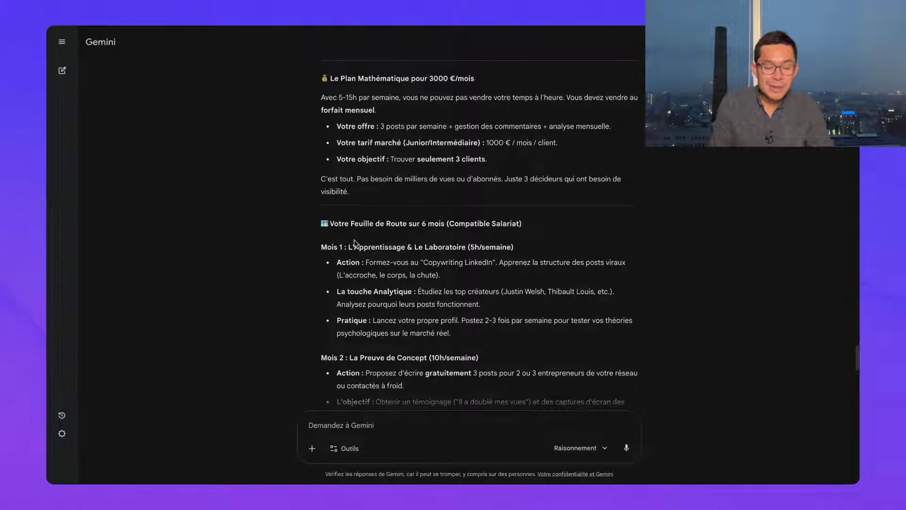
scroll(404, 250, "down", 7)
scroll(405, 250, "down", 5)
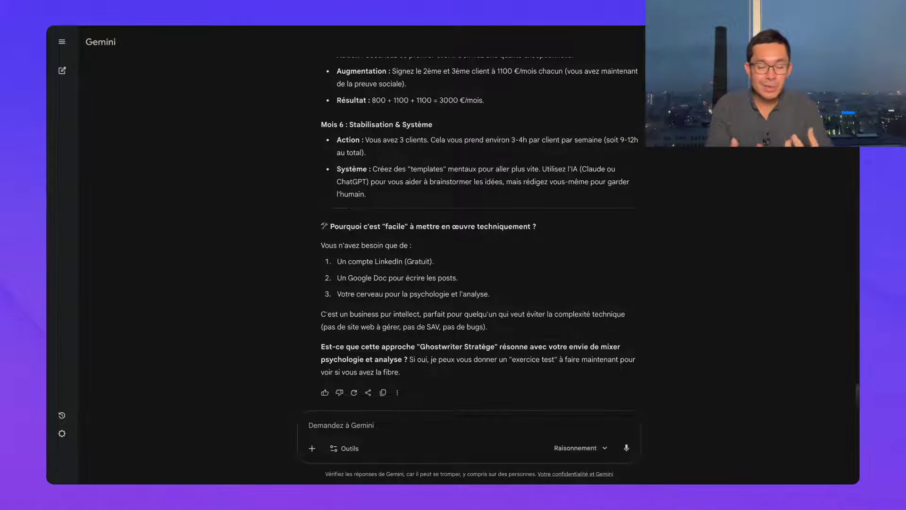
Step: Return to month 1 of the roadmap and highlight "Copywriting LinkedIn" in its action item
scroll(479, 230, "up", 3)
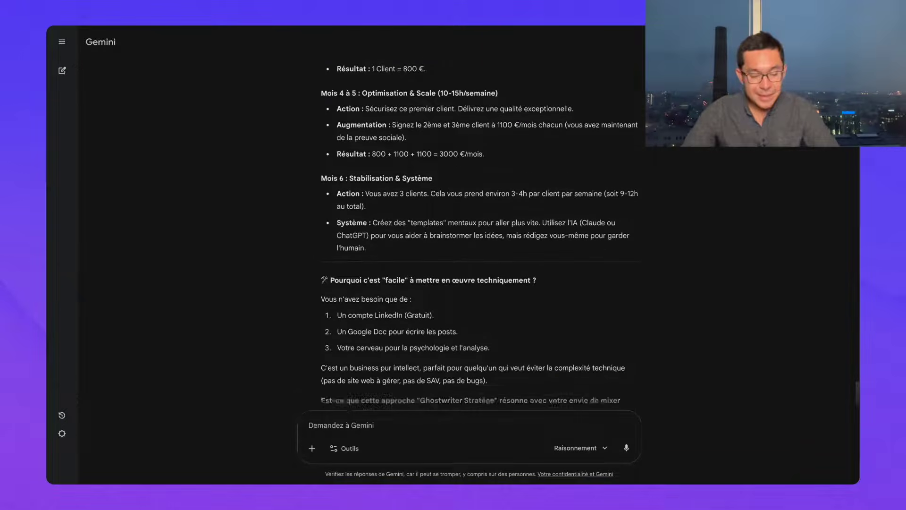
scroll(340, 208, "up", 1)
scroll(332, 205, "up", 8)
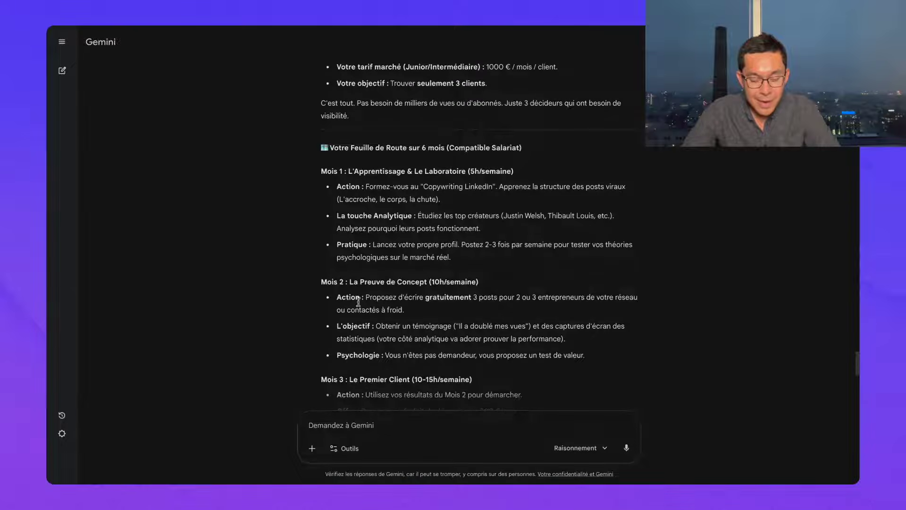
scroll(360, 303, "down", 3)
scroll(359, 303, "up", 1)
scroll(360, 303, "up", 3)
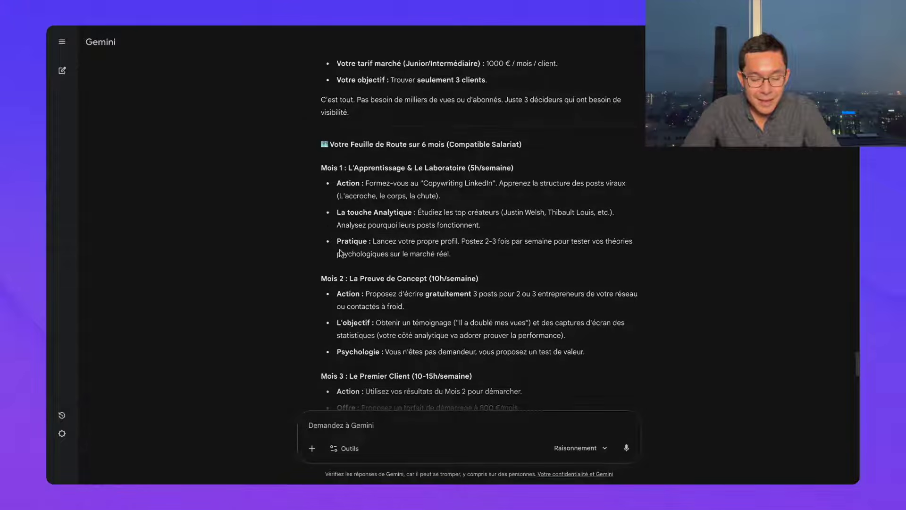
scroll(342, 219, "up", 1)
scroll(342, 219, "down", 3)
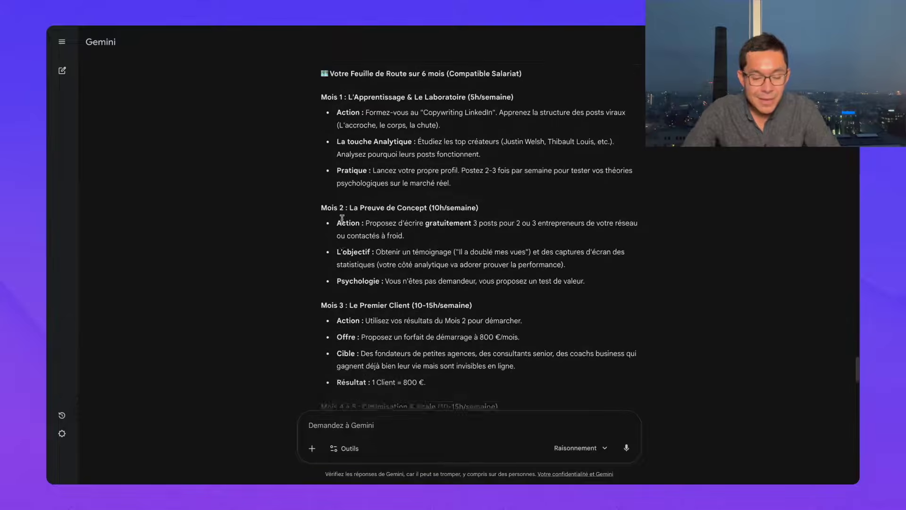
scroll(359, 210, "down", 1)
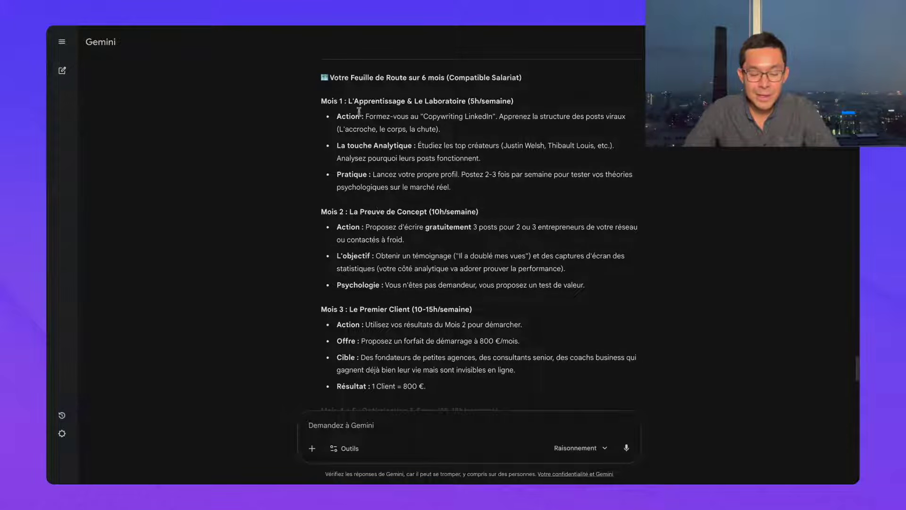
left_click_drag(495, 116, 420, 119)
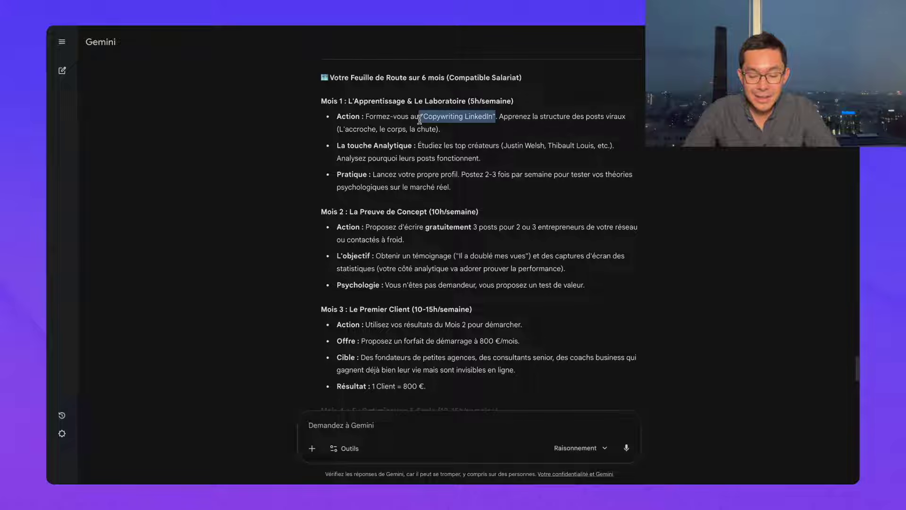
left_click(474, 183)
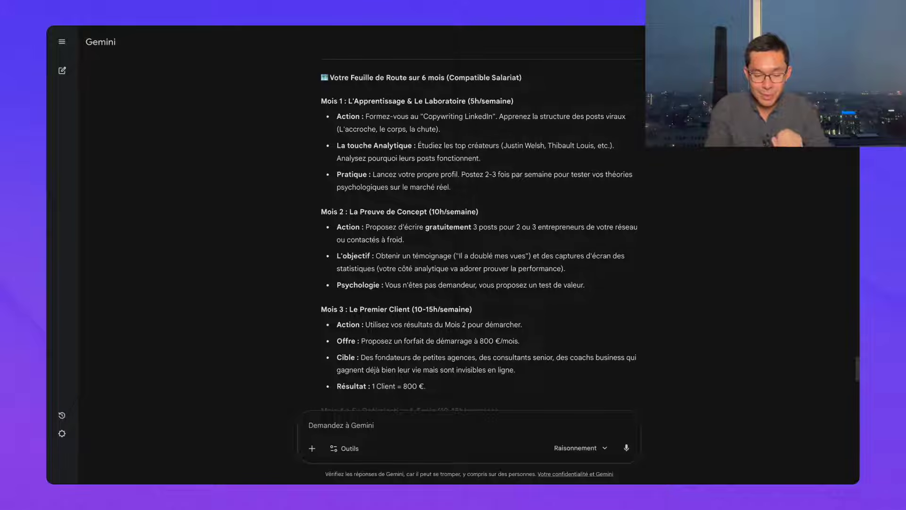
Step: Send "Parfait ! Donne moi une feuille de route pour le mois 1, donne moi des techniques et méthodes pour apprendre le copywriting Linkedin, recommandes aussi des livres"
left_click(355, 432)
type("Parfait ! Donne moi une feuille de e")
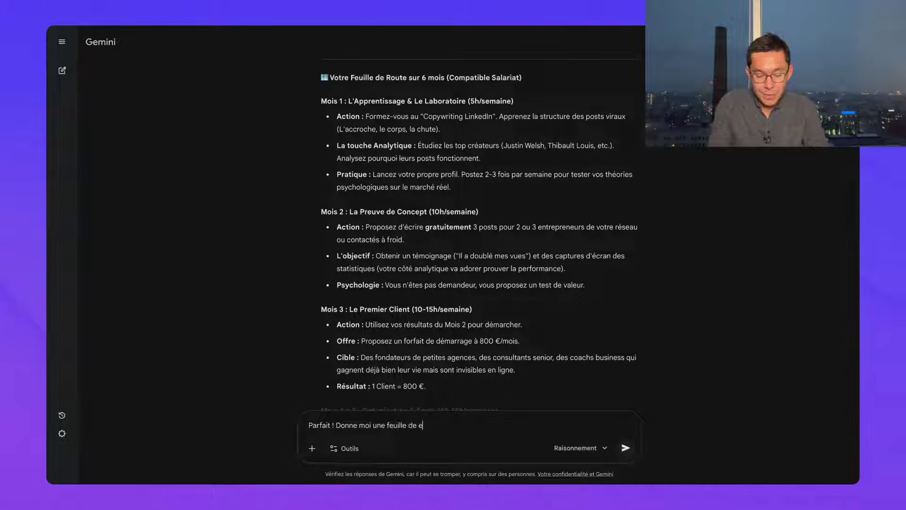
key("BackSpace")
type("rout")
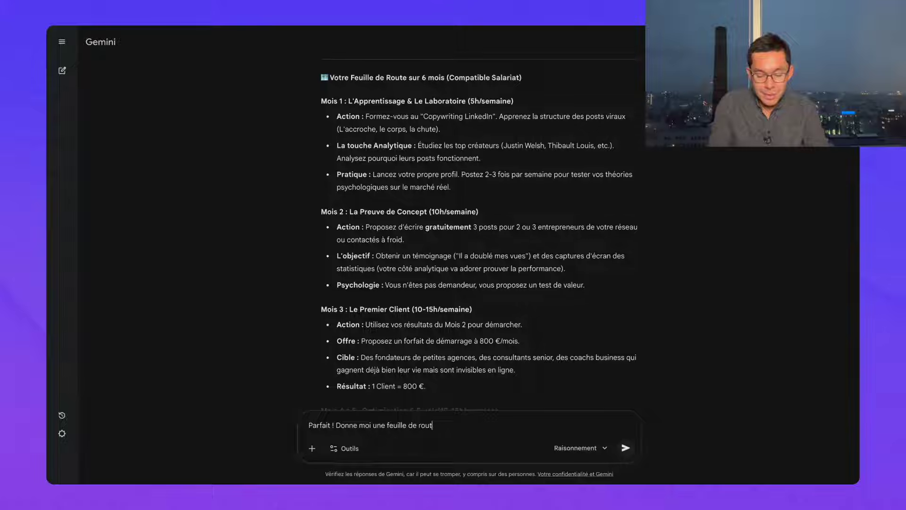
type("e pour le mois")
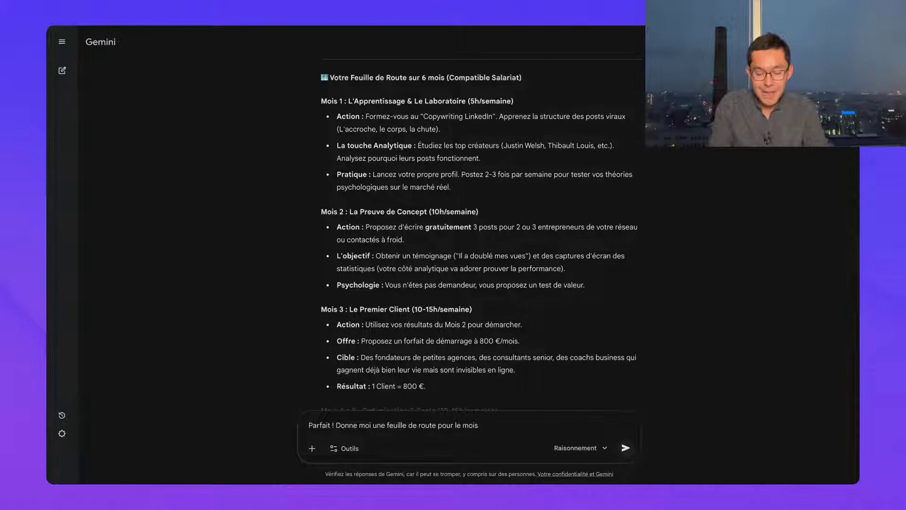
type(" 1")
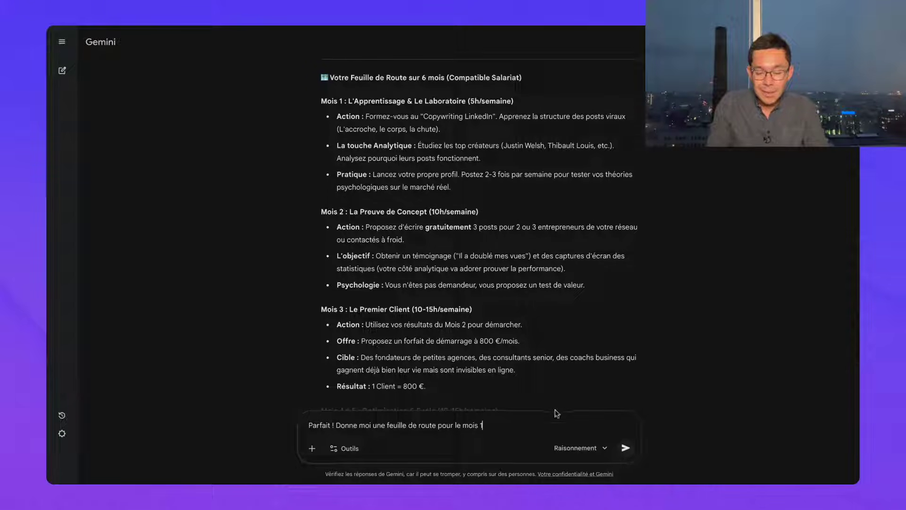
type(",")
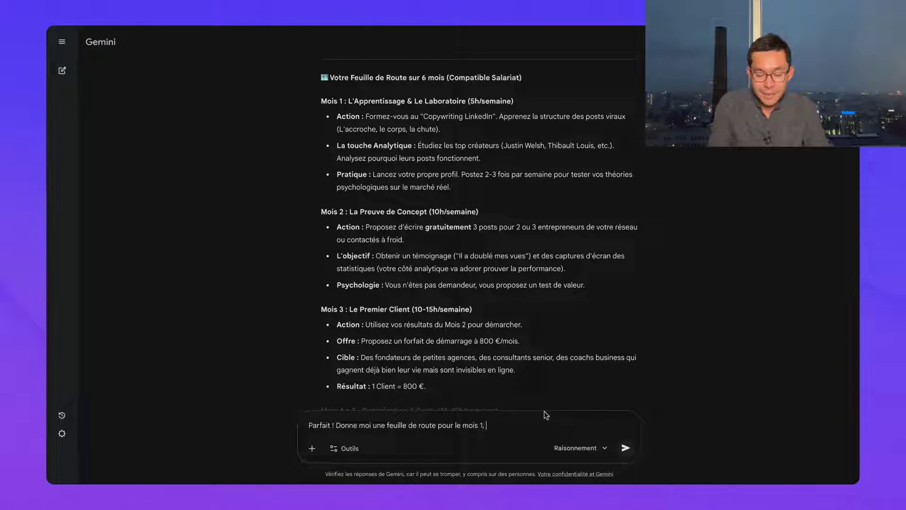
type(" donne moi de")
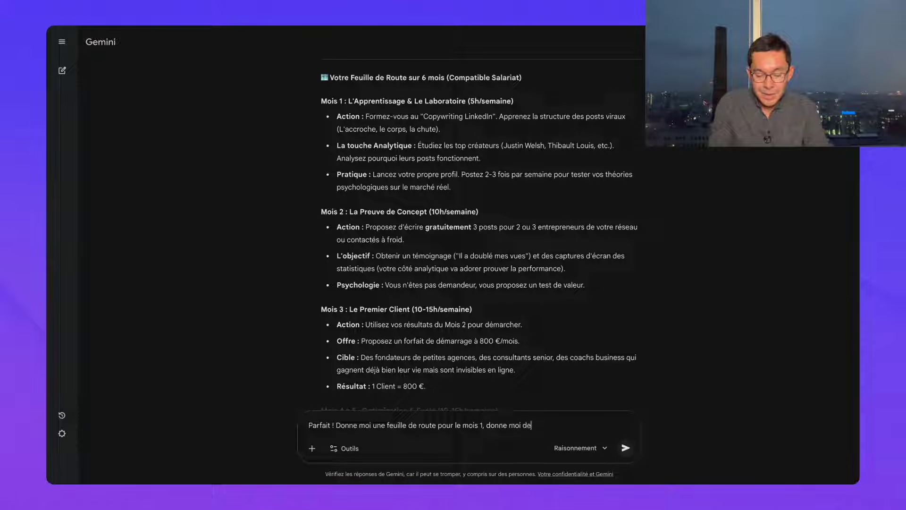
type("s techniques et méthodes pour app")
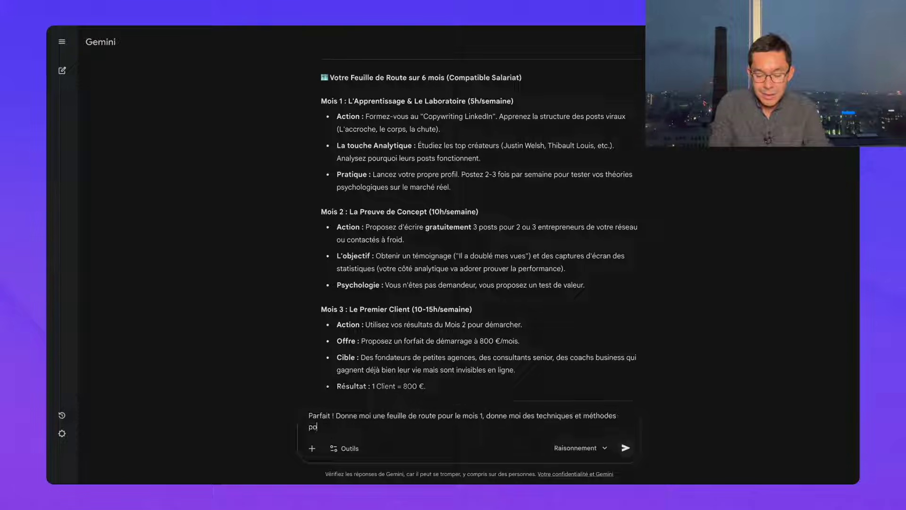
type("rendre le copyw")
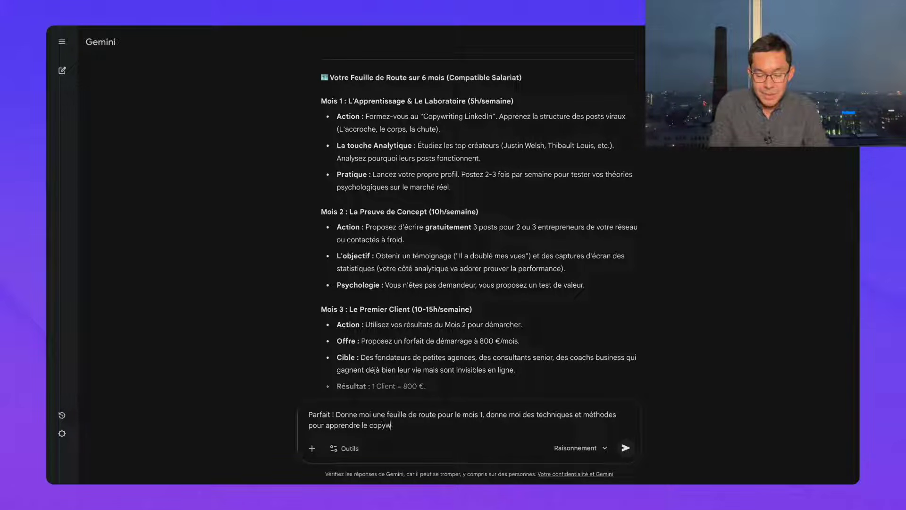
type("riting Linkedin")
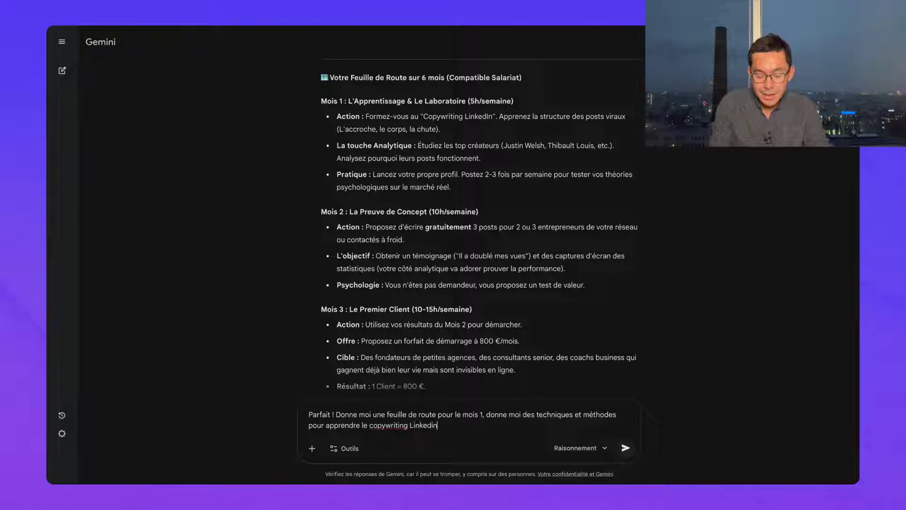
type(", recommandes aussi des livres")
key("Return")
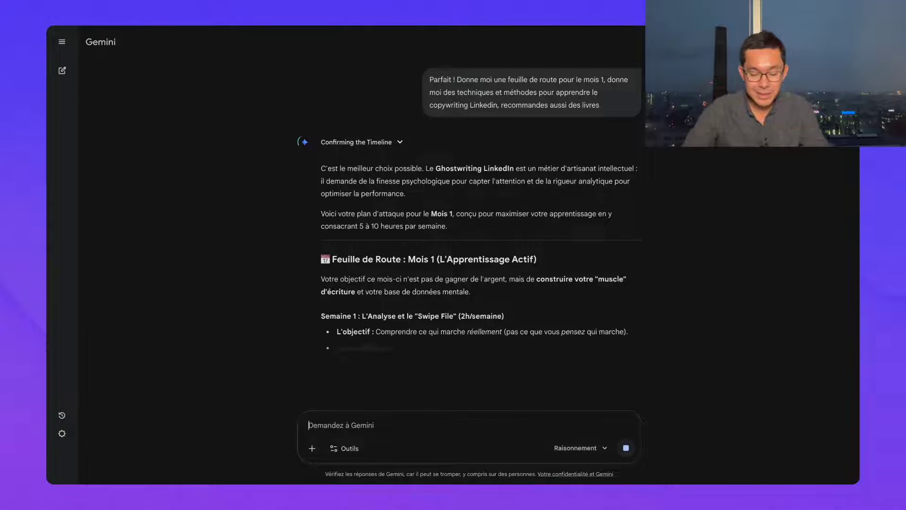
Step: Read week 1 of the new month 1 roadmap, highlighting the instruction to save links of posts with over 100 likes or 50 comments
scroll(481, 350, "down", 1)
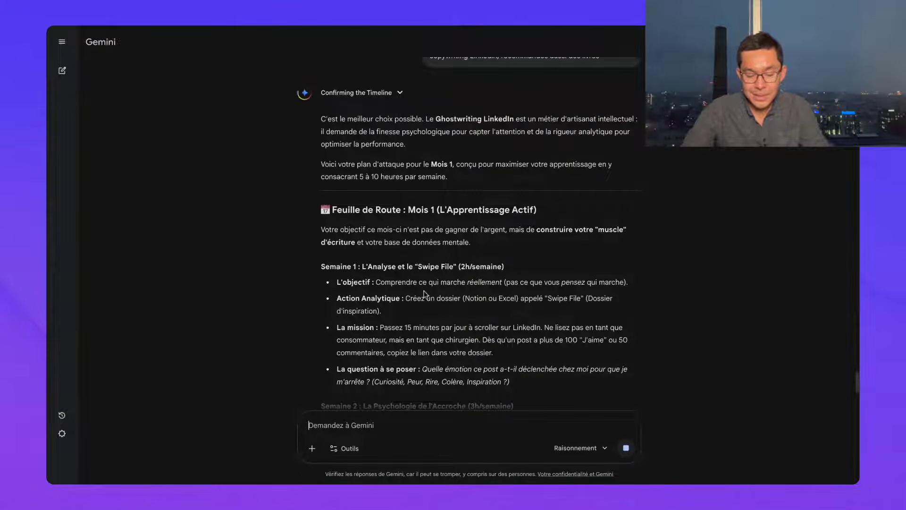
scroll(425, 294, "down", 1)
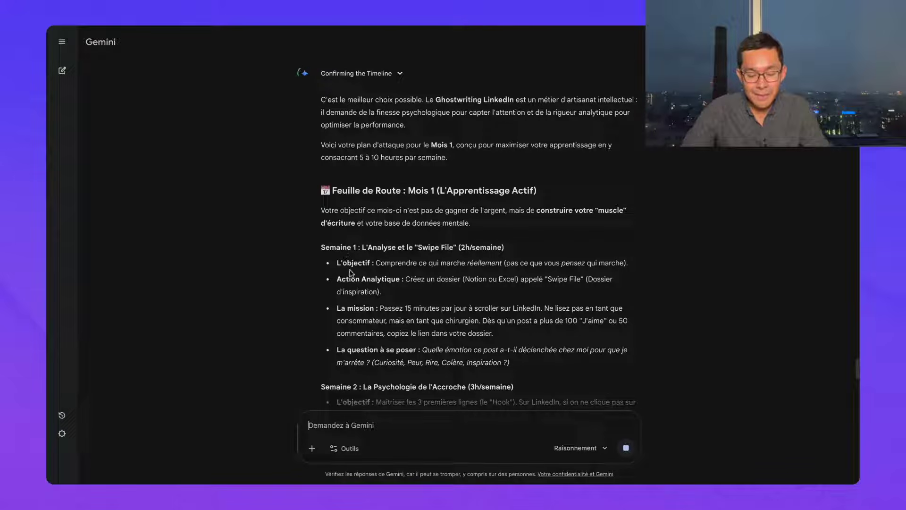
scroll(405, 277, "down", 1)
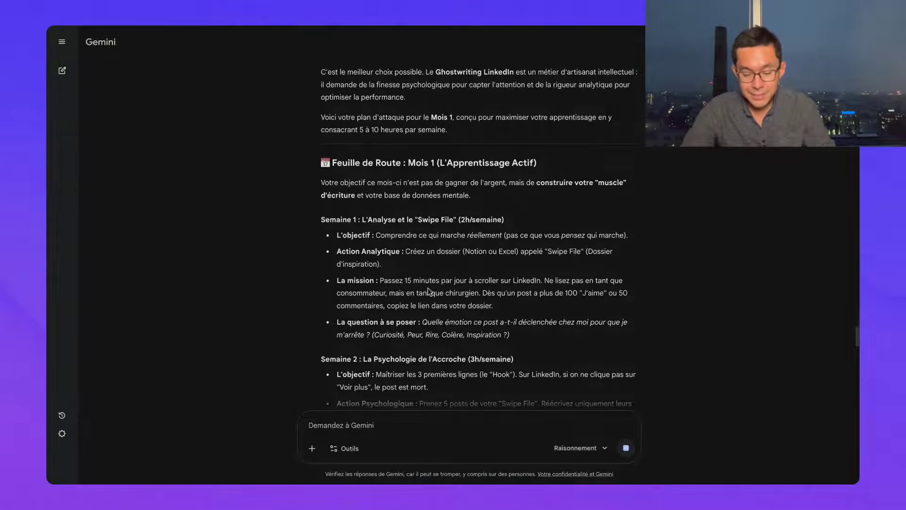
scroll(453, 293, "down", 1)
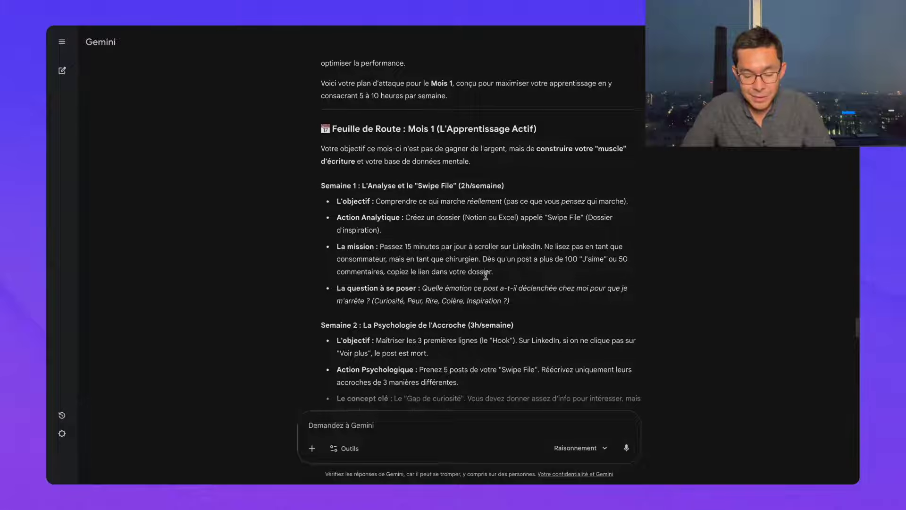
scroll(486, 274, "down", 1)
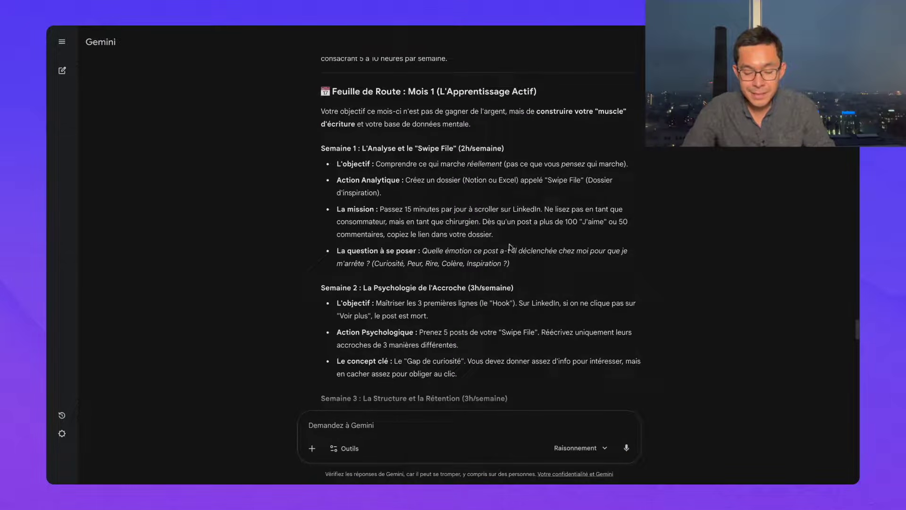
left_click_drag(477, 222, 493, 234)
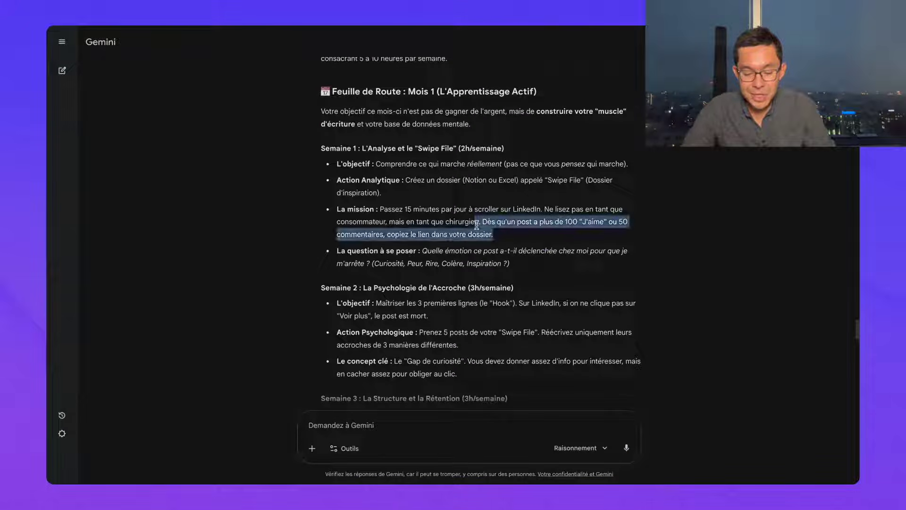
left_click(465, 242)
left_click_drag(465, 222, 494, 235)
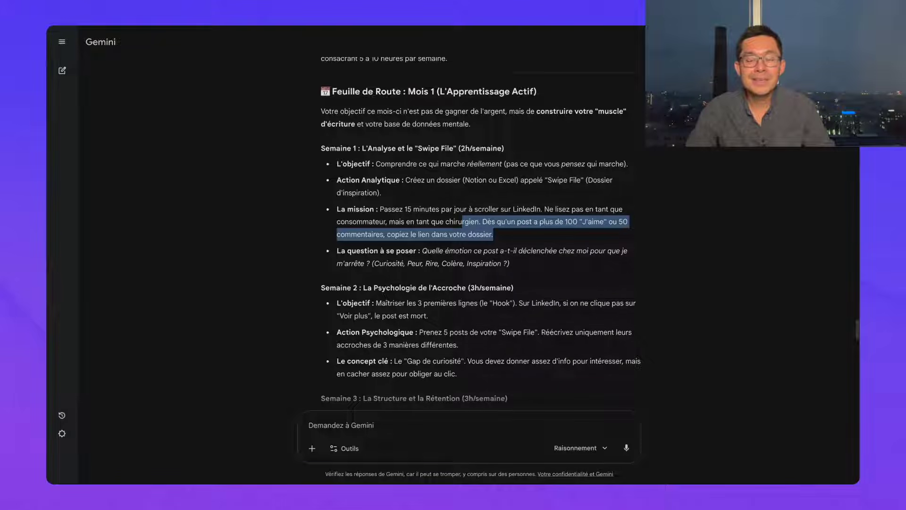
Step: Read week 2, "La Psychologie de l'Accroche", highlighting its objective about mastering the first three lines
scroll(467, 262, "down", 2)
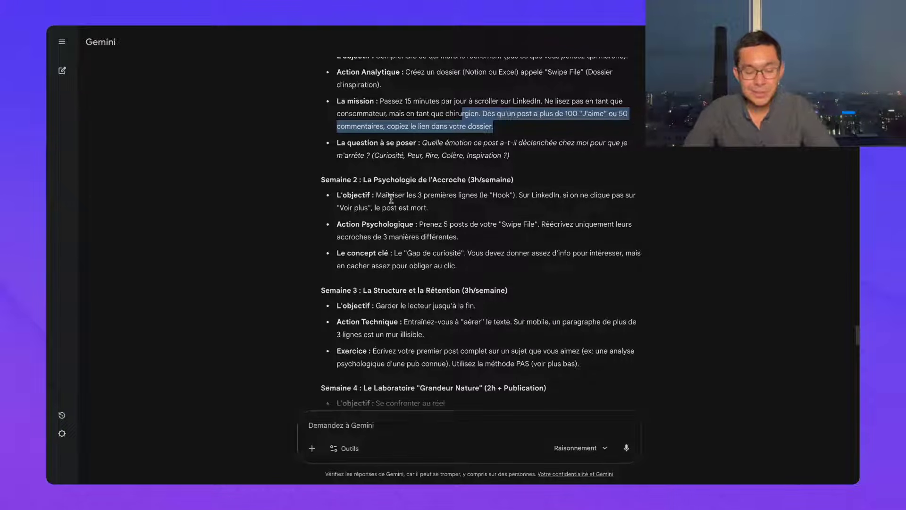
left_click_drag(381, 194, 428, 208)
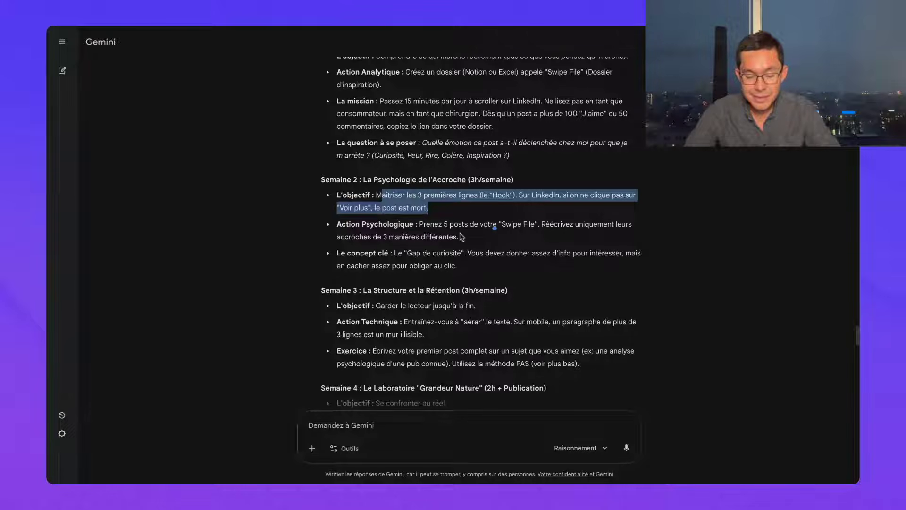
left_click(433, 218)
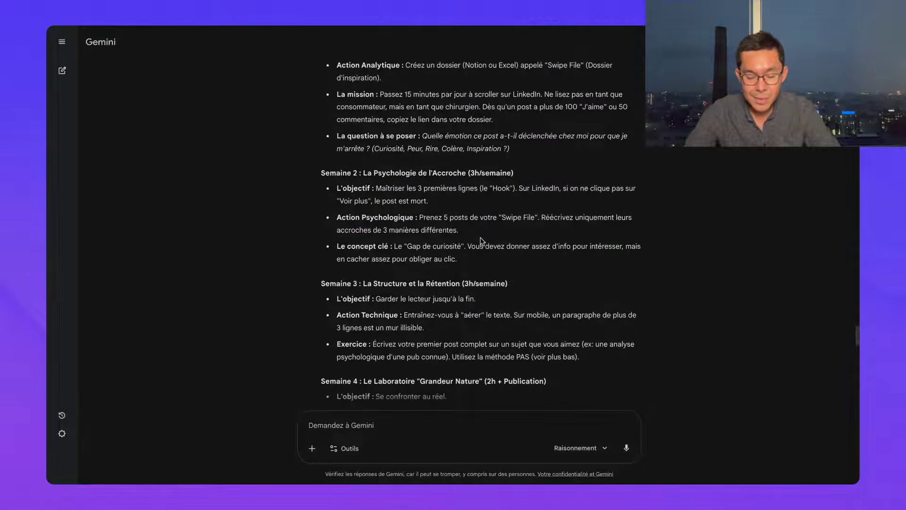
Step: Read weeks 3 and 4 of the month 1 roadmap, highlighting the week 4 action of publishing two posts
scroll(482, 241, "down", 3)
scroll(461, 187, "up", 1)
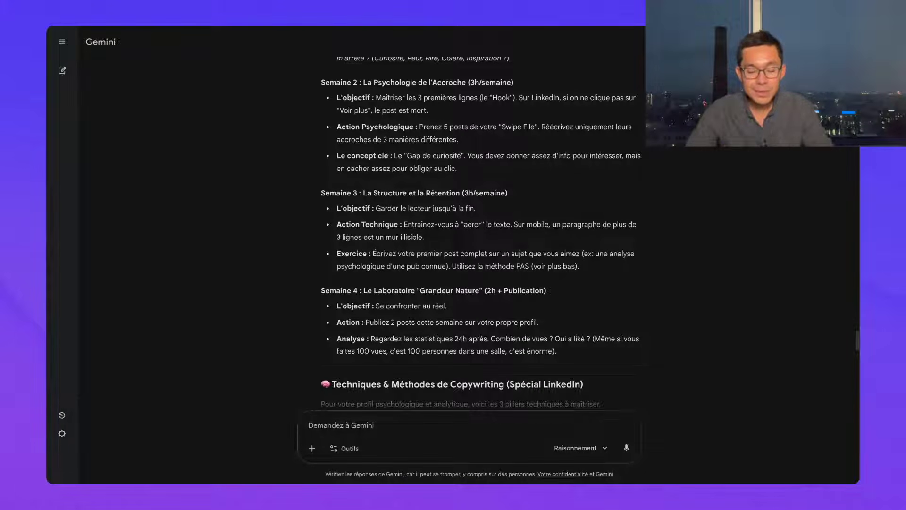
scroll(385, 166, "down", 1)
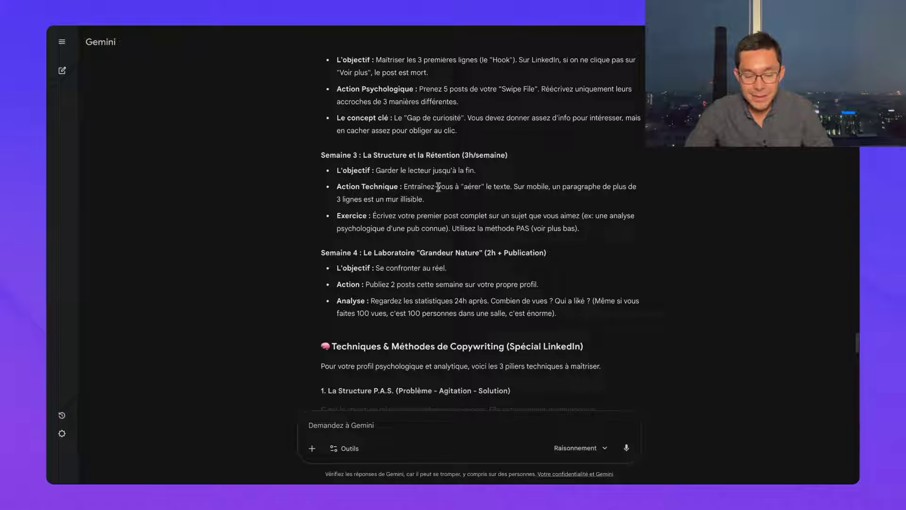
scroll(438, 187, "down", 1)
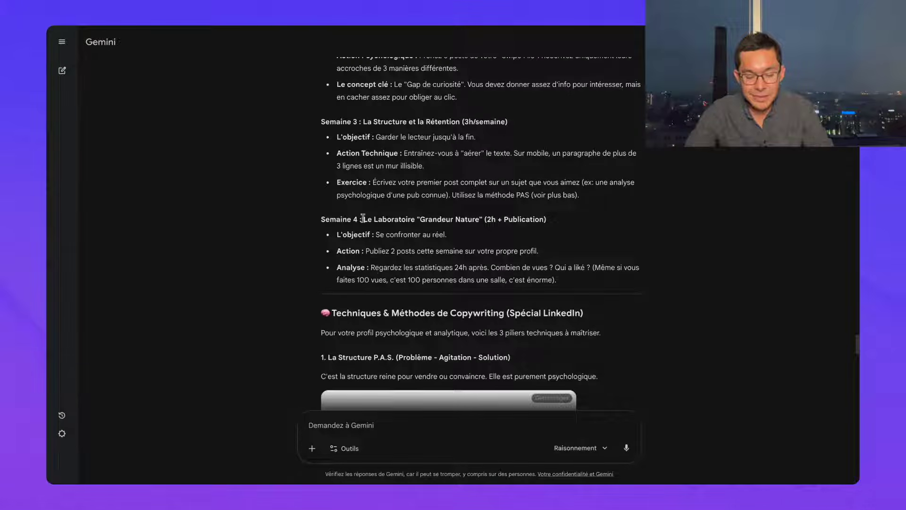
left_click_drag(362, 253, 543, 255)
scroll(479, 231, "up", 2)
left_click(369, 246)
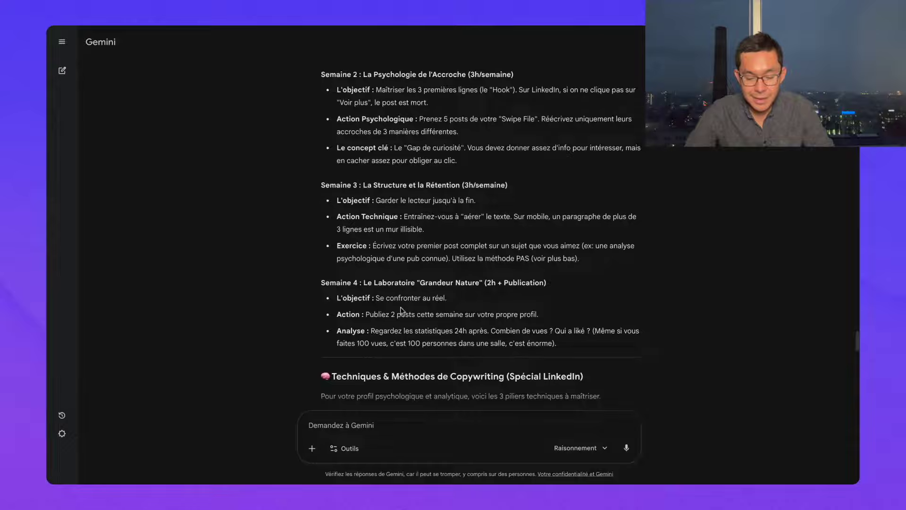
Step: Read the LinkedIn copywriting techniques section, covering the P.A.S. structure and the "Scroll Stopper" methods
scroll(403, 314, "down", 4)
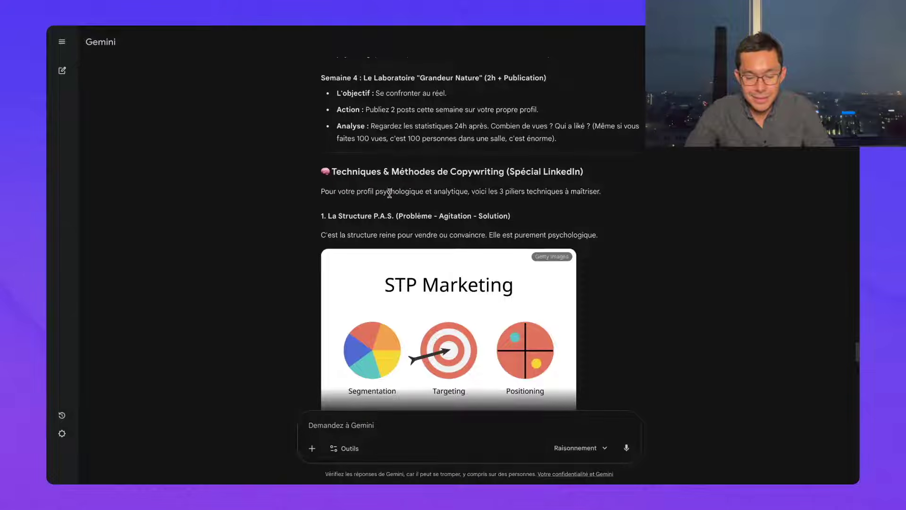
scroll(385, 193, "down", 3)
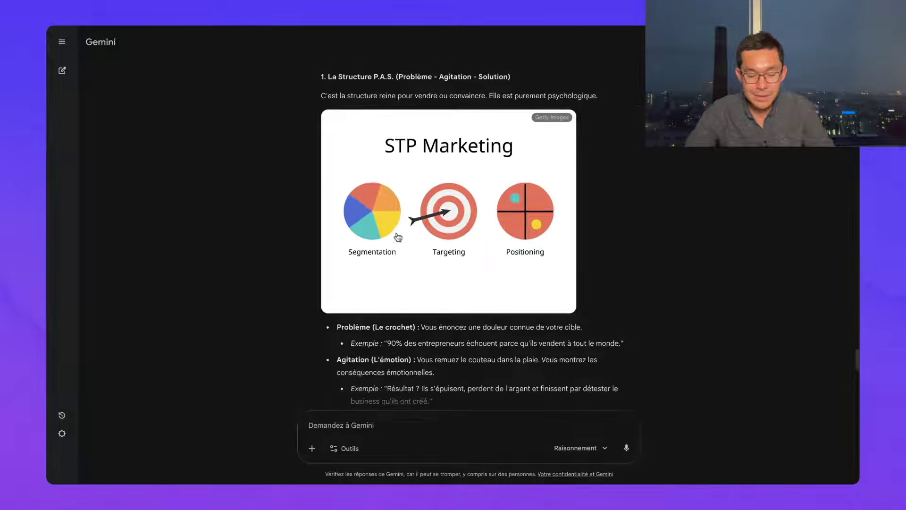
scroll(384, 198, "up", 2)
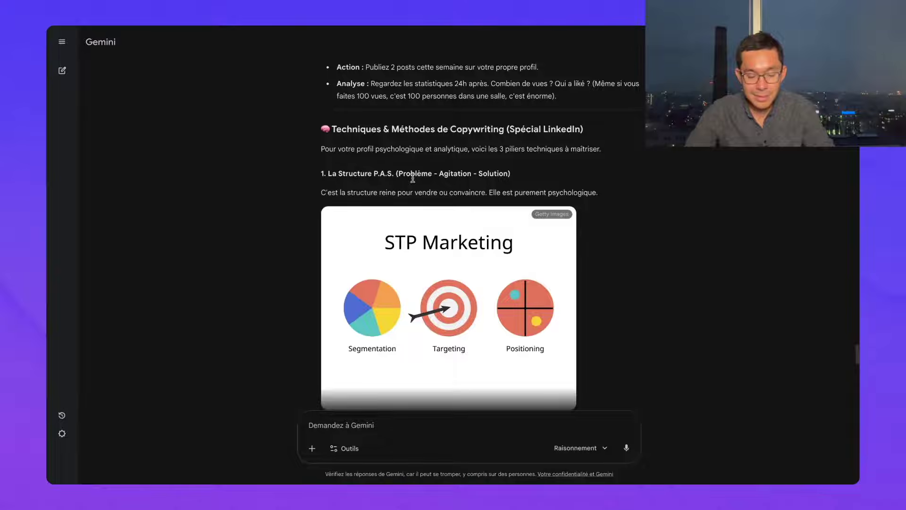
scroll(423, 180, "down", 4)
scroll(423, 183, "down", 2)
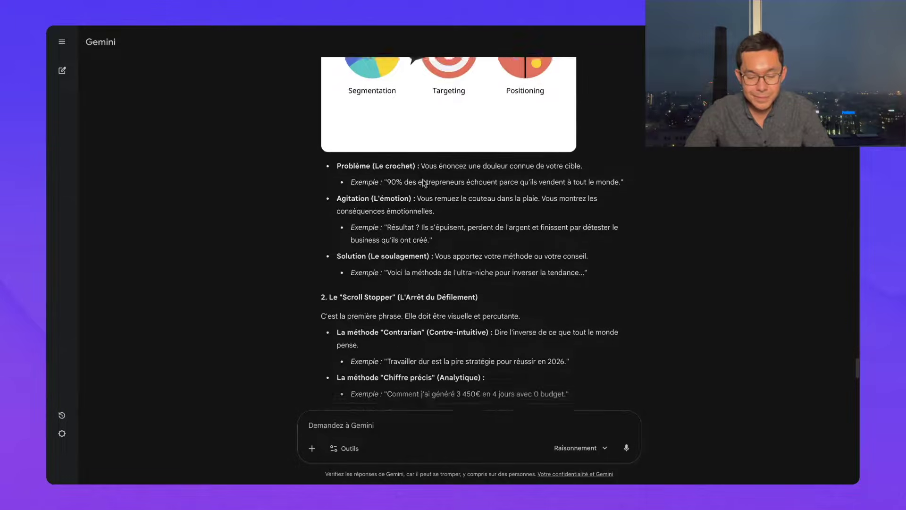
scroll(407, 243, "down", 1)
scroll(406, 243, "down", 4)
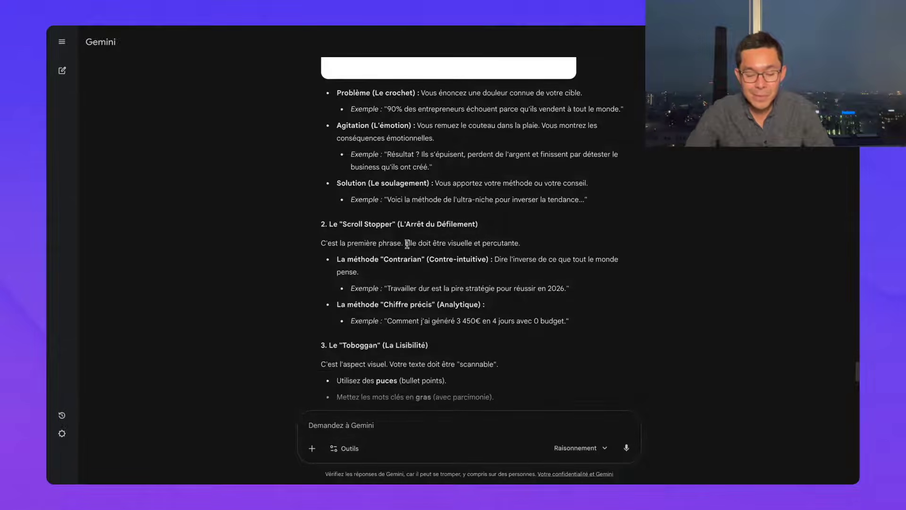
scroll(406, 244, "down", 1)
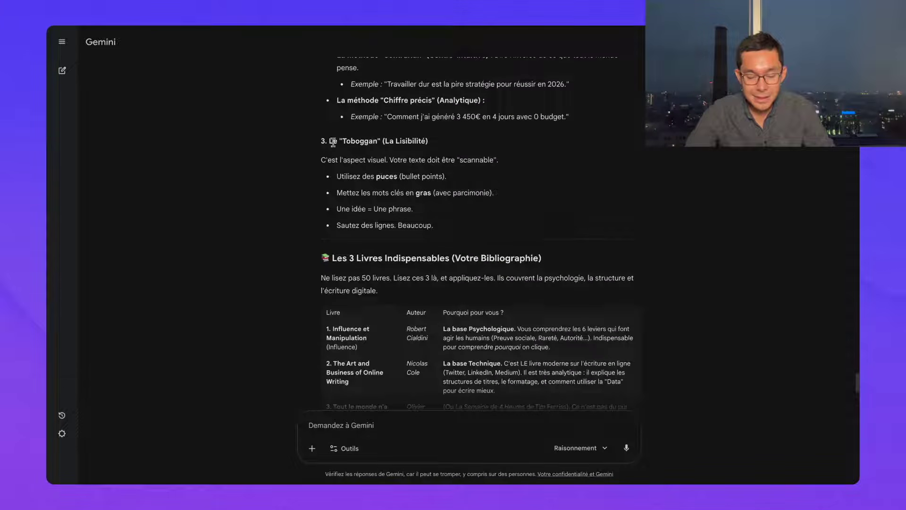
Step: Read the third technique, "Le Toboggan (La Lisibilité)", highlighting its heading, the "scannable" advice and the start of the bullet-points tip
left_click(330, 141)
key("alt+shift+Right")
key("alt+shift+Right")
key("alt+shift+Right")
key("alt+shift+Right")
key("alt+shift+Right")
key("alt+shift+Right")
key("alt+shift+Right")
key("alt+shift+Right")
key("alt+shift+Right")
key("alt+shift+Right")
key("alt+shift+Right")
key("alt+shift+Right")
key("alt+shift+Right")
key("alt+shift+Right")
key("alt+shift+Right")
key("alt+shift+Right")
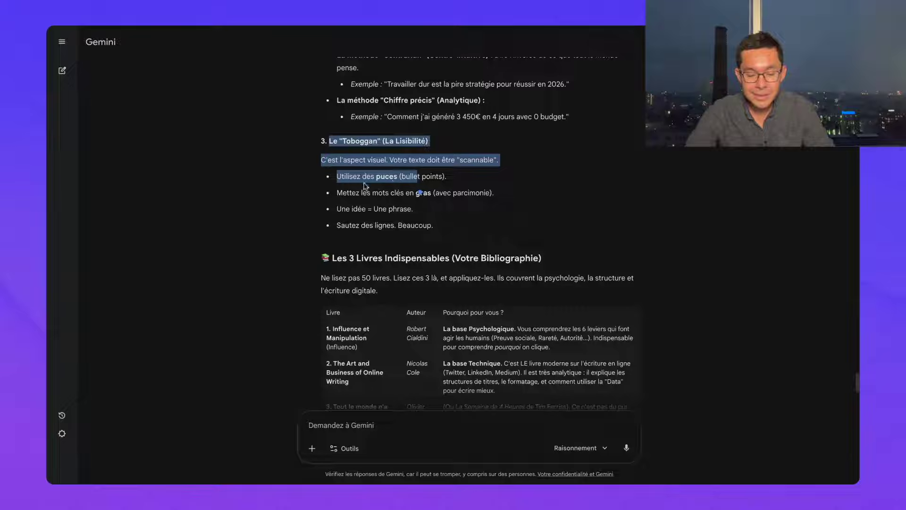
left_click(355, 211)
Step: Review the table of three essential books, highlighting titles and authors, and read the "Votre Premier Exercice Test" instructions
scroll(409, 220, "down", 1)
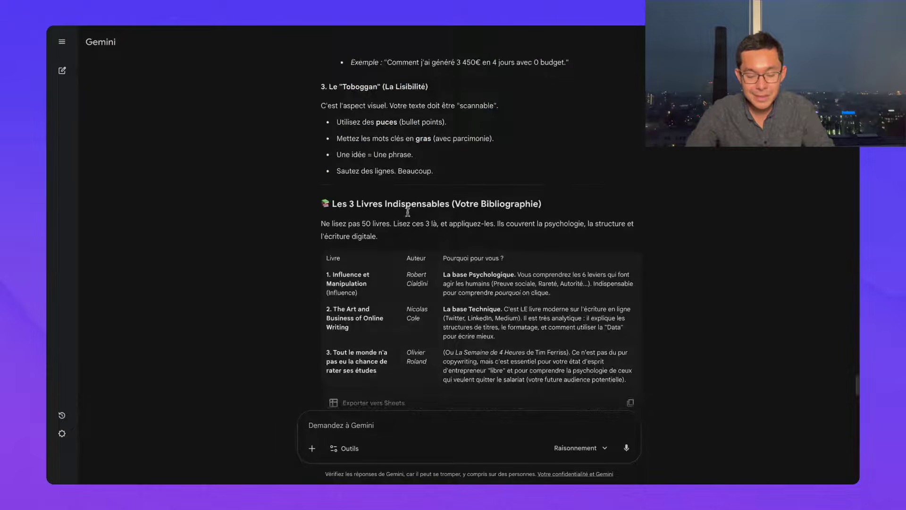
scroll(428, 203, "down", 1)
scroll(429, 204, "down", 3)
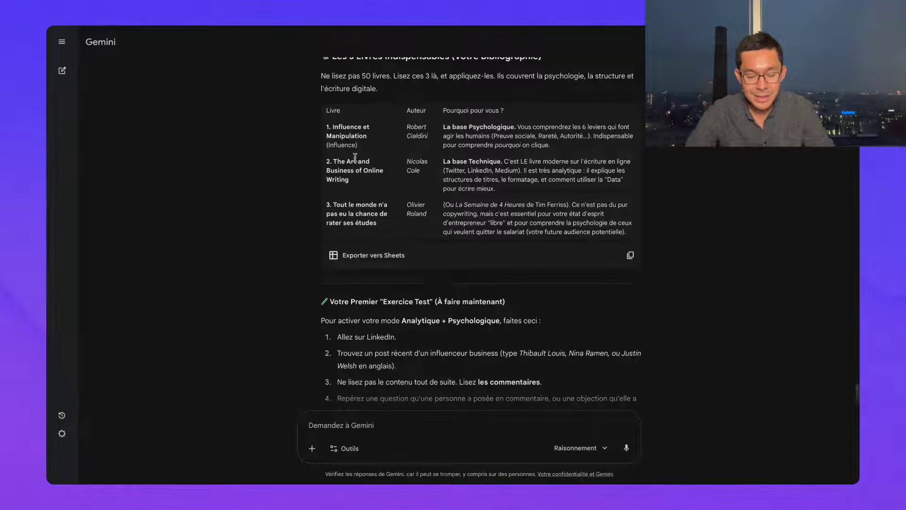
left_click_drag(329, 124, 417, 215)
left_click(376, 173)
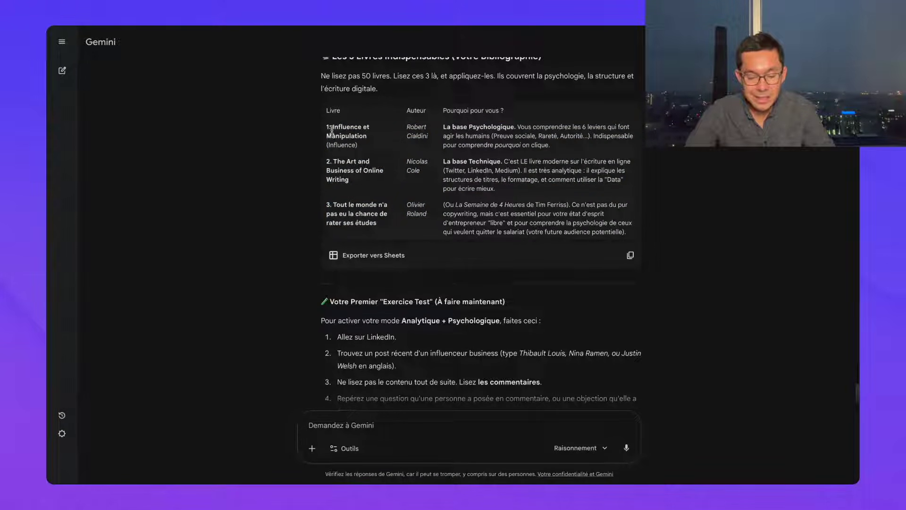
triple_click(428, 183)
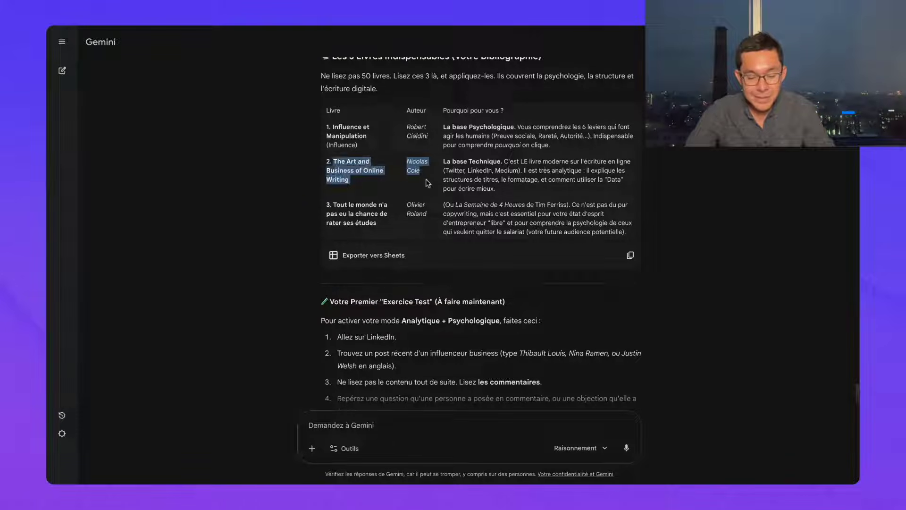
left_click(409, 230)
mouse_move(410, 230)
left_mouse_down()
mouse_move(374, 170)
mouse_move(327, 126)
mouse_move(336, 135)
left_mouse_up()
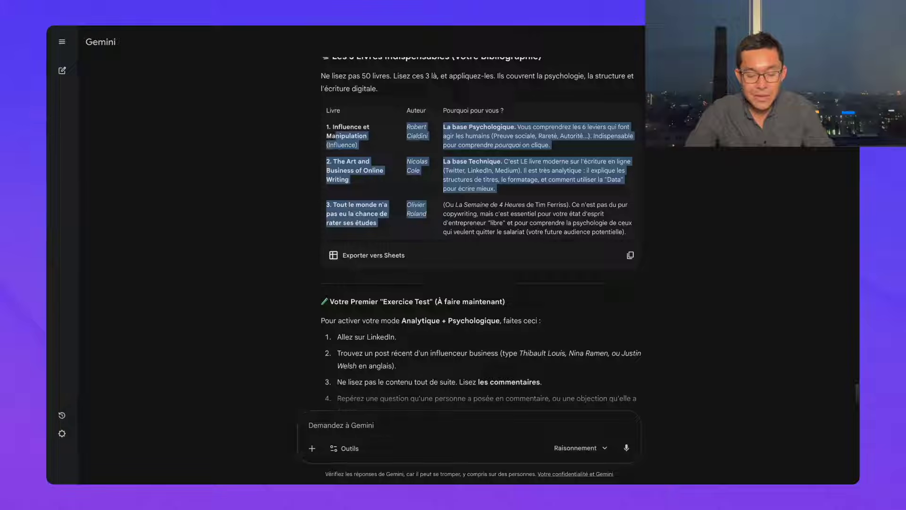
left_click(348, 139)
scroll(377, 165, "down", 3)
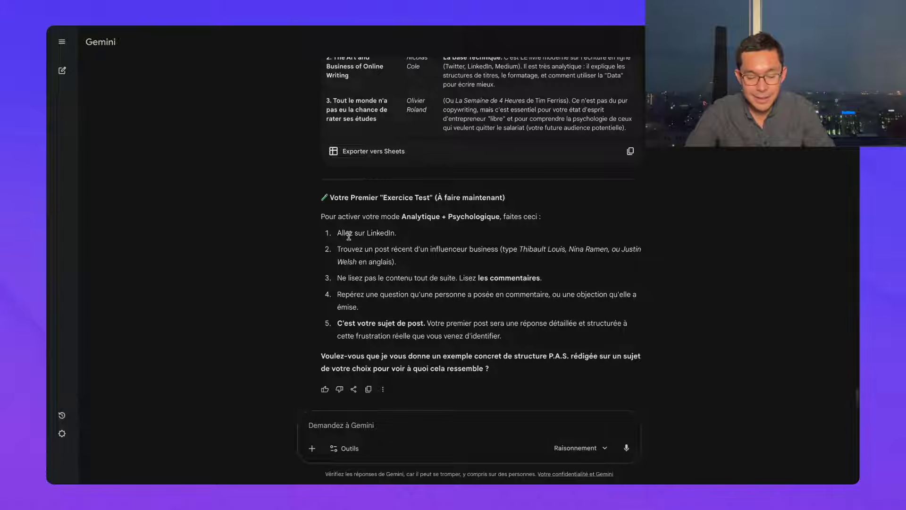
scroll(349, 236, "down", 1)
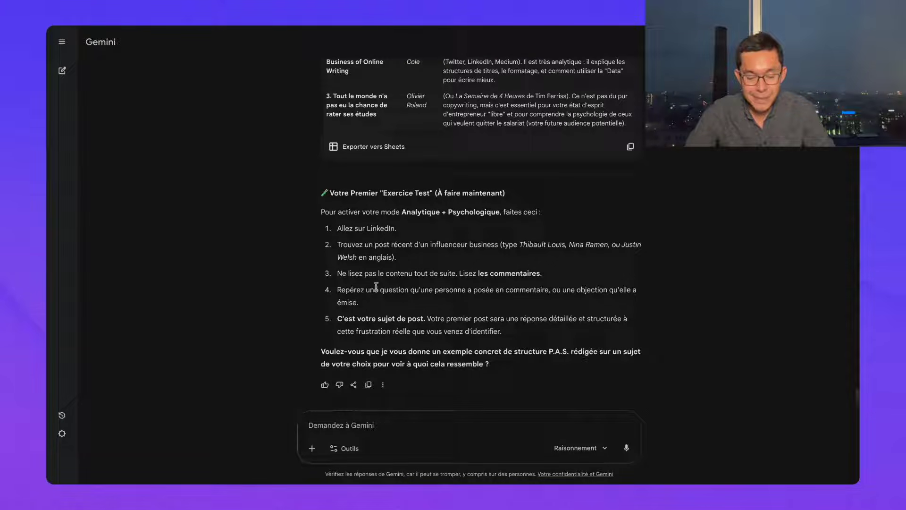
Step: Return to the earlier six-month roadmap and review months 1 to 5, focusing on month 2, "La Preuve de Concept"
scroll(377, 292, "up", 20)
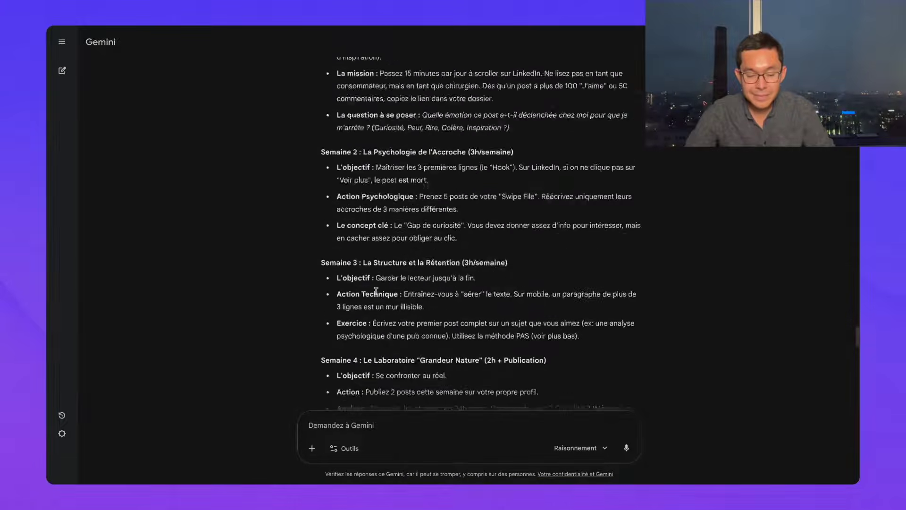
scroll(377, 297, "up", 8)
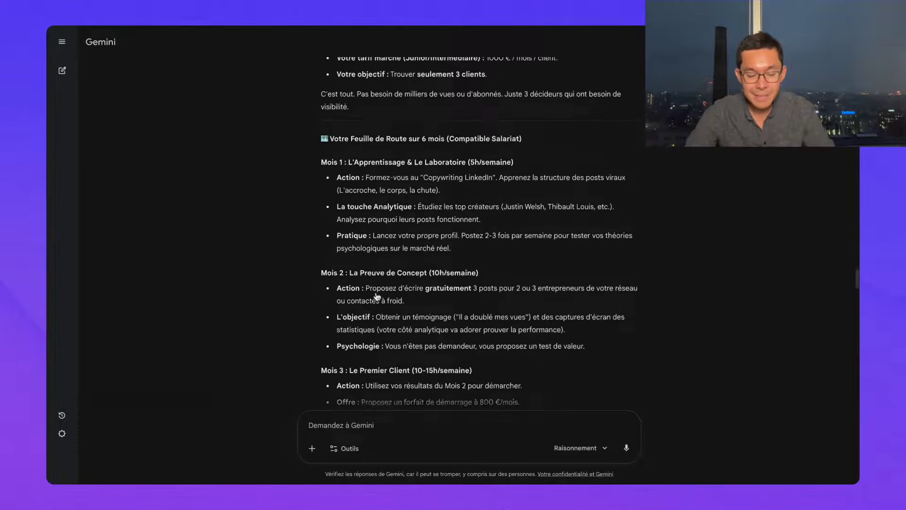
scroll(480, 233, "down", 4)
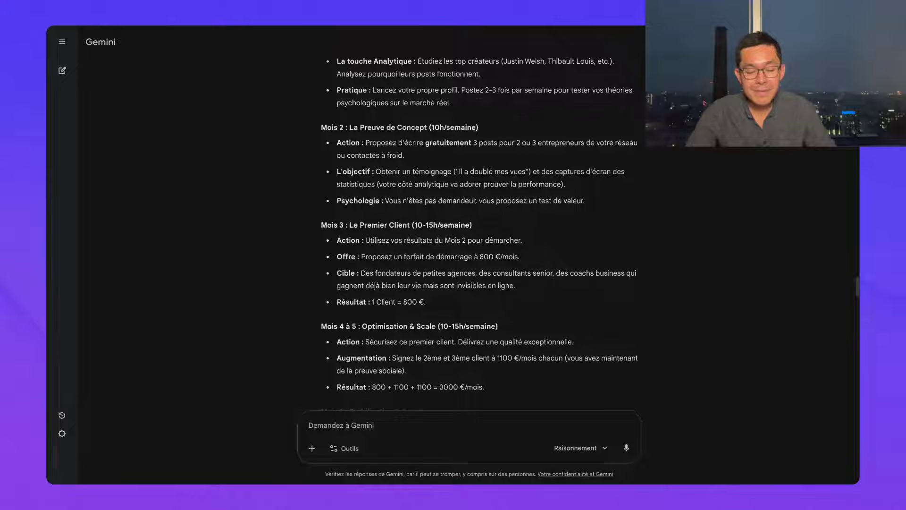
scroll(399, 211, "up", 1)
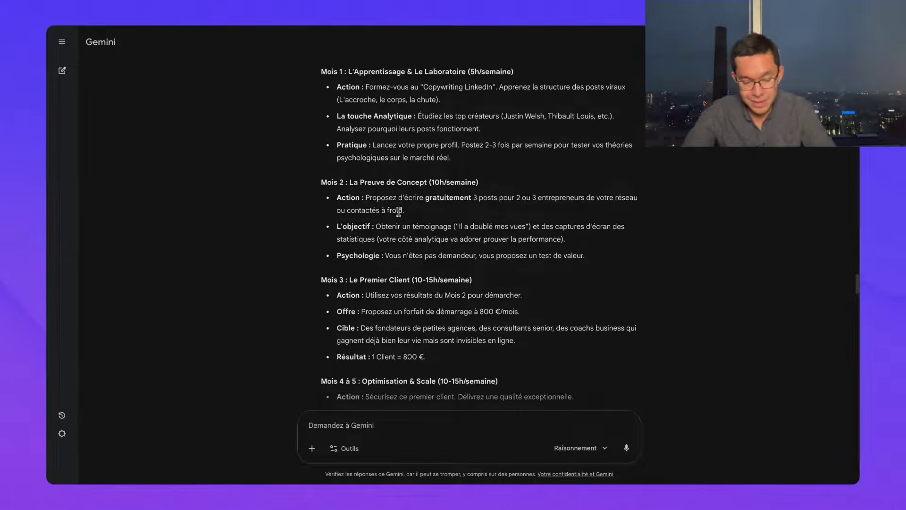
scroll(398, 212, "up", 1)
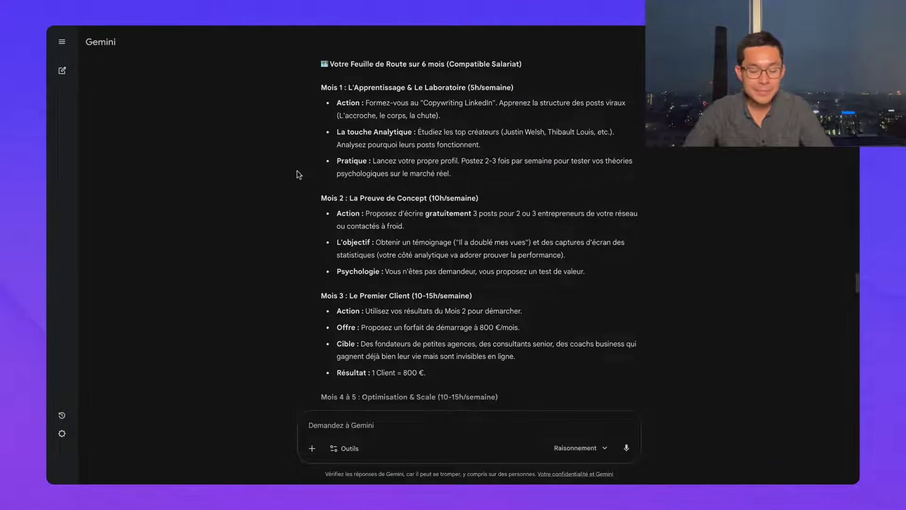
scroll(386, 169, "down", 1)
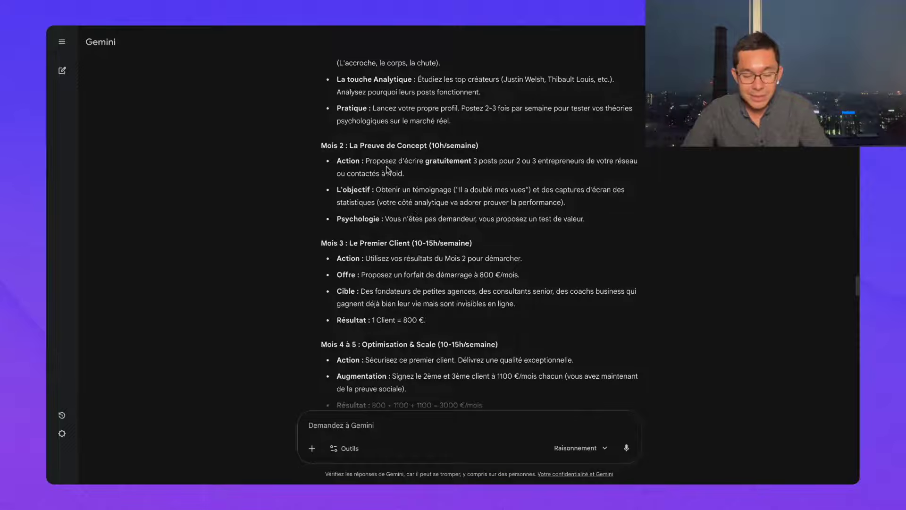
left_click_drag(593, 229, 594, 231)
Step: Send the prompt "Donne moi un plan pour le mois 2"
left_click(356, 421)
type("Donne moi un plan p")
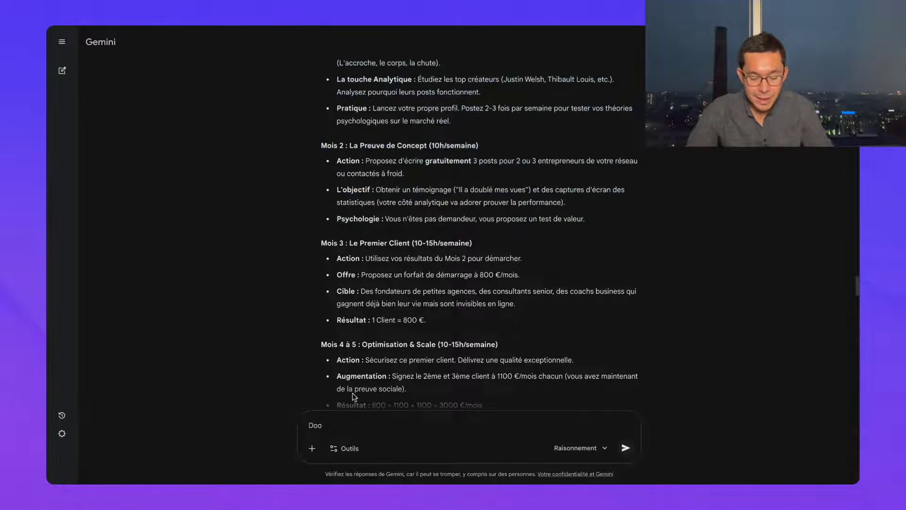
type("oiu")
key("BackSpace")
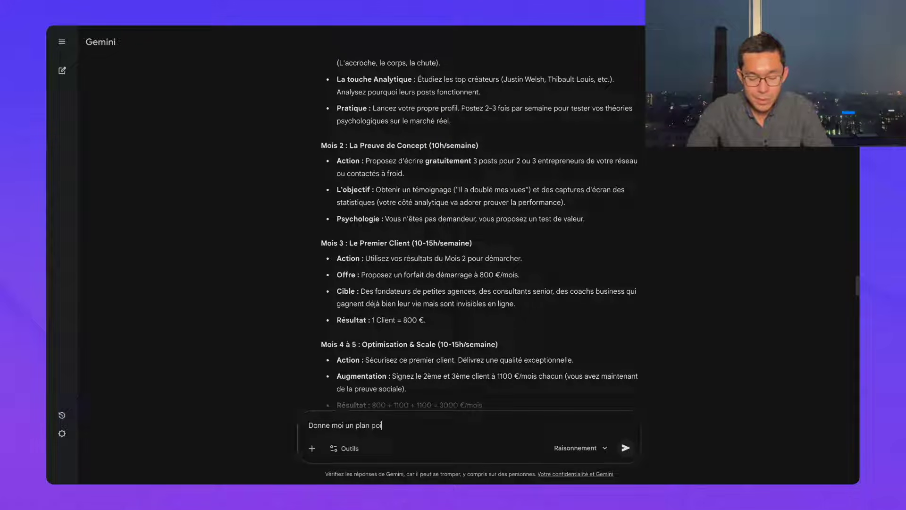
type("r le mois 2")
key("Return")
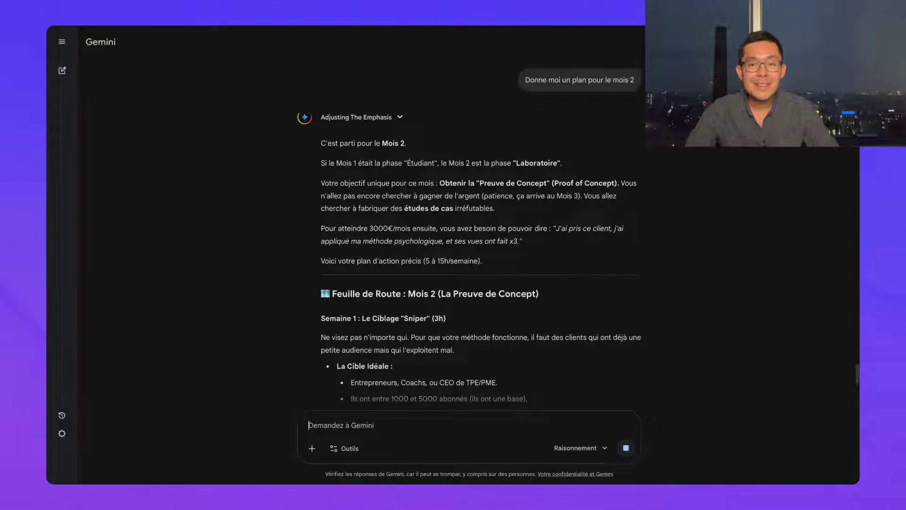
Step: Read the month 2 introduction and week 1 "Le Ciblage Sniper", highlighting the criterion of 1000 to 5000 followers
scroll(429, 312, "down", 3)
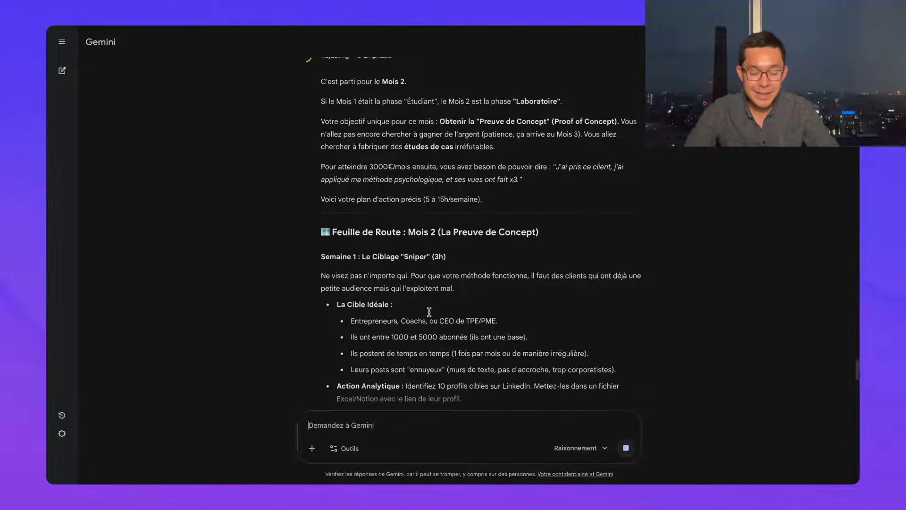
scroll(429, 312, "down", 1)
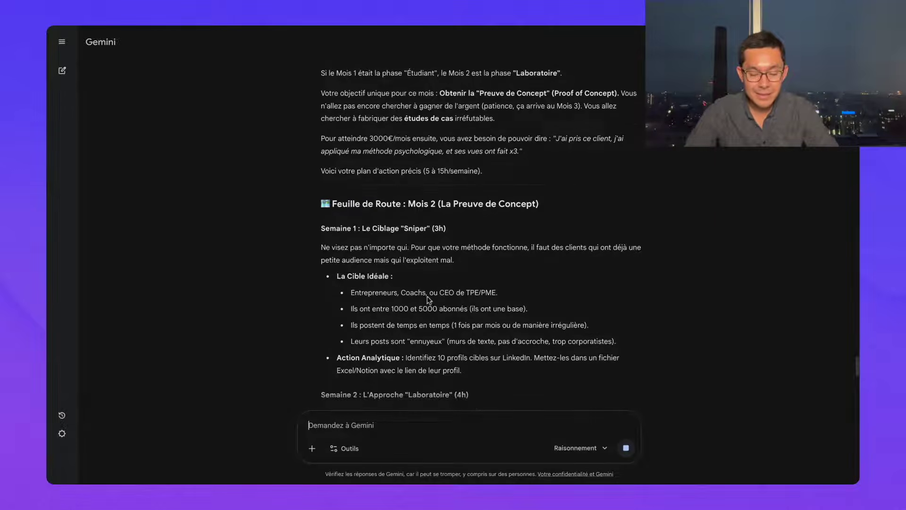
scroll(422, 283, "down", 2)
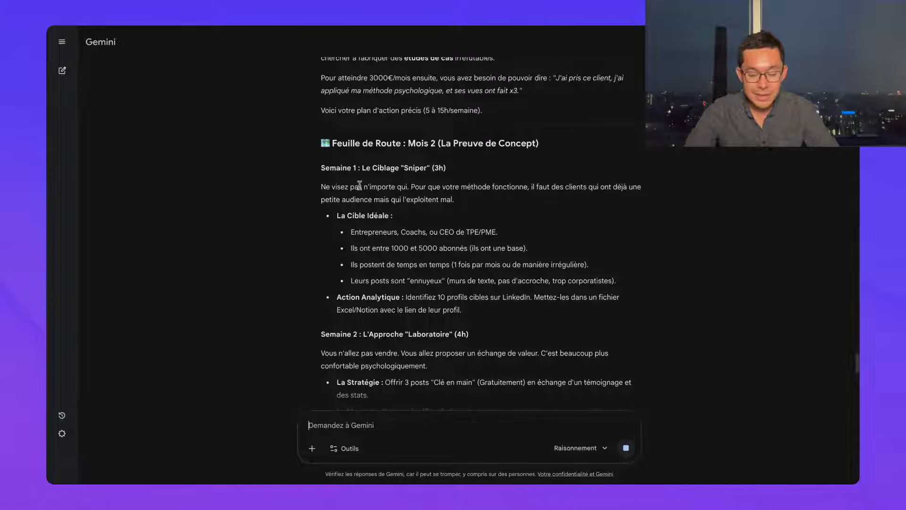
scroll(394, 185, "down", 1)
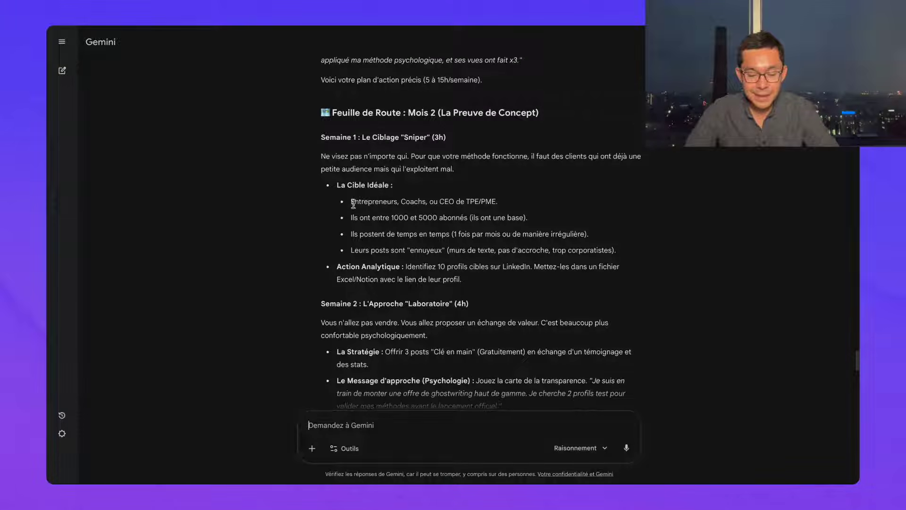
scroll(424, 251, "down", 1)
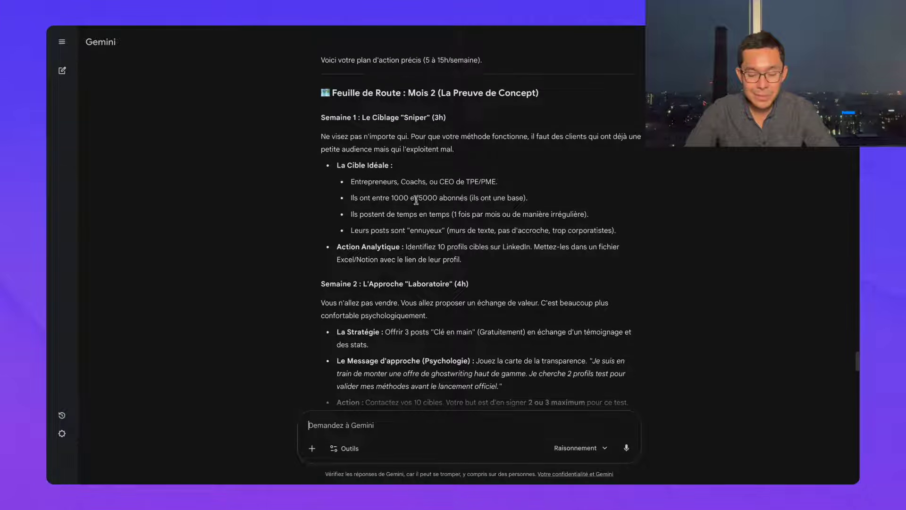
left_click_drag(394, 199, 481, 198)
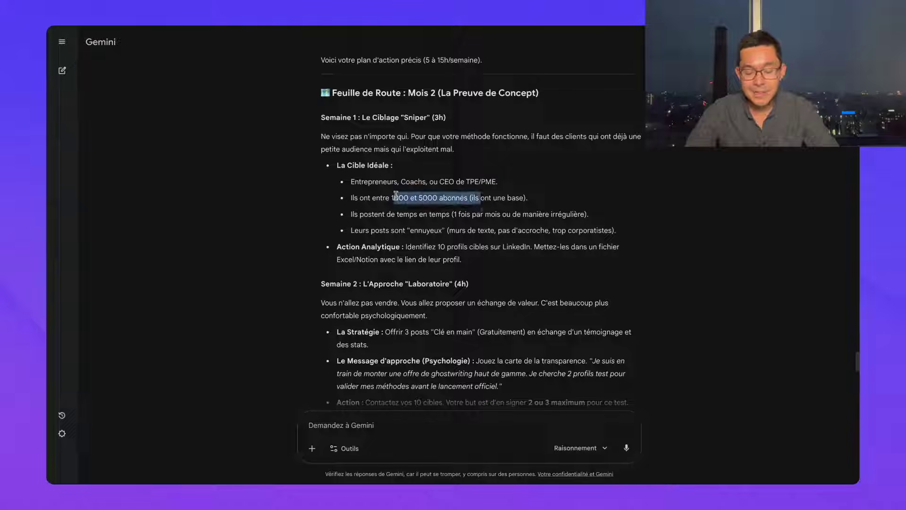
left_click(470, 200)
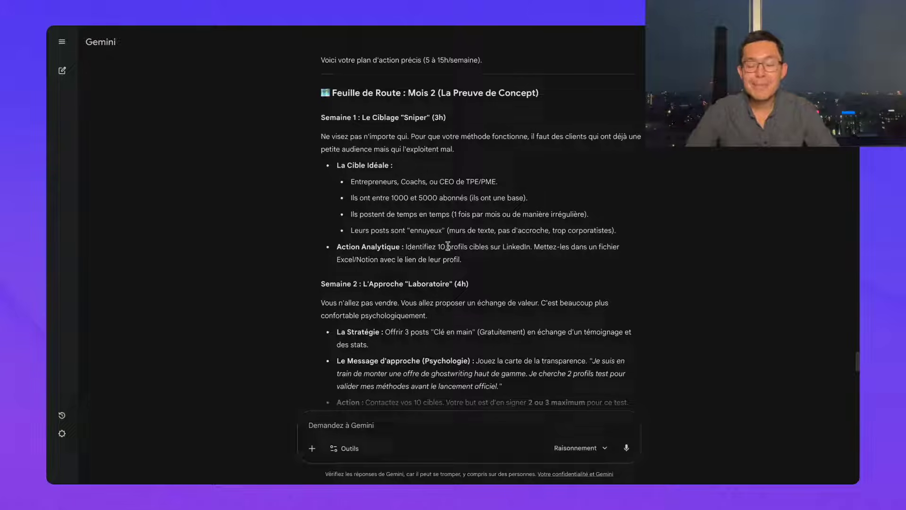
Step: Read the remaining week 1 targeting criteria, highlighting the occasional posting frequency and the action of identifying 10 LinkedIn profiles
scroll(448, 246, "down", 1)
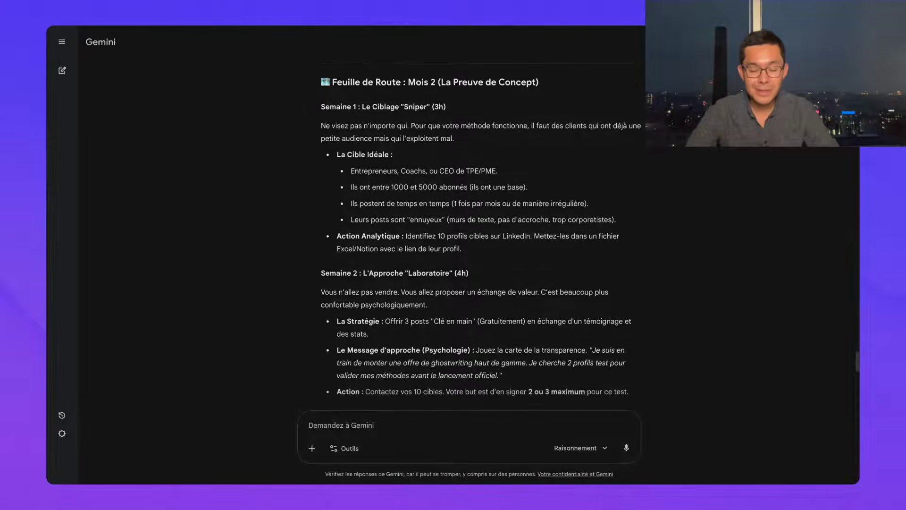
left_click_drag(394, 169, 441, 178)
left_click(452, 213)
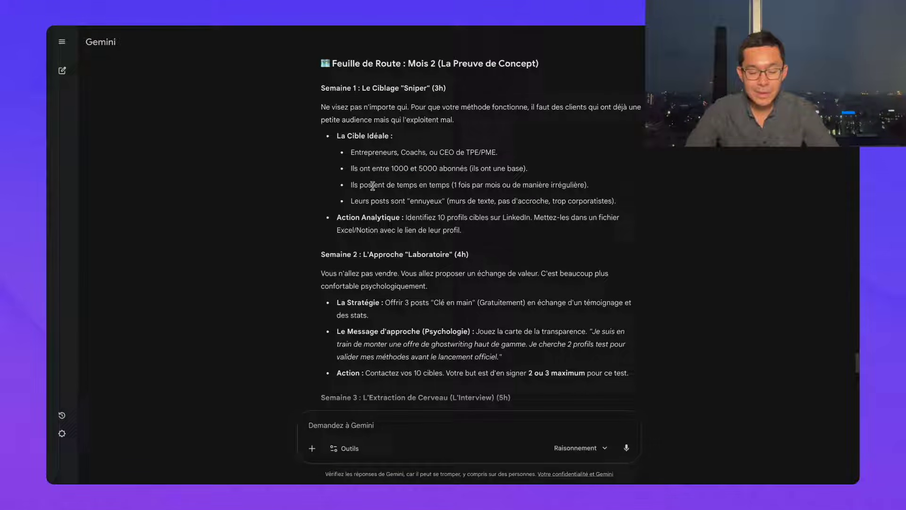
left_click_drag(359, 185, 458, 186)
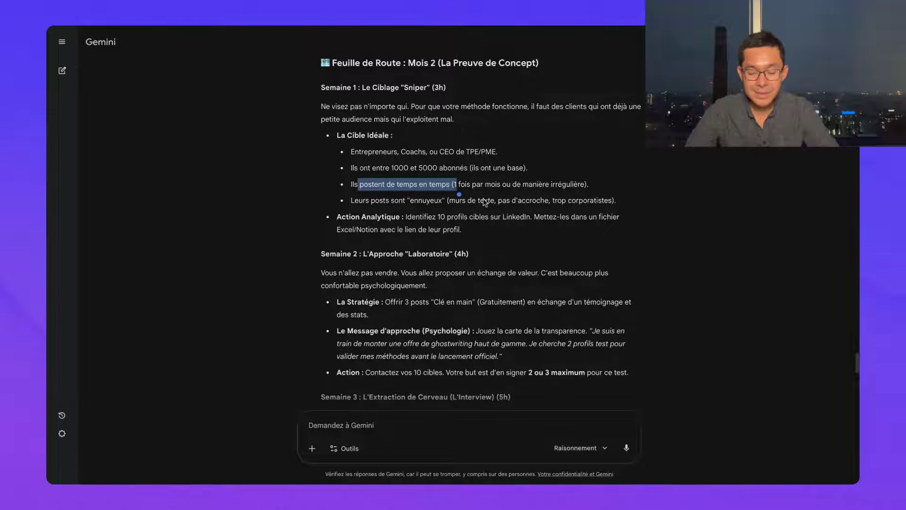
scroll(485, 203, "down", 3)
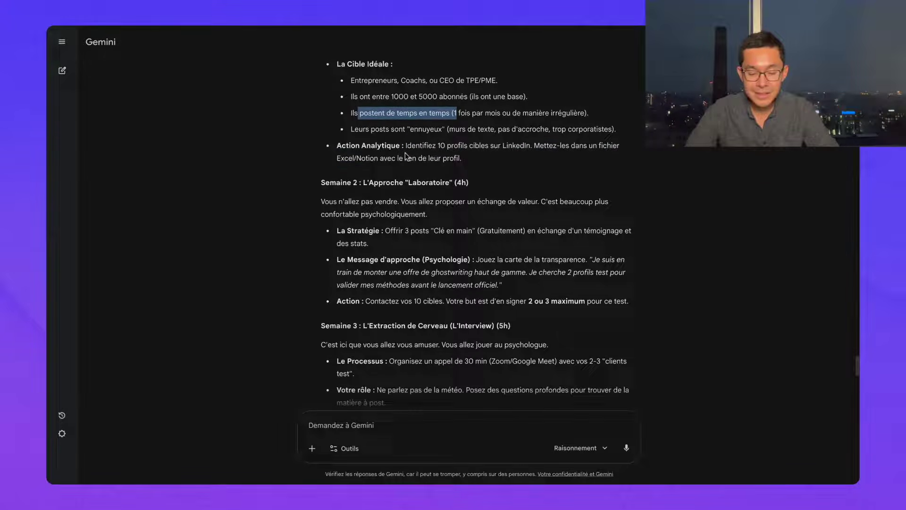
left_click_drag(404, 148, 462, 158)
scroll(380, 201, "down", 2)
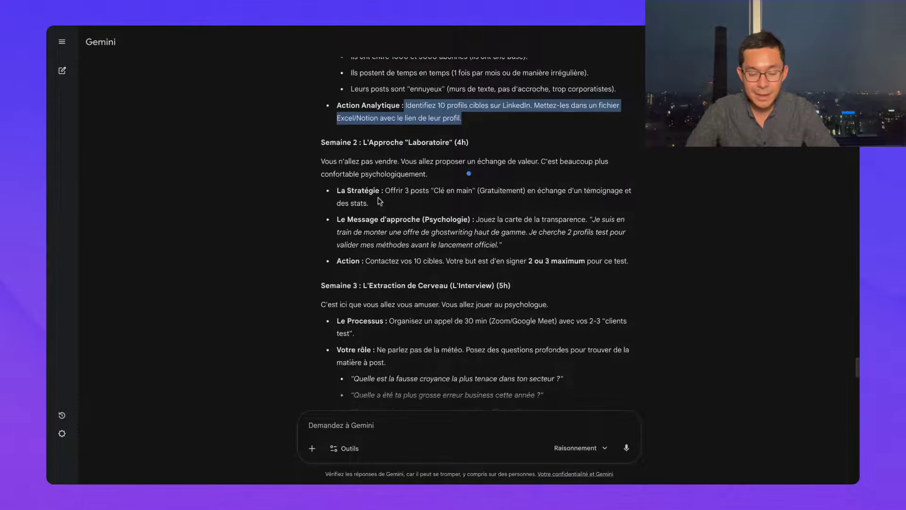
Step: Read week 2 "L'Approche Laboratoire", highlighting the offer of 3 free turnkey posts and the goal of signing 2 or 3 test clients
left_click_drag(386, 188, 528, 191)
scroll(542, 190, "down", 1)
scroll(542, 191, "down", 1)
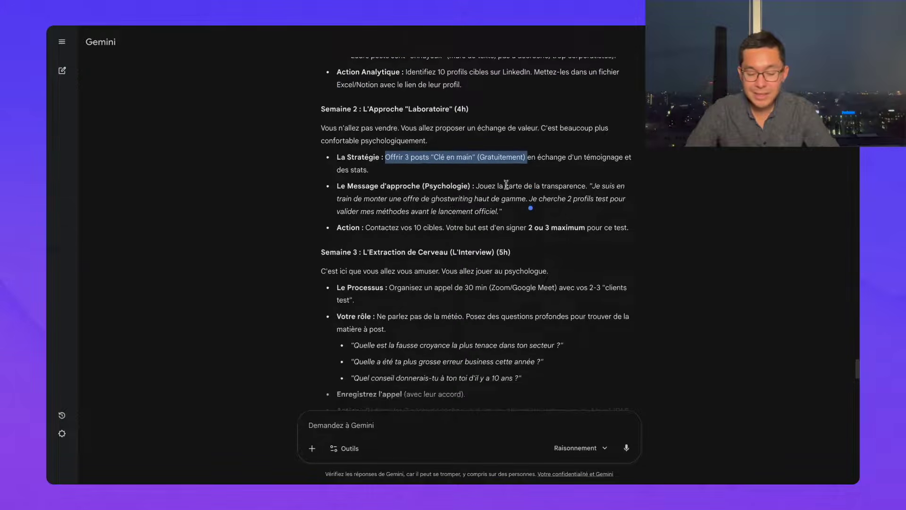
scroll(486, 200, "down", 1)
scroll(479, 200, "down", 1)
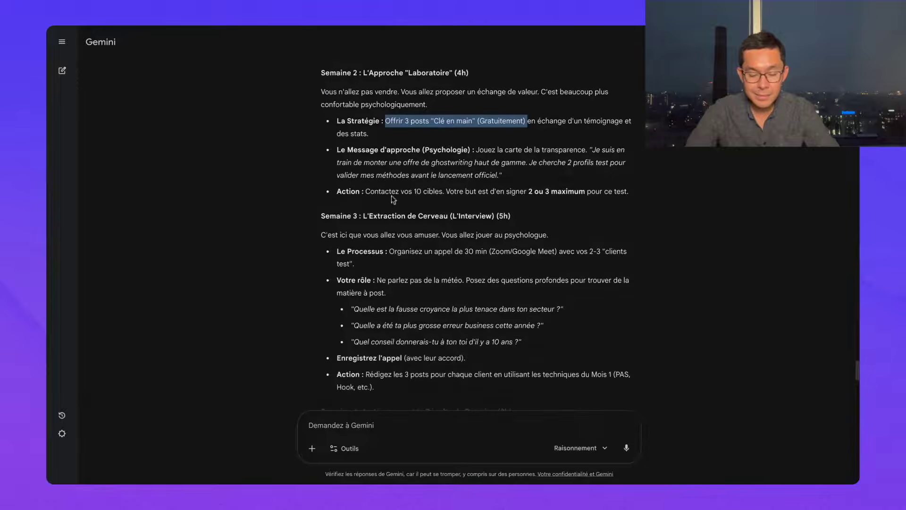
triple_click(362, 194)
left_click(572, 189)
left_click_drag(547, 191, 474, 192)
scroll(546, 199, "down", 5)
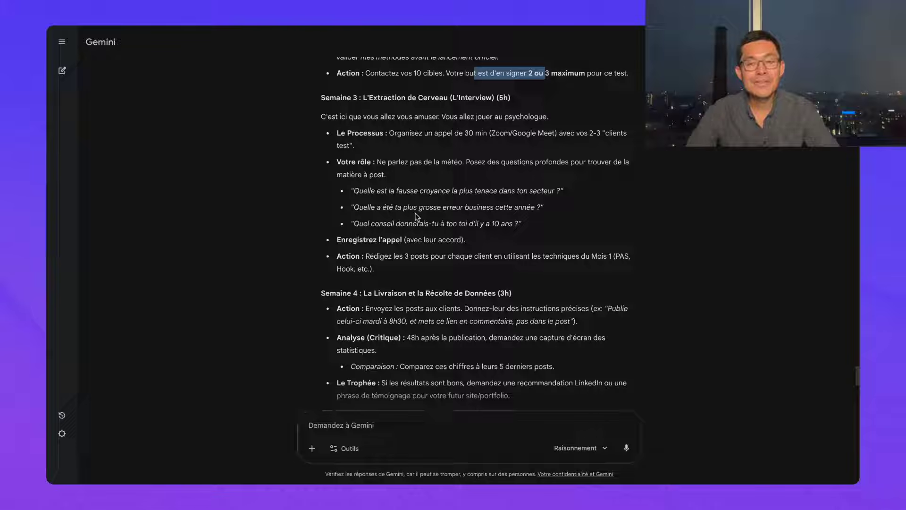
Step: Read week 3 "L'Extraction de Cerveau", highlighting the interview questions and the instruction to record the call
scroll(475, 233, "up", 1)
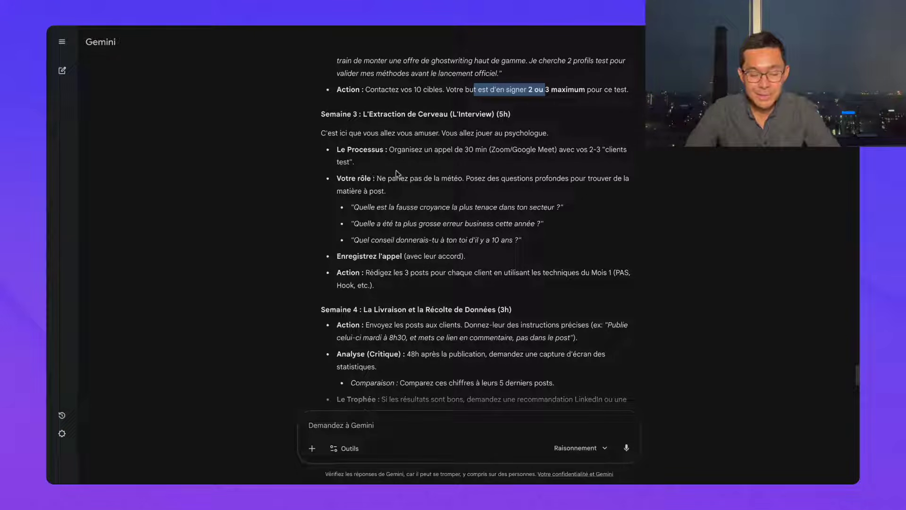
scroll(396, 174, "down", 1)
left_click_drag(434, 157, 448, 178)
scroll(447, 179, "down", 1)
left_click(416, 155)
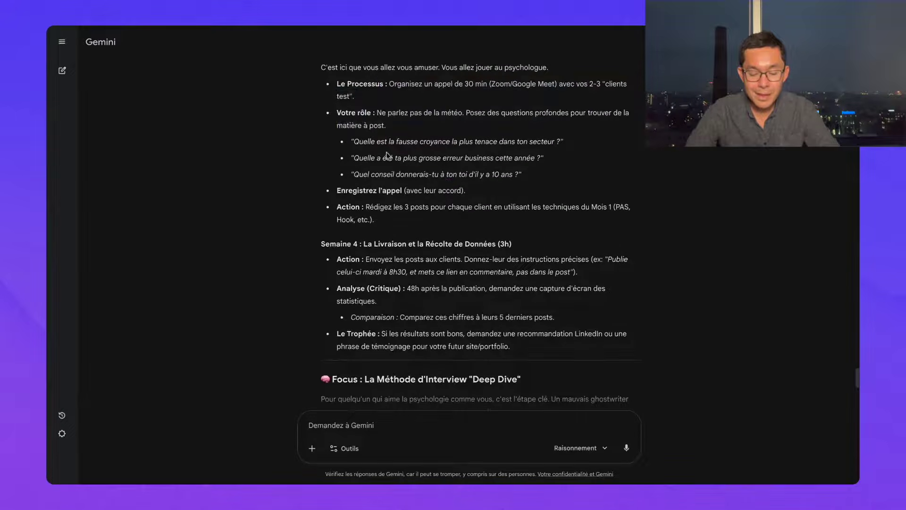
scroll(390, 171, "up", 1)
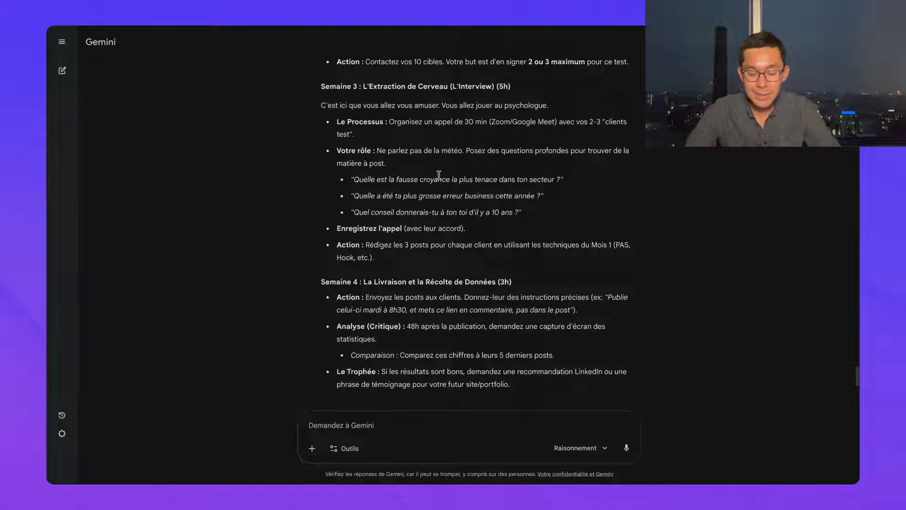
scroll(382, 178, "down", 1)
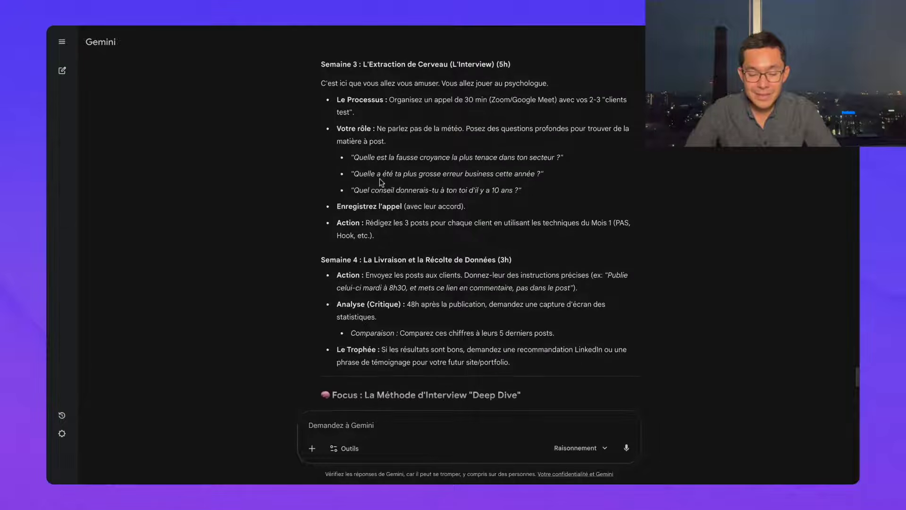
scroll(398, 183, "down", 1)
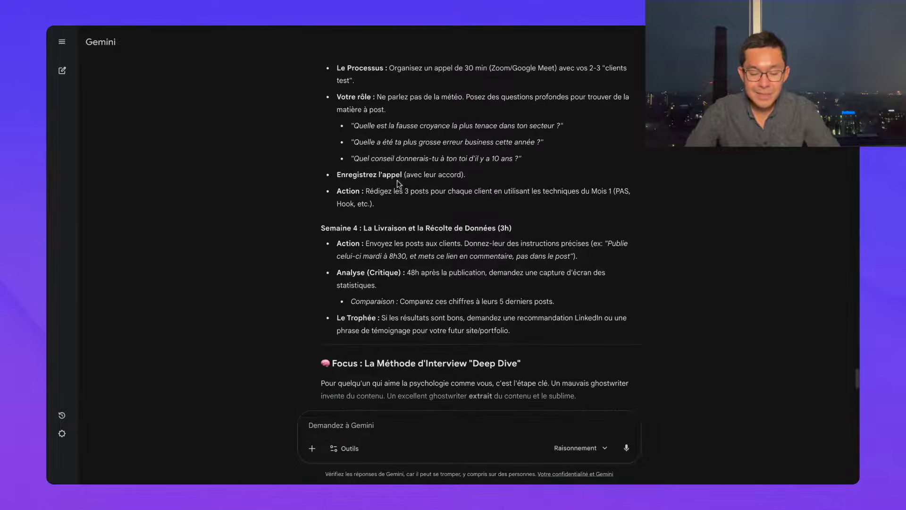
left_click_drag(389, 127, 466, 176)
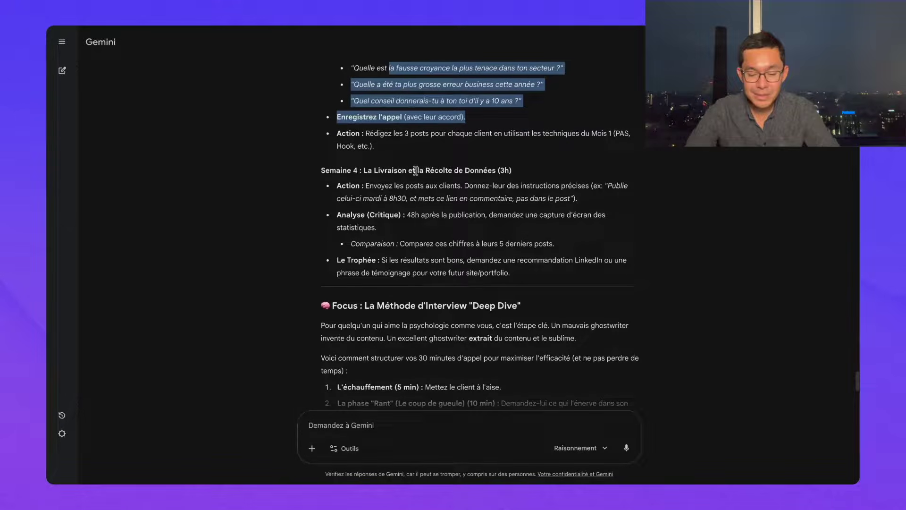
Step: Read week 4 "La Livraison et la Récolte de Données" and look back over weeks 2 and 3
left_click(388, 187)
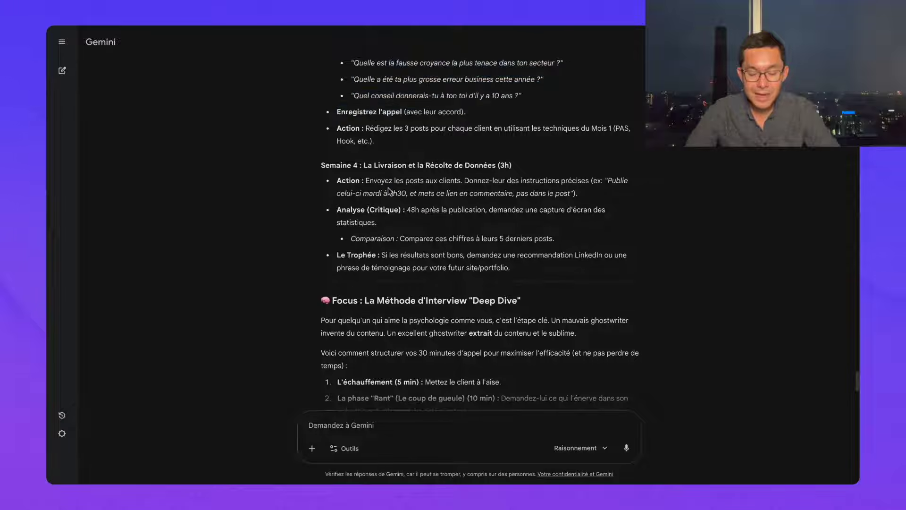
scroll(428, 154, "up", 2)
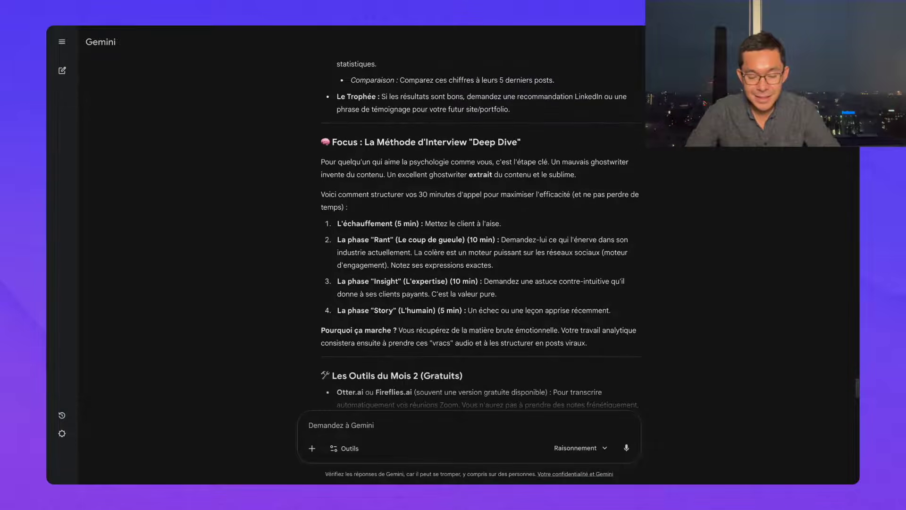
scroll(443, 233, "up", 1)
scroll(431, 191, "up", 7)
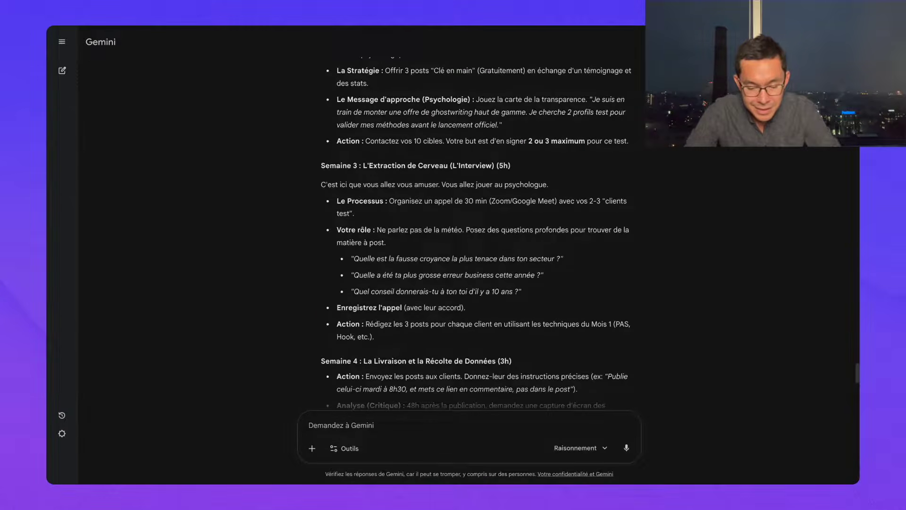
Step: Read the "Deep Dive" interview method, highlighting the "Insight" and "Rant" phases, and continue through the month 2 tools and pitfall sections
scroll(431, 192, "down", 8)
scroll(461, 142, "down", 1)
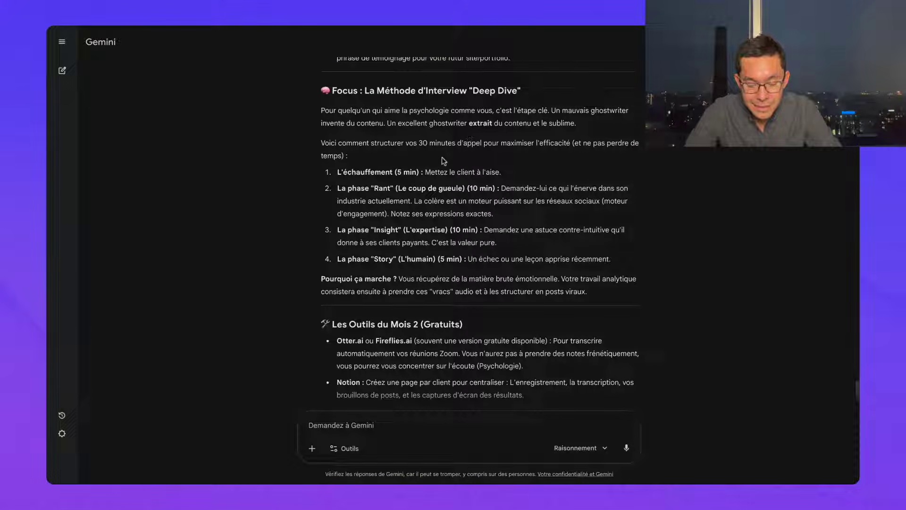
scroll(498, 198, "down", 1)
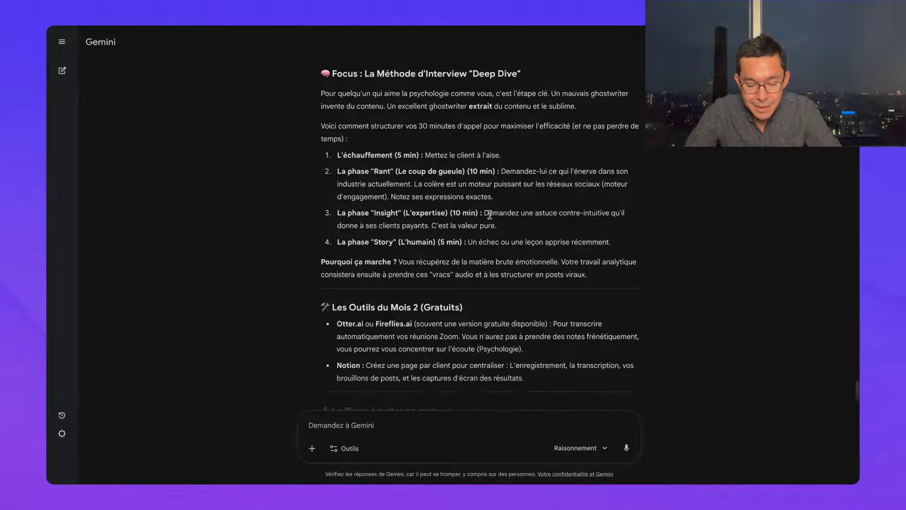
left_click_drag(484, 213, 497, 225)
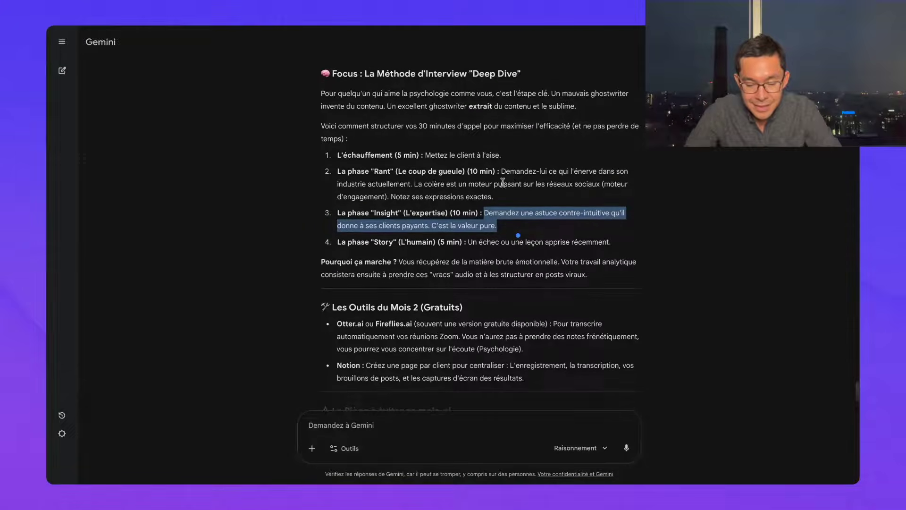
scroll(512, 181, "down", 2)
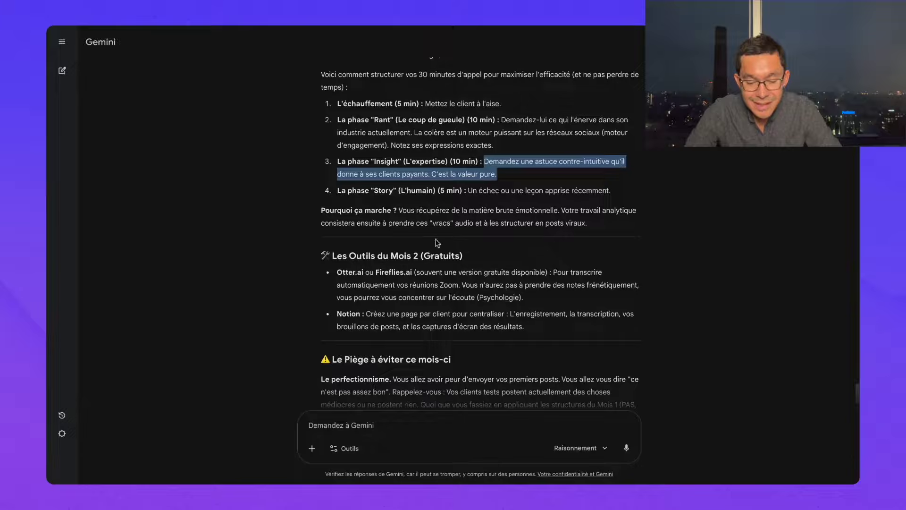
left_click_drag(510, 144, 502, 120)
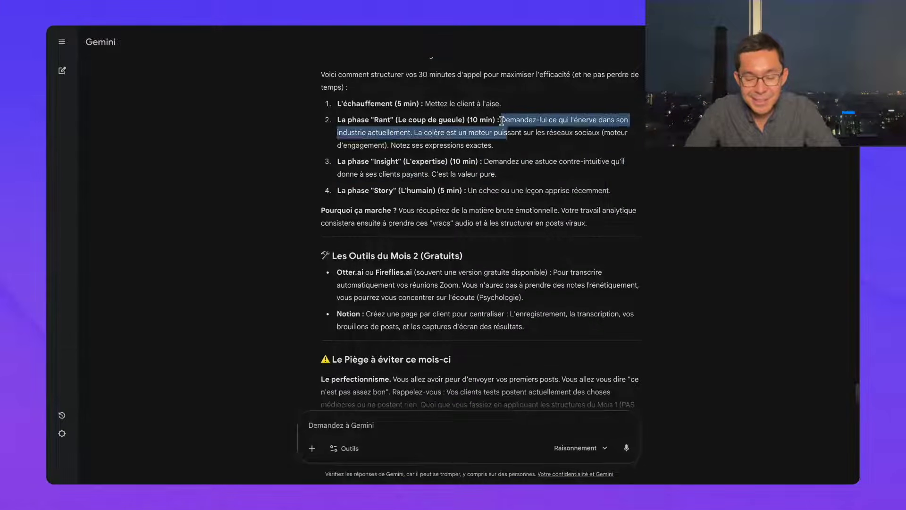
left_click(502, 120)
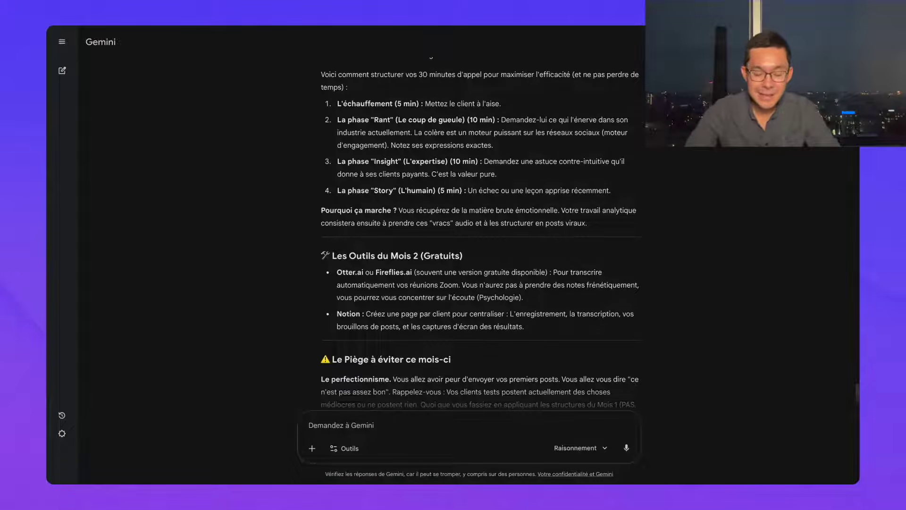
scroll(448, 172, "down", 2)
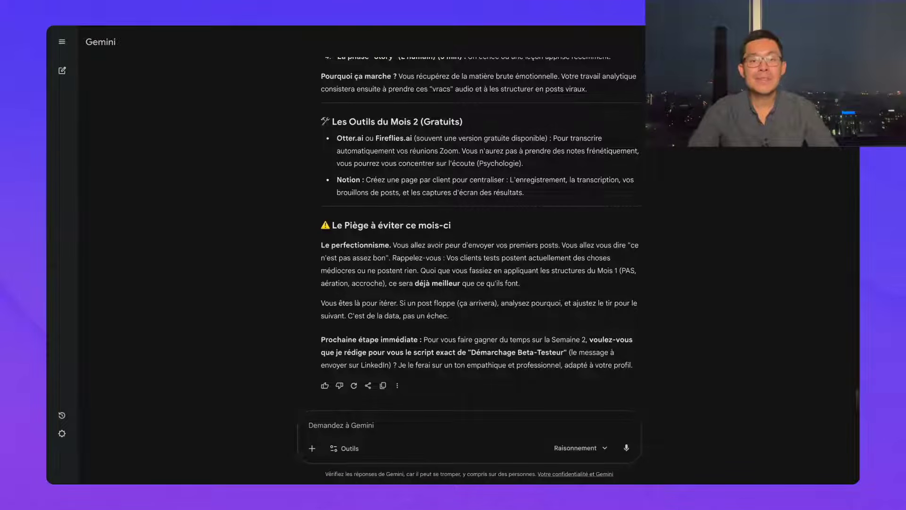
scroll(383, 238, "down", 1)
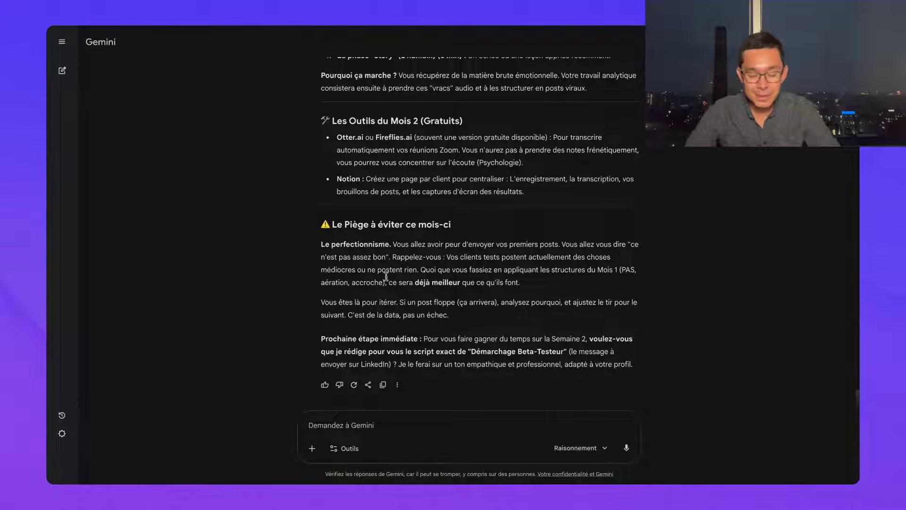
Step: Return to the six-month roadmap and review month 3 "Le Premier Client" through month 6, highlighting passages along the way
scroll(379, 294, "up", 1)
scroll(378, 306, "up", 20)
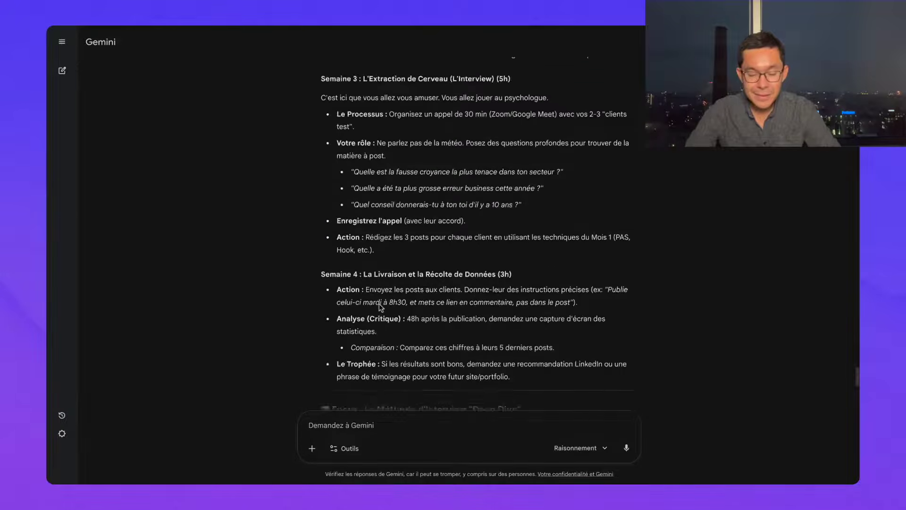
scroll(379, 307, "up", 20)
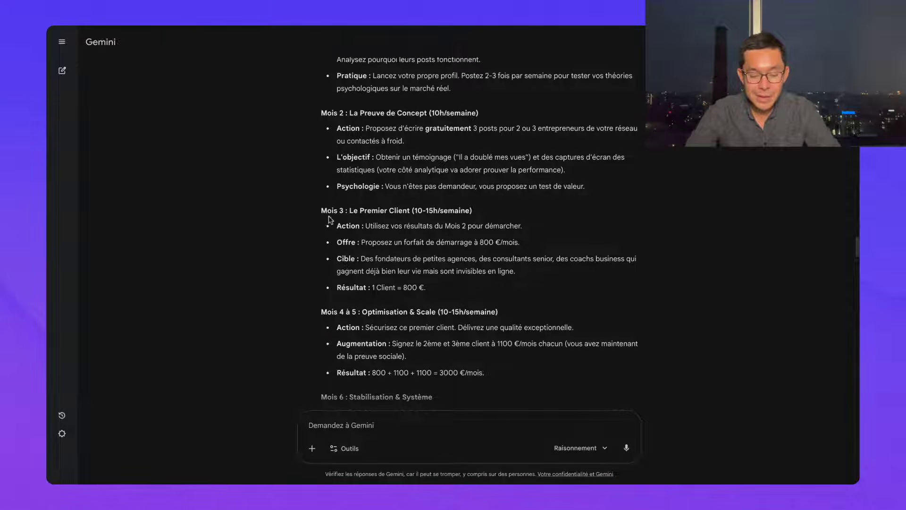
mouse_move(323, 211)
left_mouse_down()
mouse_move(422, 288)
mouse_move(448, 344)
left_mouse_up()
scroll(323, 212, "down", 1)
left_click_drag(376, 254, 355, 208)
left_click(387, 230)
scroll(377, 230, "down", 1)
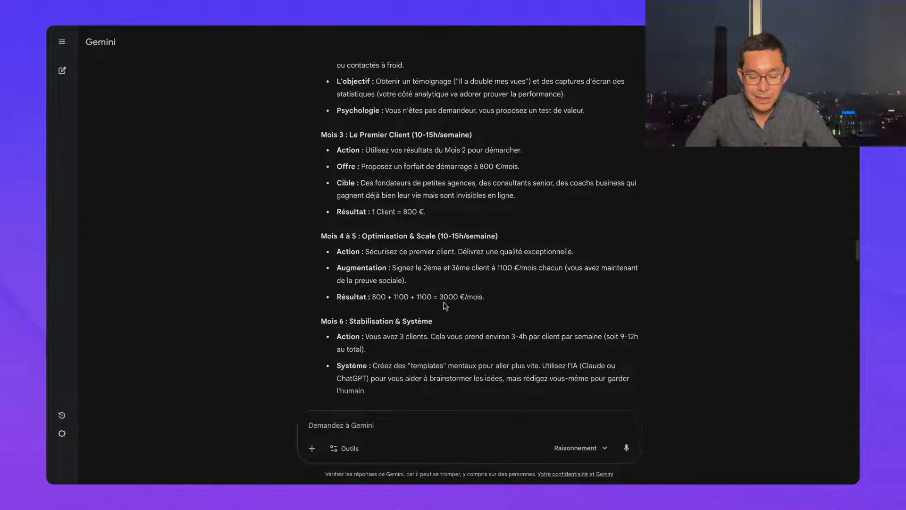
Step: Examine the roadmap's client income targets for months 3 to 5, highlighting the month 3 action, offer, target and result
left_click_drag(437, 297, 337, 166)
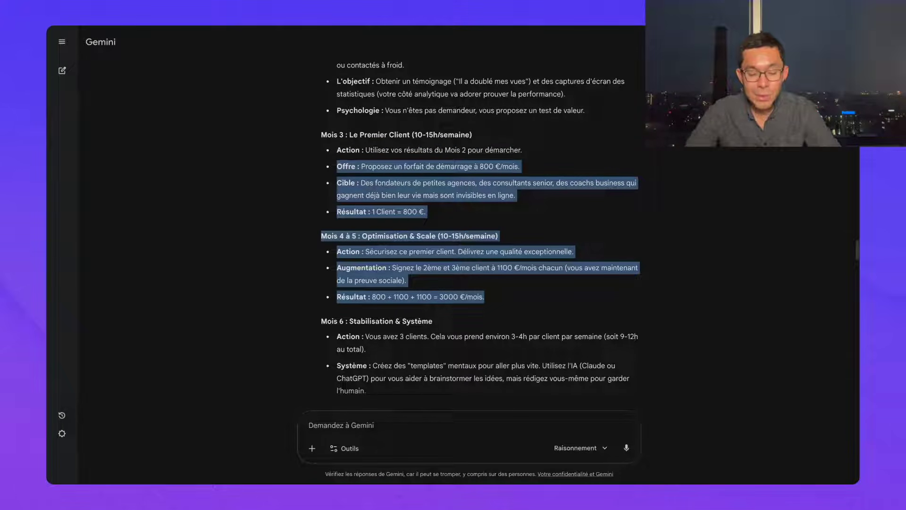
left_click(426, 218)
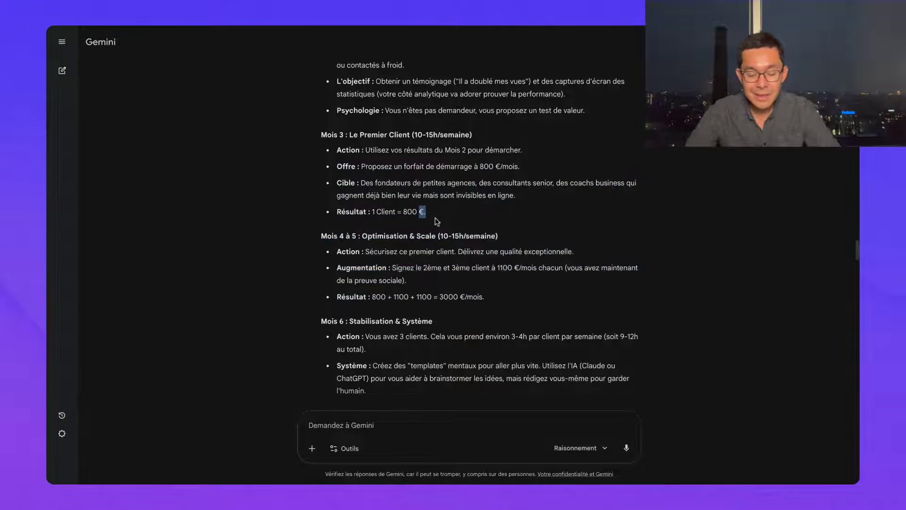
left_click_drag(437, 221, 365, 151)
left_click(426, 231)
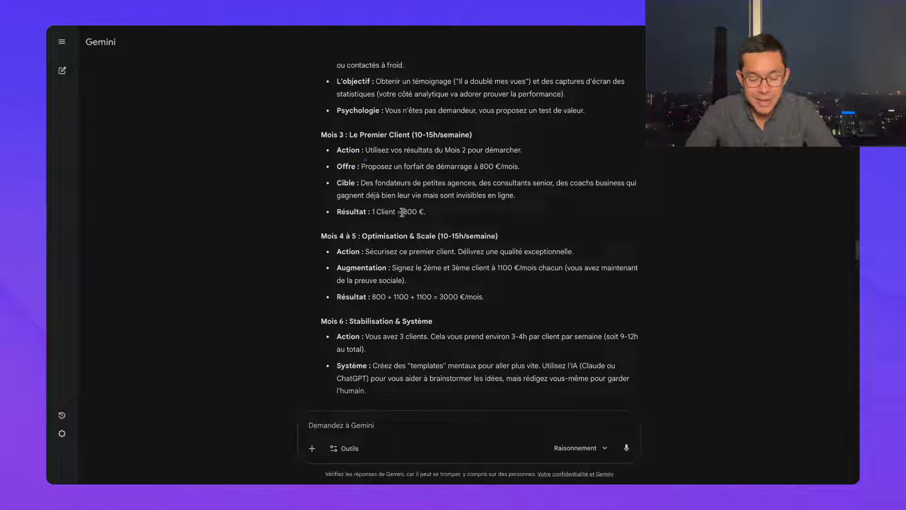
left_click_drag(426, 212, 402, 212)
left_click(475, 182)
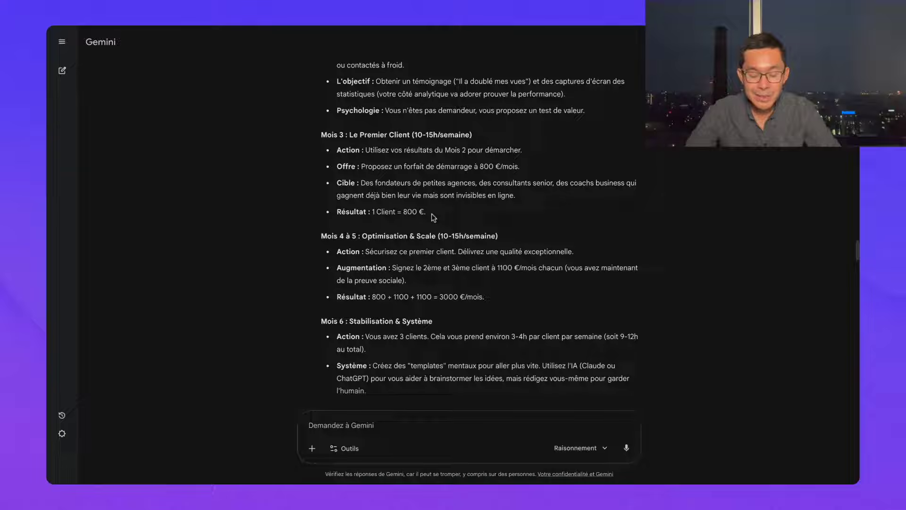
left_click_drag(433, 217, 337, 150)
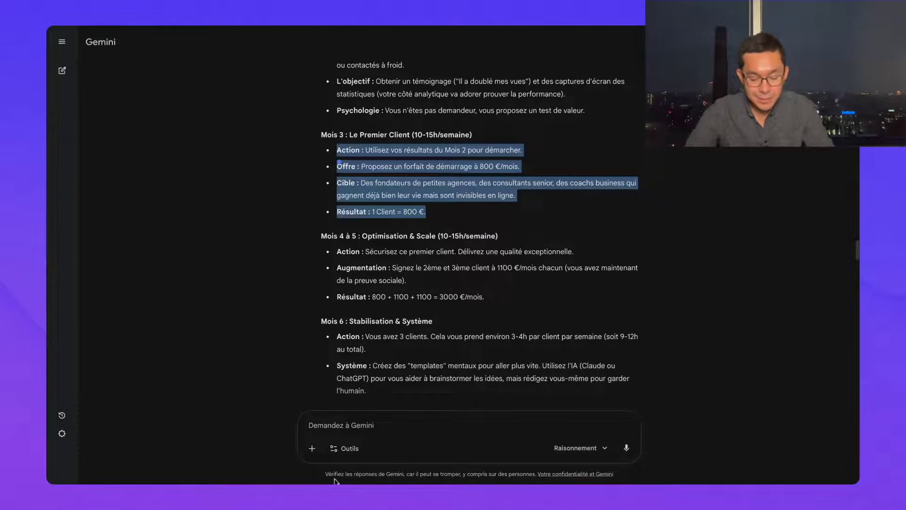
Step: Send the prompt "Pour le premier client, crée moi une offre"
left_click(349, 418)
type("P")
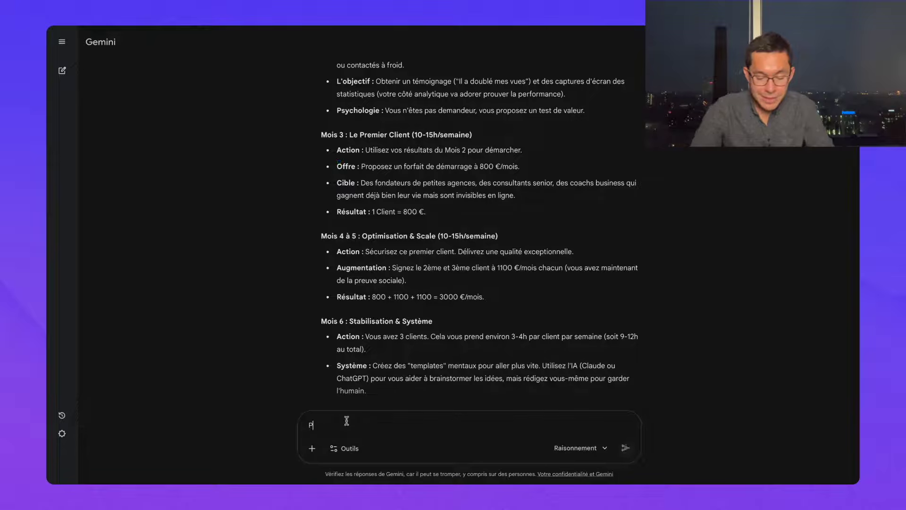
type("Ouour")
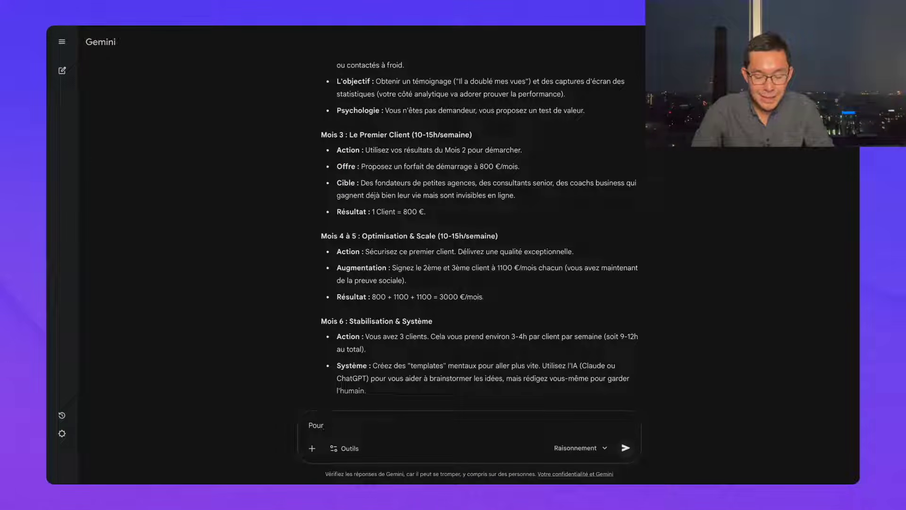
type(" le premier cl")
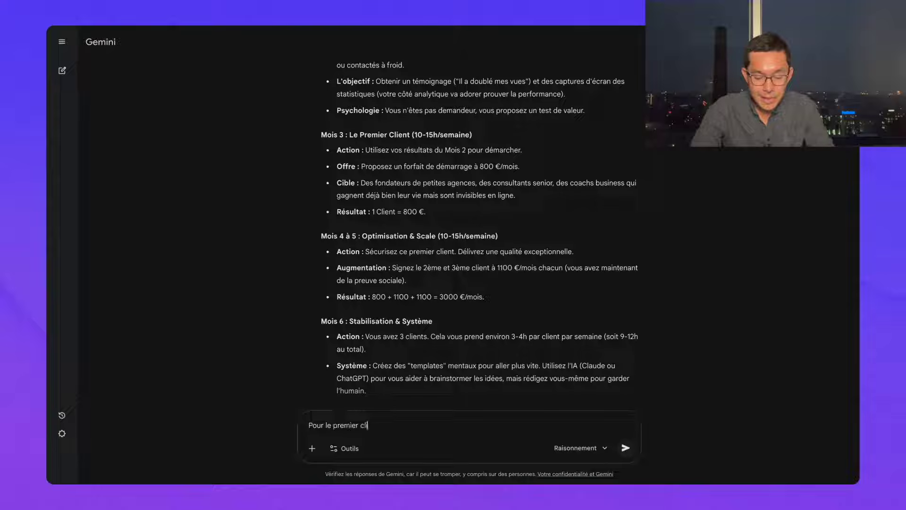
type("ient, créer")
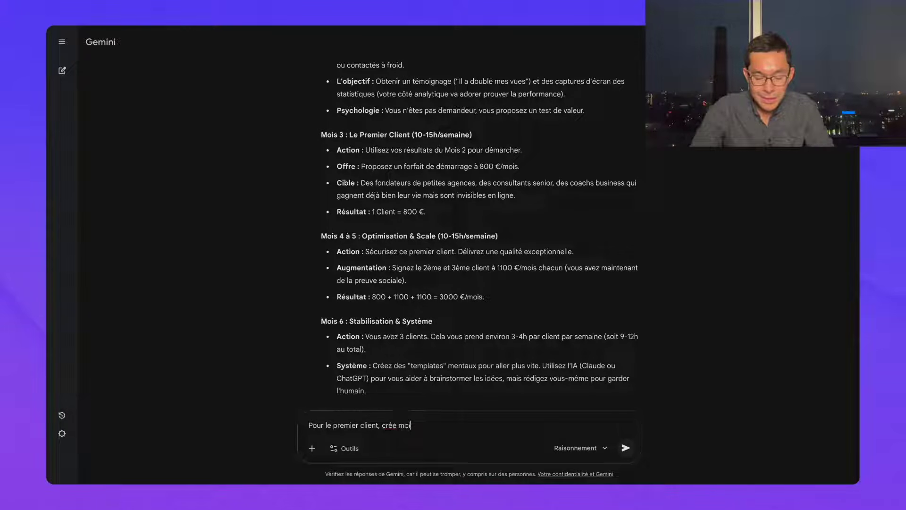
type("moi une offre")
key("Return")
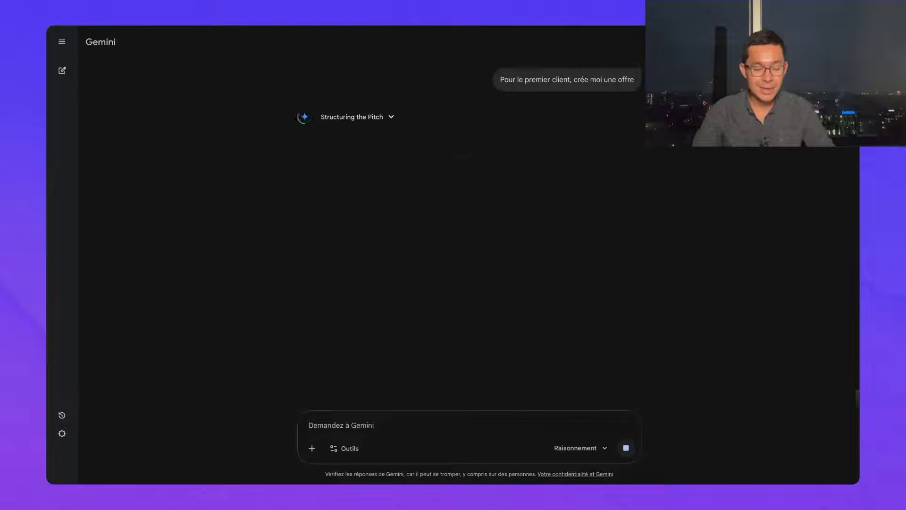
Step: Read the first-client offer from its name and promise to the "Livrable" introduction, highlighting the weekly time estimate "3 à 4h"
scroll(477, 233, "up", 4)
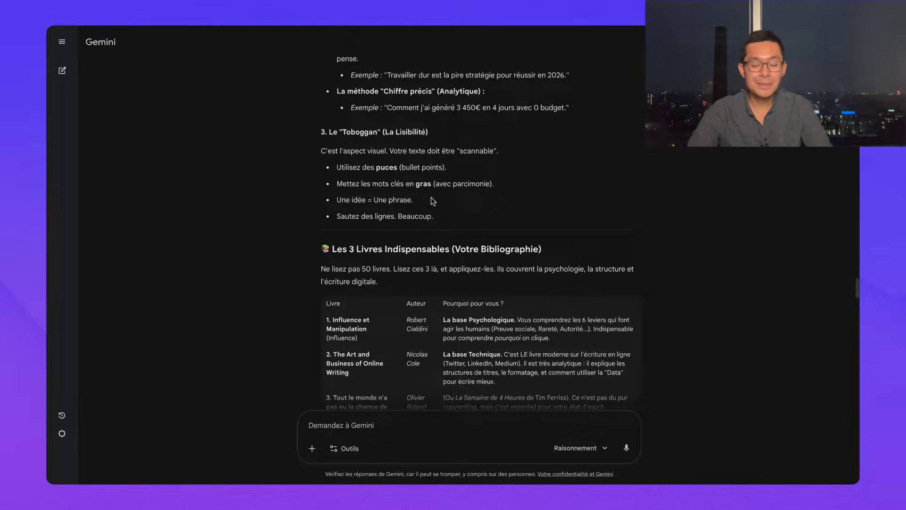
scroll(438, 212, "down", 15)
scroll(438, 212, "down", 20)
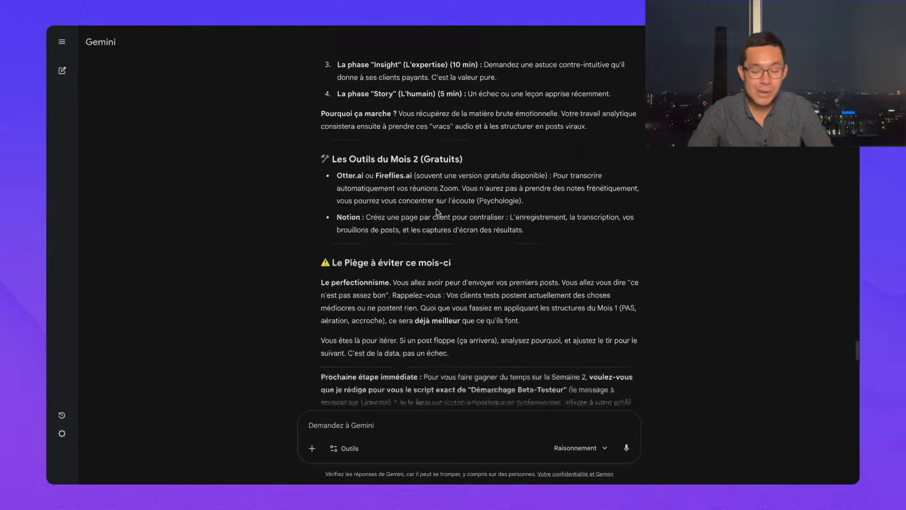
scroll(480, 226, "down", 10)
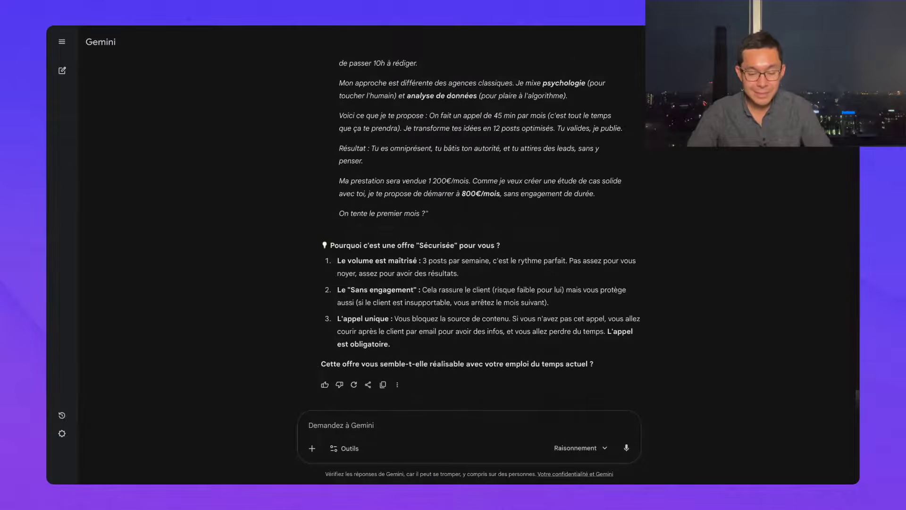
scroll(474, 226, "up", 20)
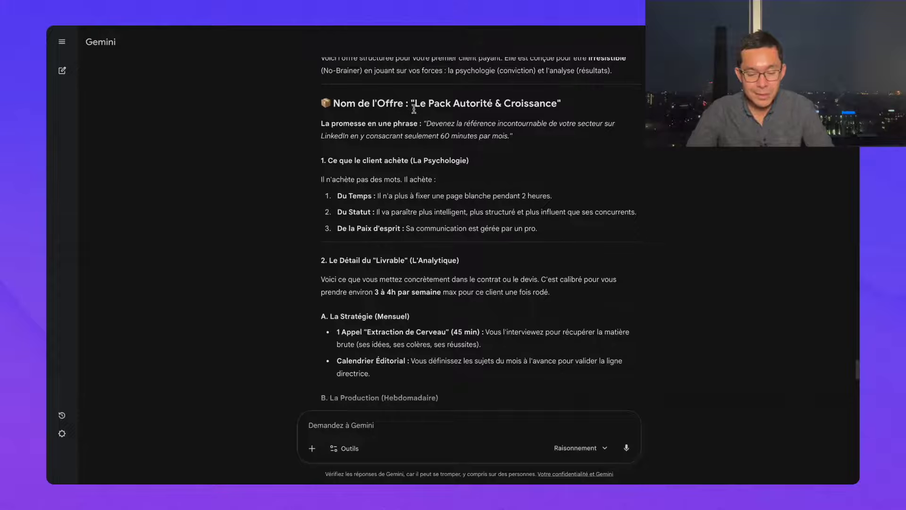
scroll(404, 154, "down", 1)
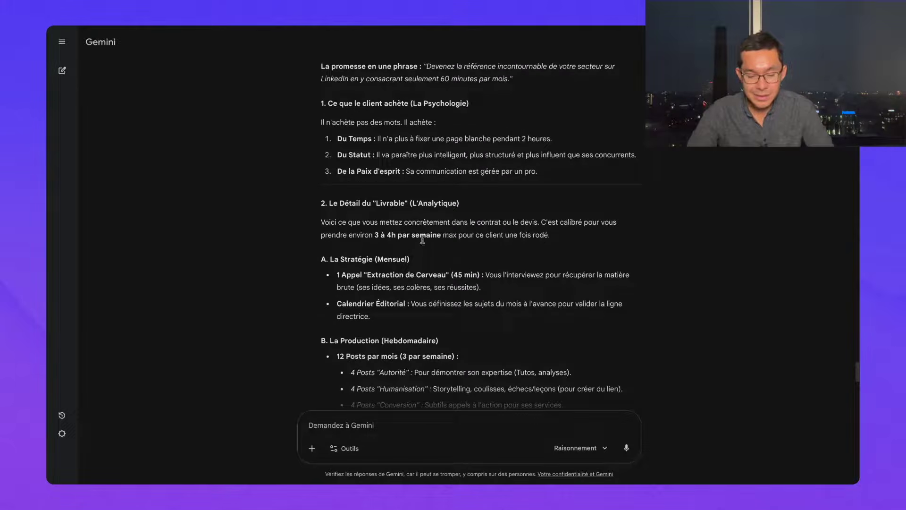
scroll(420, 236, "down", 2)
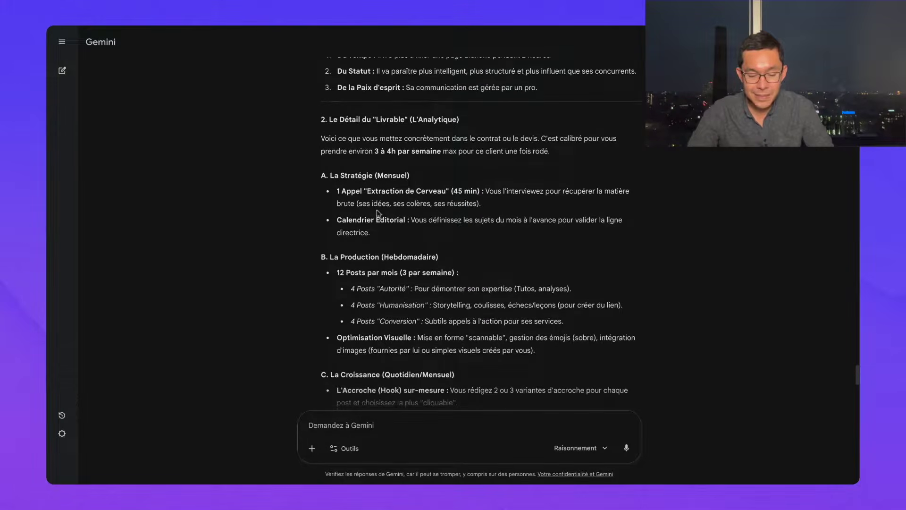
scroll(369, 201, "down", 1)
left_click_drag(373, 143, 396, 144)
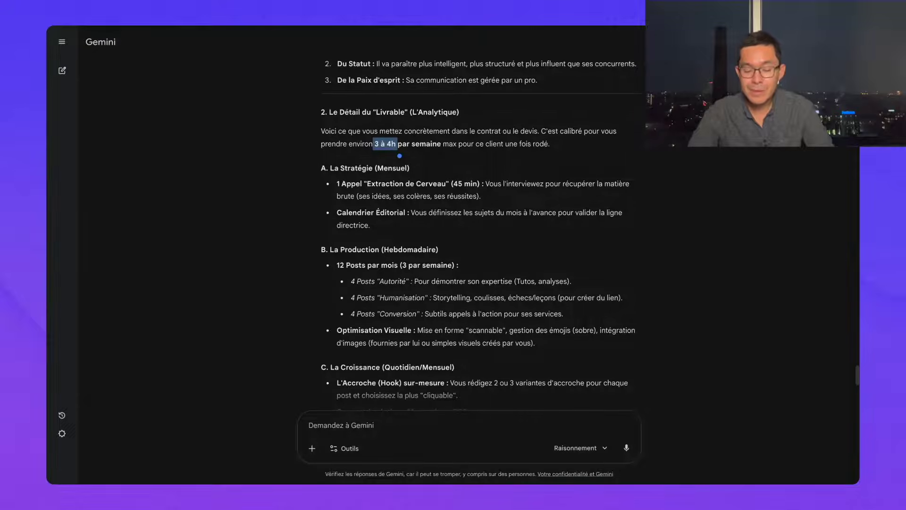
Step: Examine the offer's strategy, production and growth deliverables, highlighting the "Extraction de Cerveau" call and the weekly production details
scroll(399, 156, "down", 1)
scroll(399, 156, "down", 1)
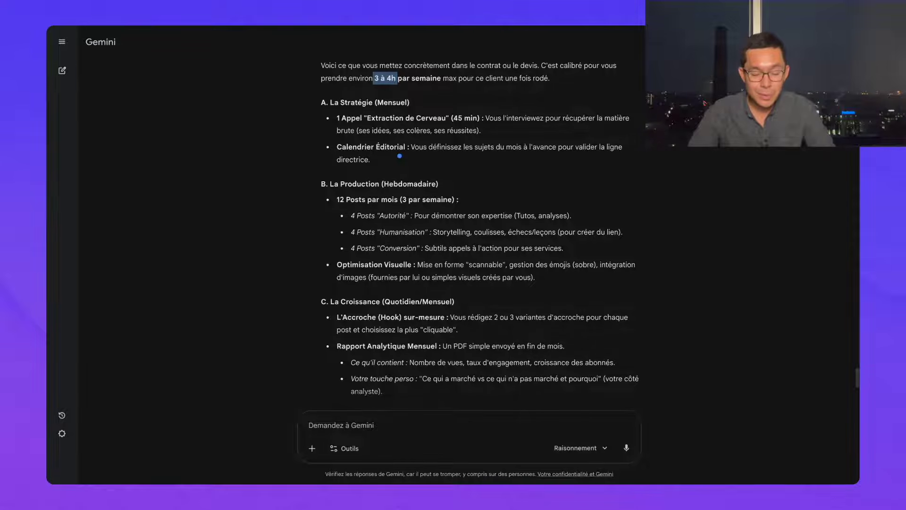
left_click(431, 234)
scroll(385, 137, "down", 1)
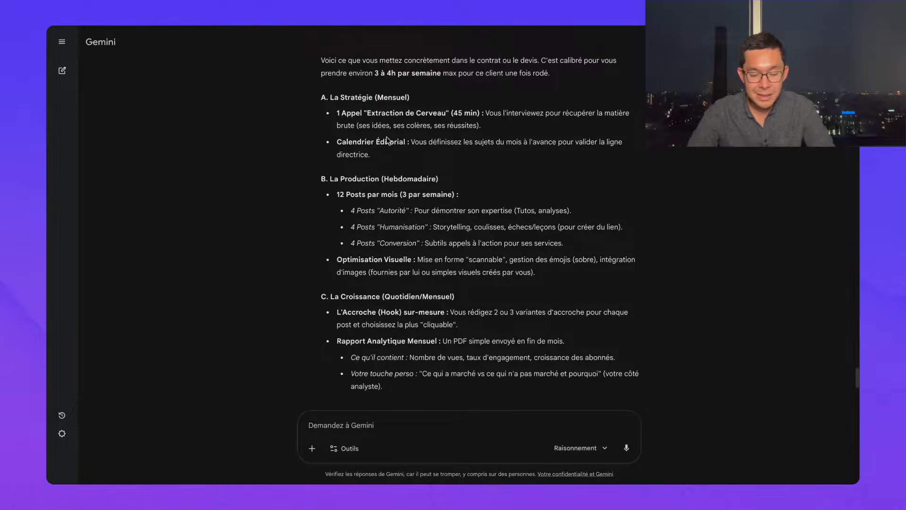
scroll(386, 146, "down", 1)
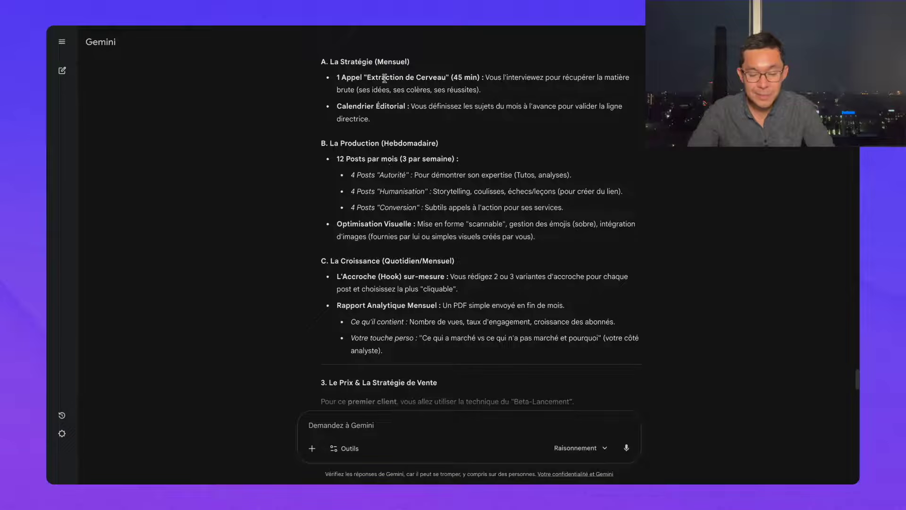
left_click_drag(380, 76, 447, 90)
scroll(420, 244, "down", 3)
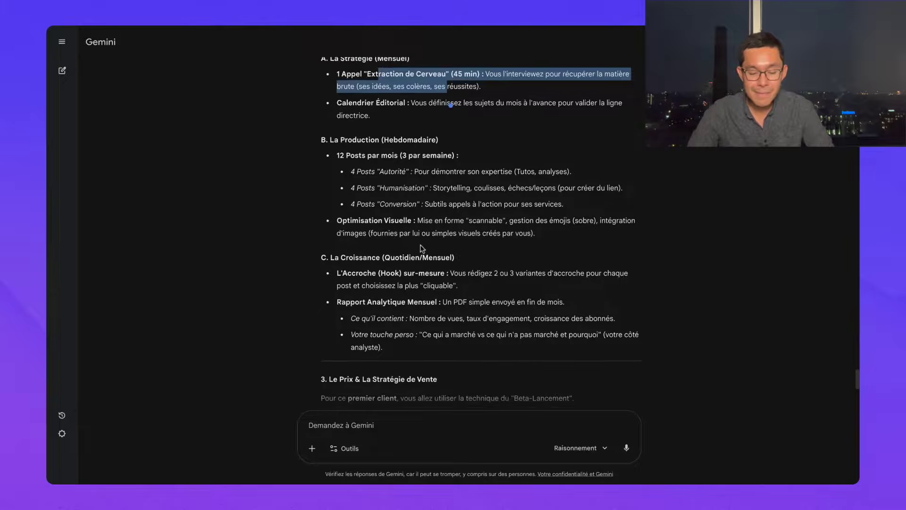
scroll(422, 253, "up", 3)
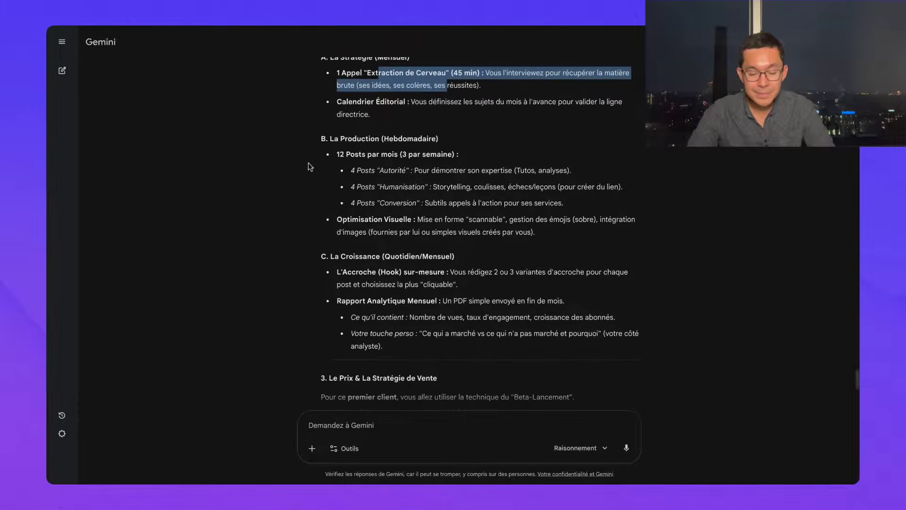
left_click_drag(350, 155, 536, 233)
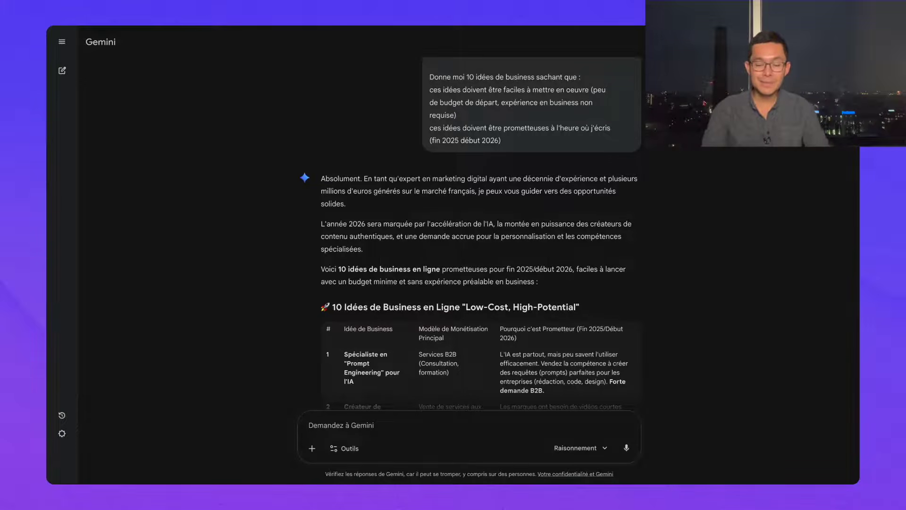
Step: Look back through the list of business ideas and switch the prompt to image creation
scroll(329, 330, "down", 20)
scroll(344, 275, "up", 10)
left_click(344, 454)
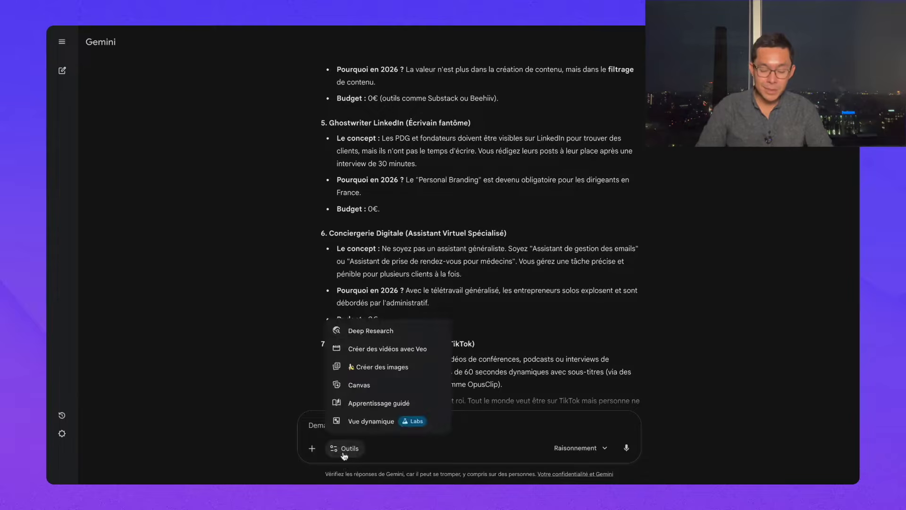
left_click(379, 367)
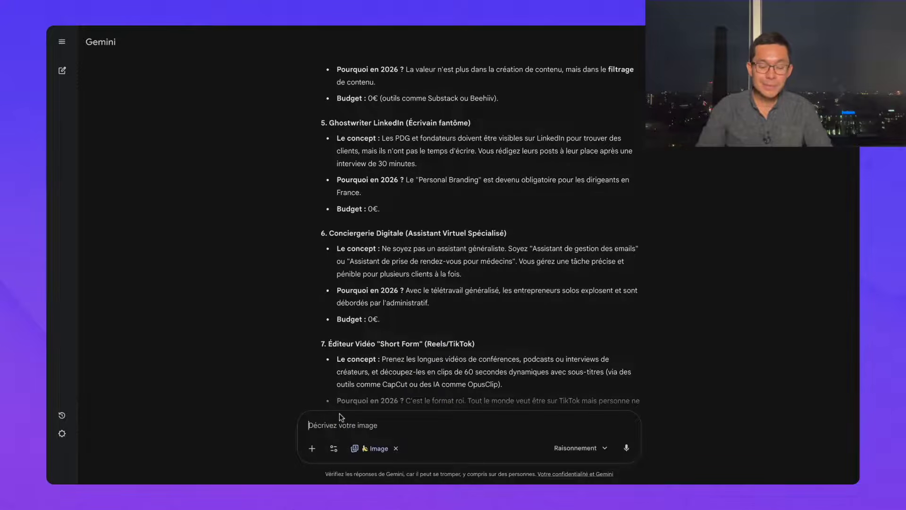